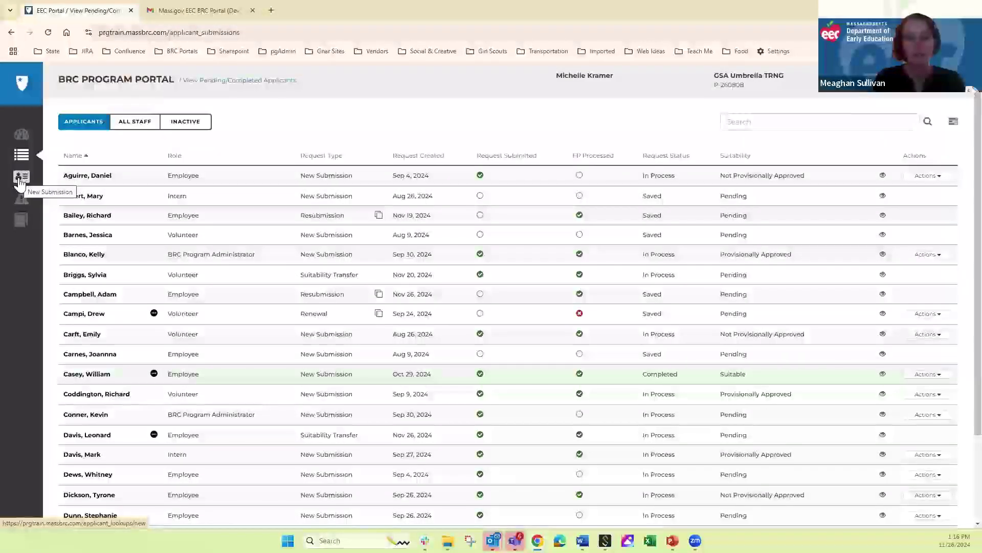
- Open the New Submission lookup form and the BRC Support Tool, then return to the portal tab
click(19, 178)
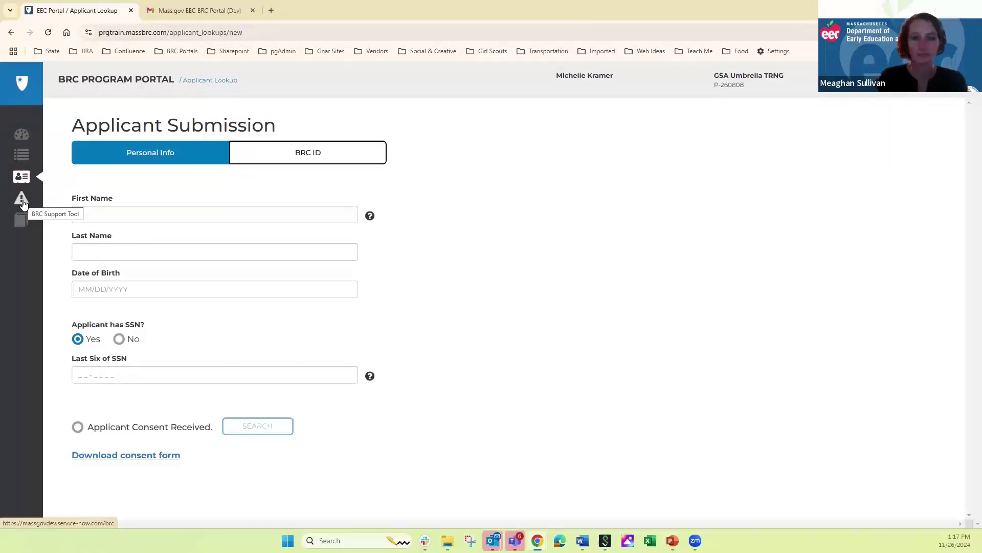
click(22, 203)
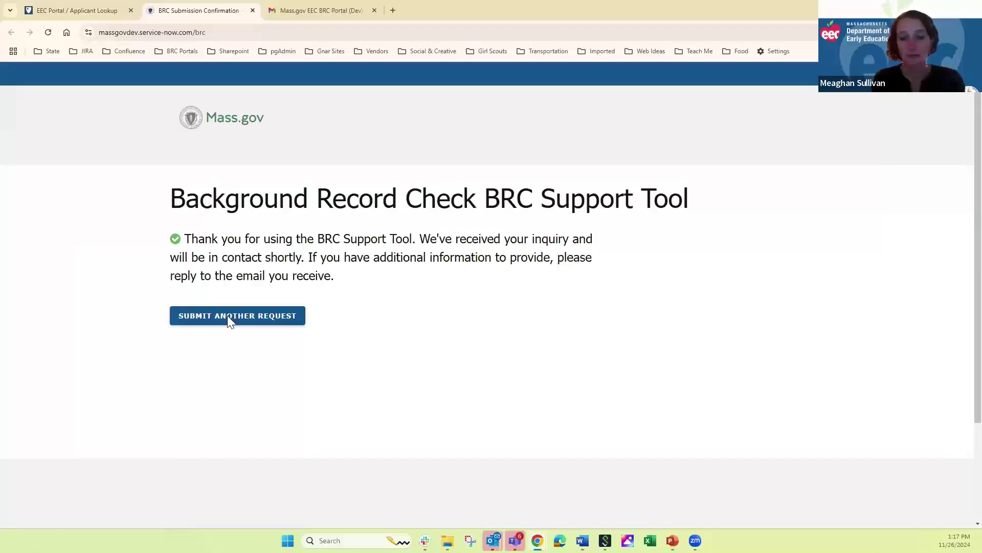
click(42, 9)
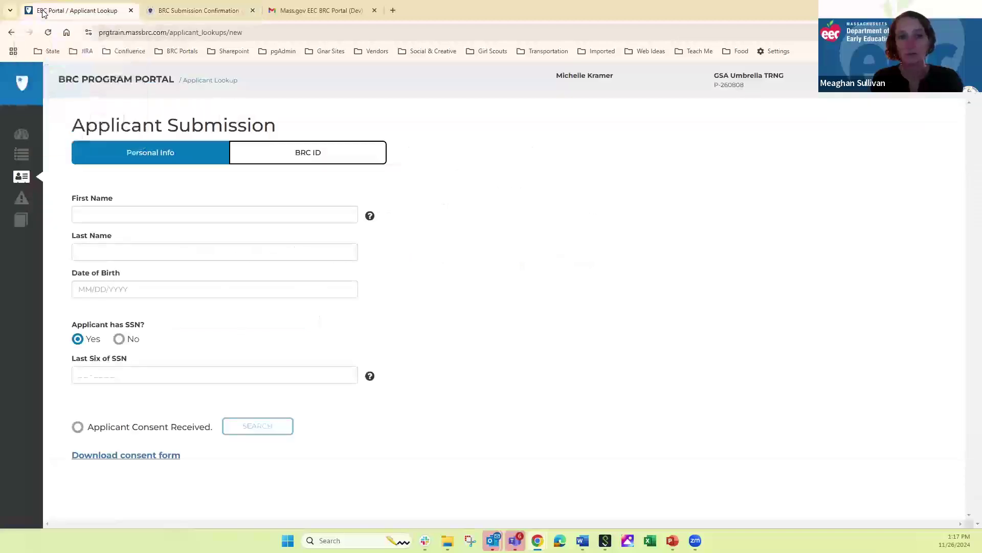
click(22, 220)
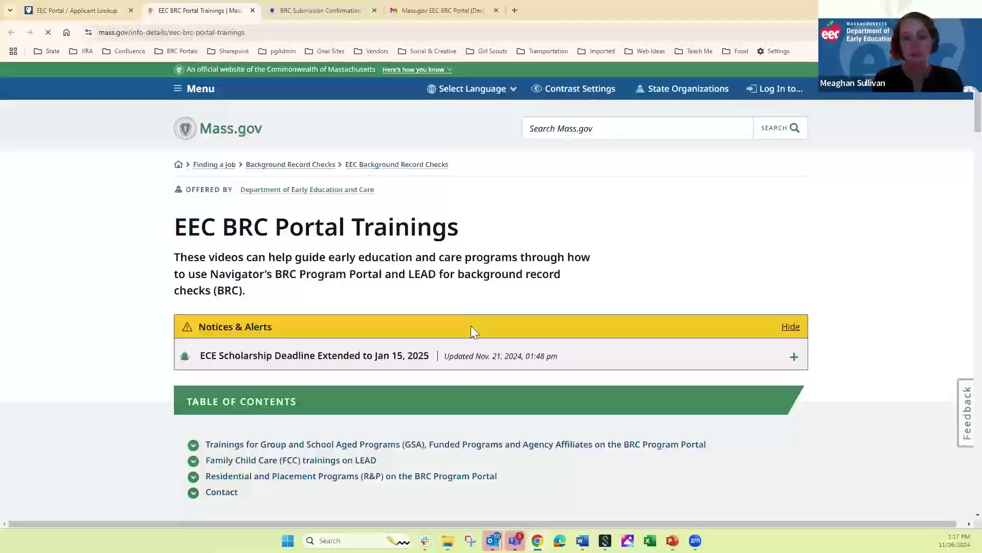
click(390, 446)
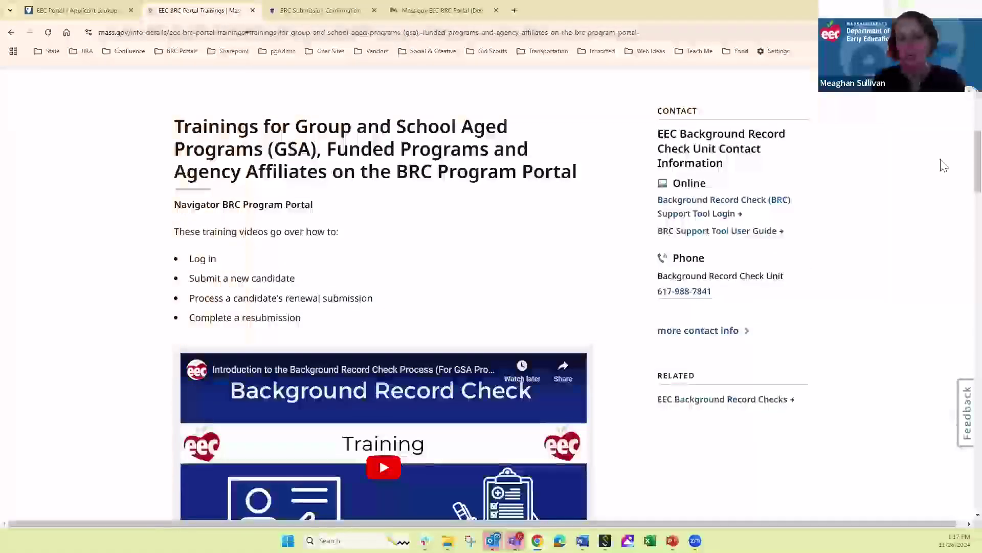
scroll(960, 174, down, 5)
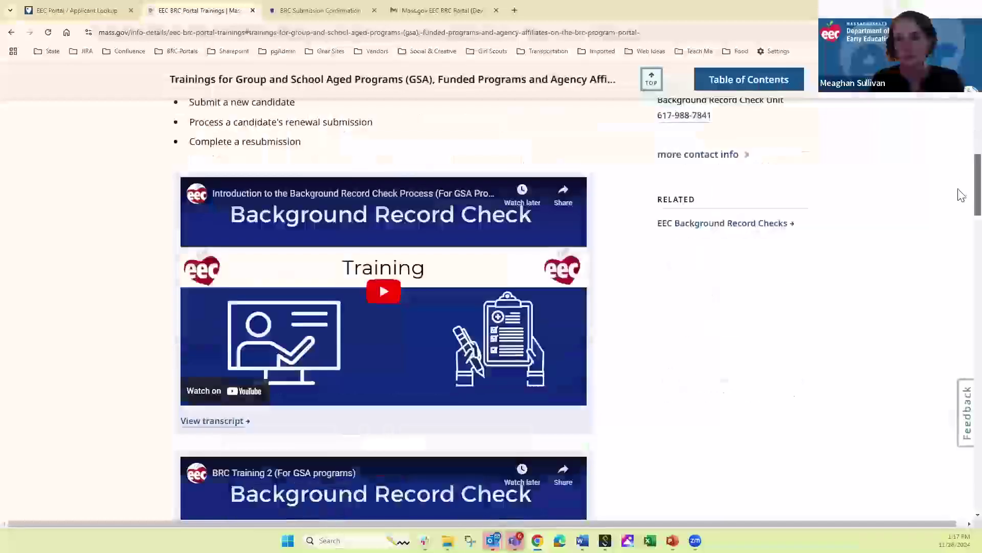
scroll(960, 201, down, 2)
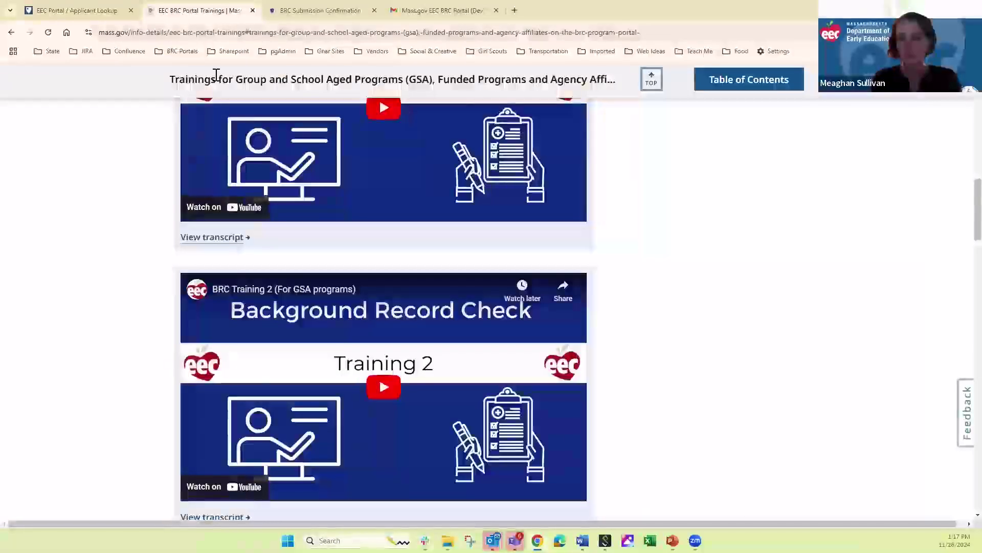
click(253, 11)
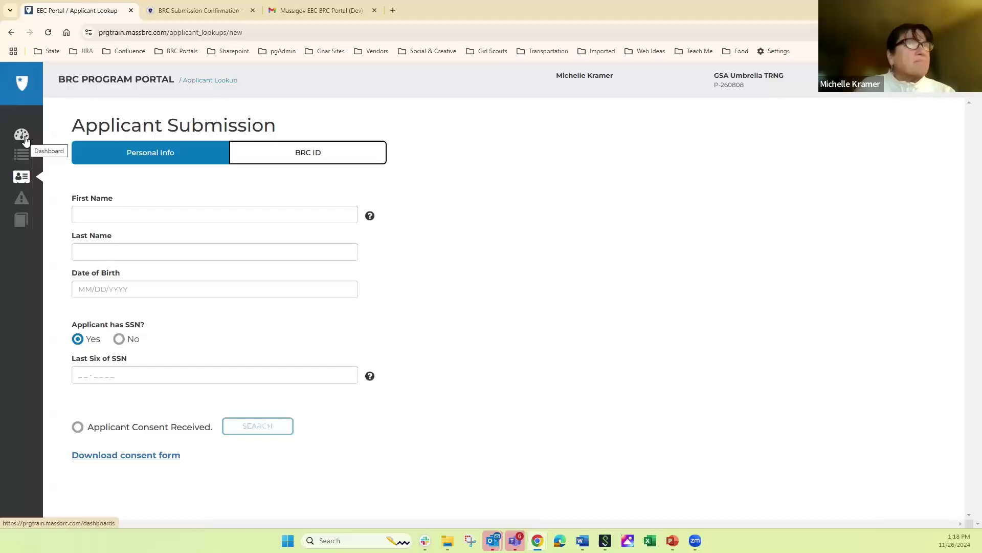
- Enter the applicant's first name, last name, date of birth and last six SSN digits
click(82, 214)
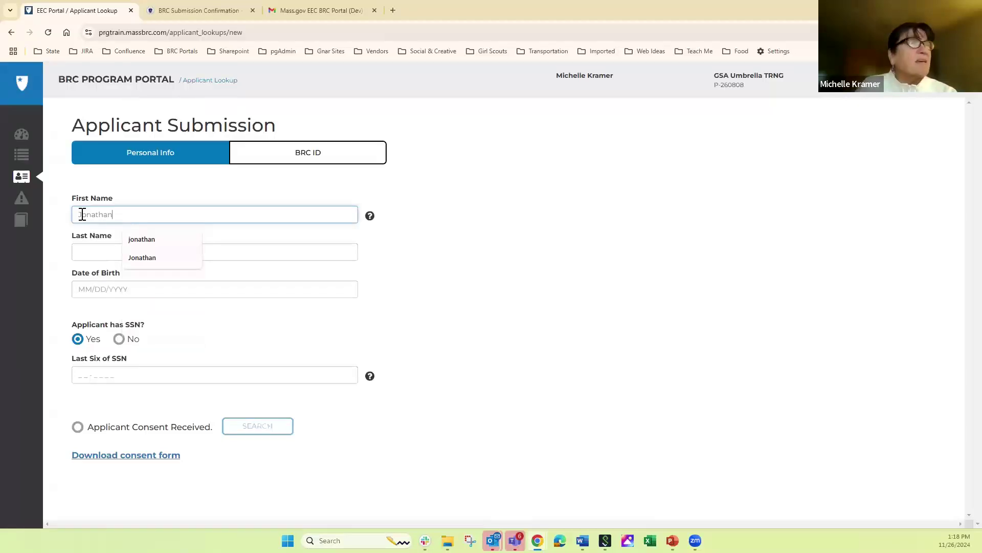
key(Tab)
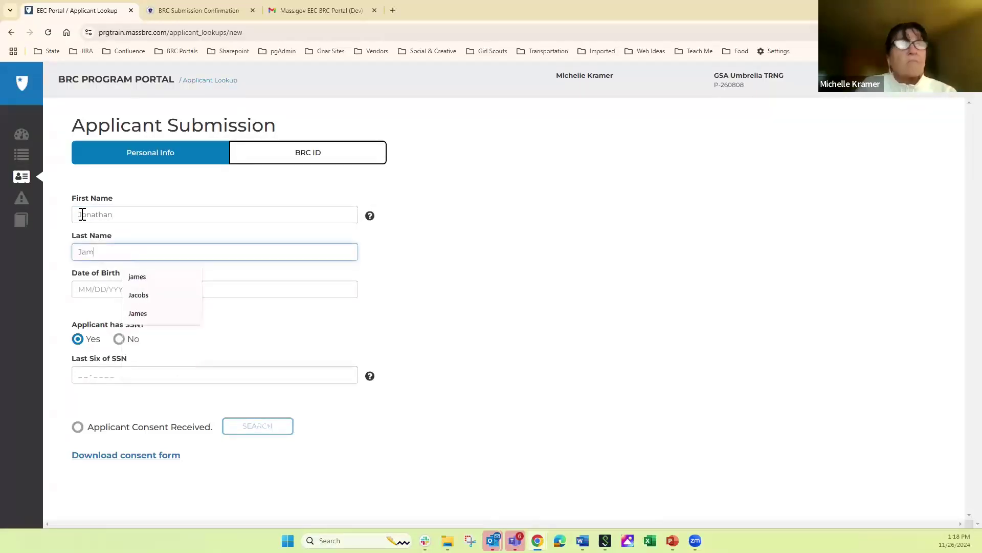
key(Tab)
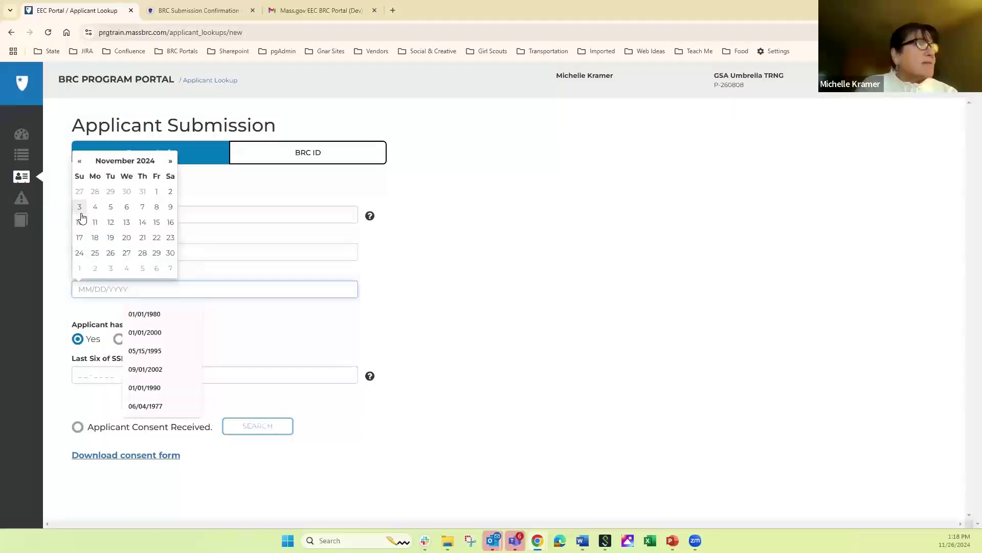
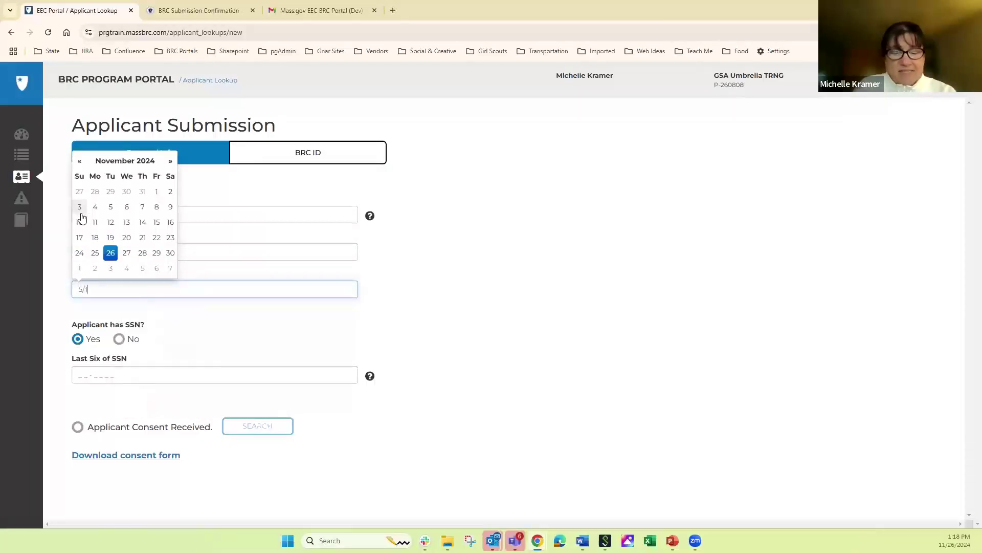
key(Tab)
key(Tab)
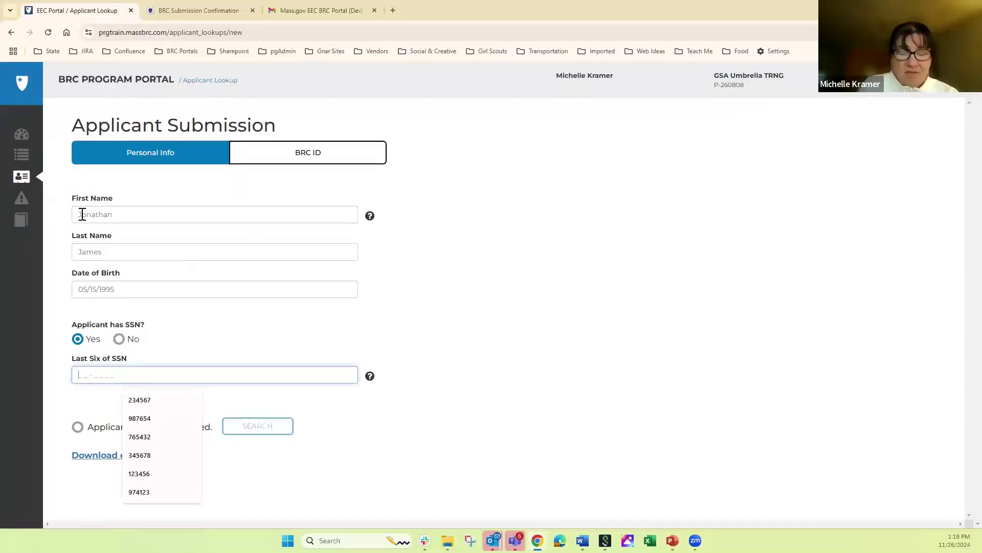
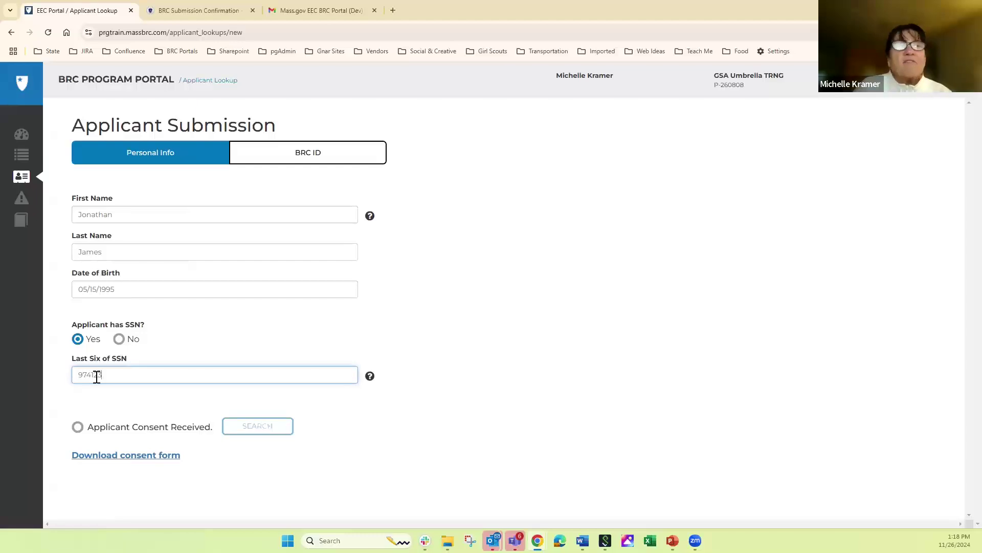
- Tick Applicant Consent Received and run the applicant search
click(145, 432)
click(146, 431)
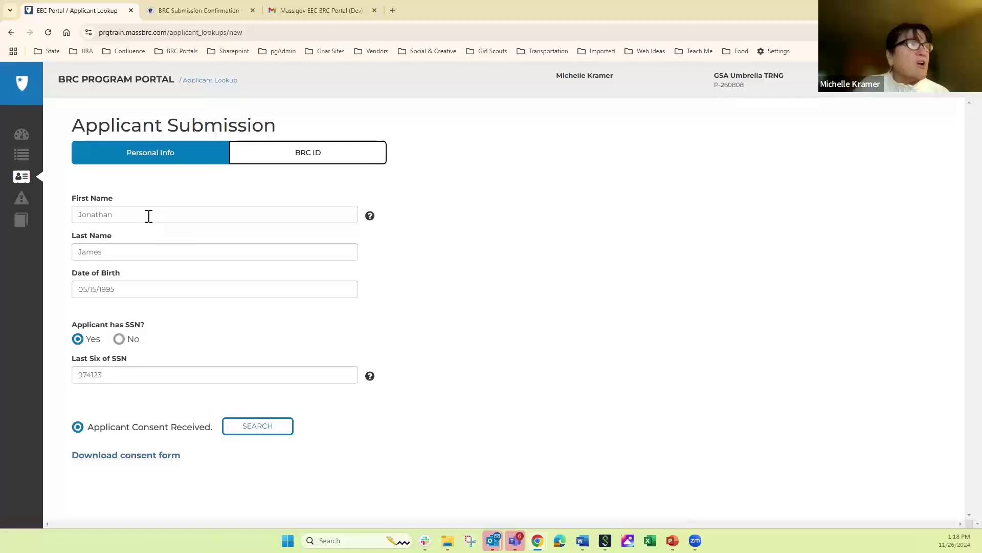
click(257, 426)
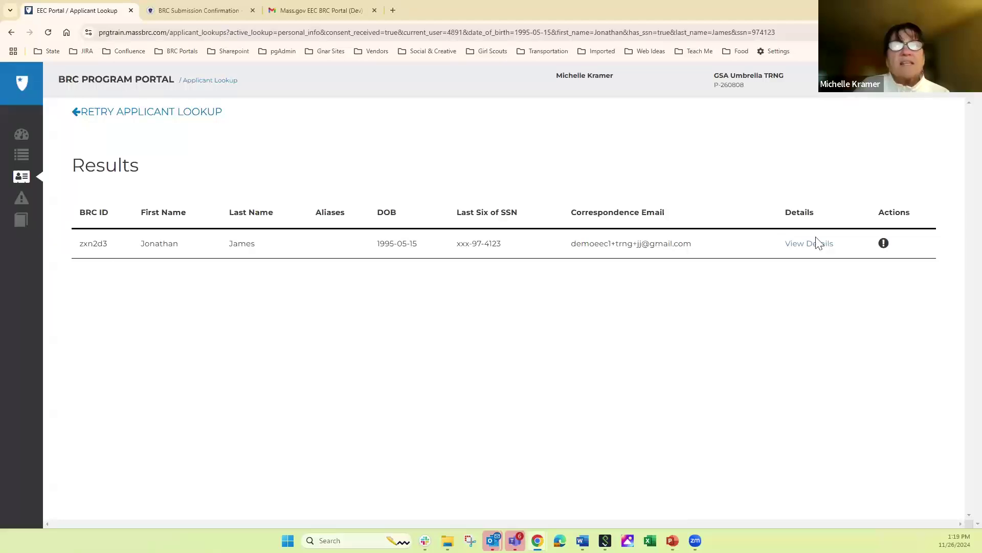
- Read the Actions info message, then choose Retry Applicant Lookup for a blank form
mouse_move(885, 248)
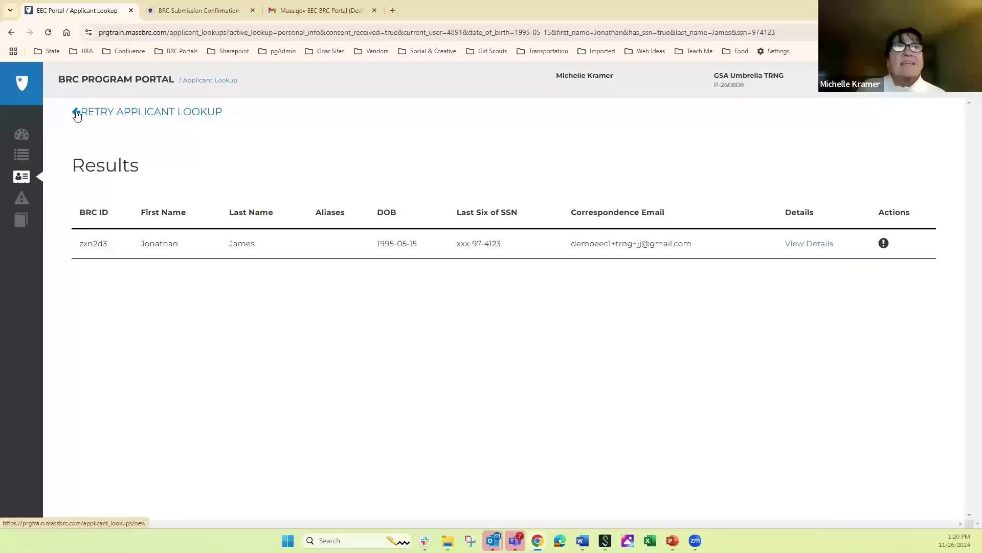
click(77, 113)
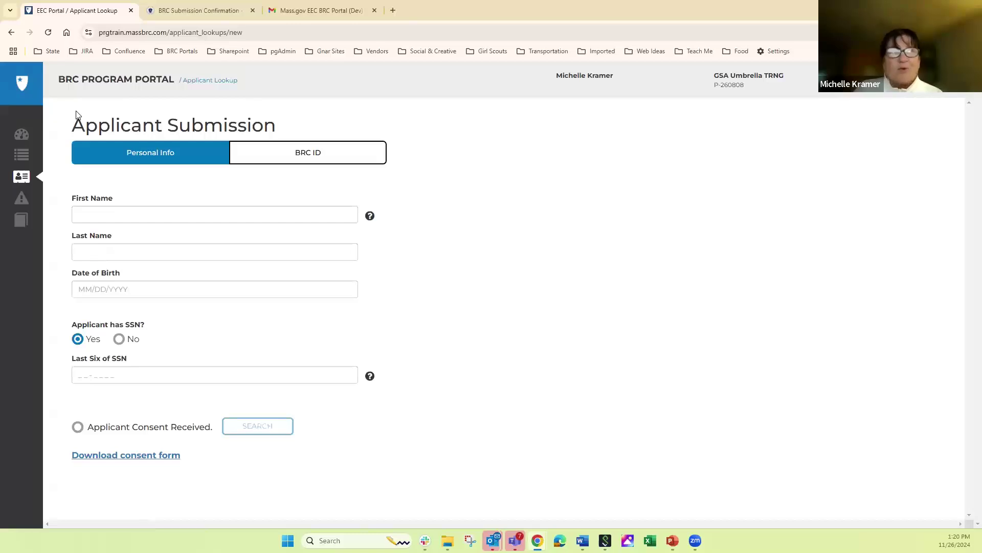
- Enter the second applicant's first name, last name, date of birth and last six SSN digits
click(82, 217)
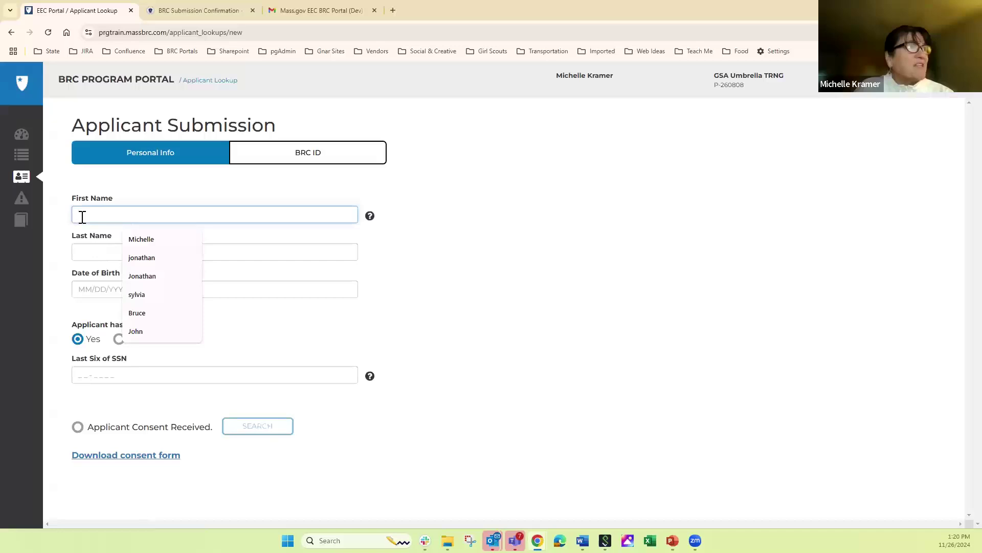
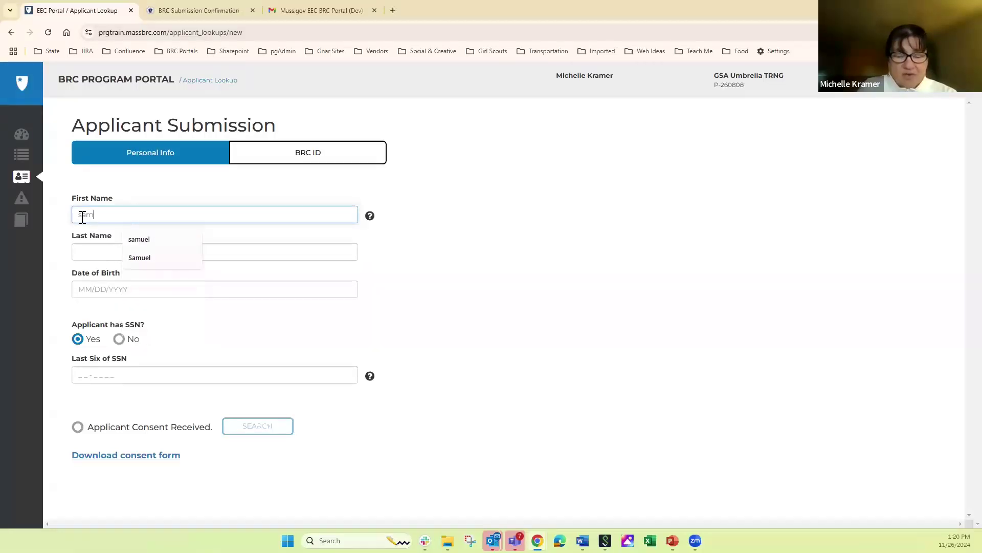
key(Tab)
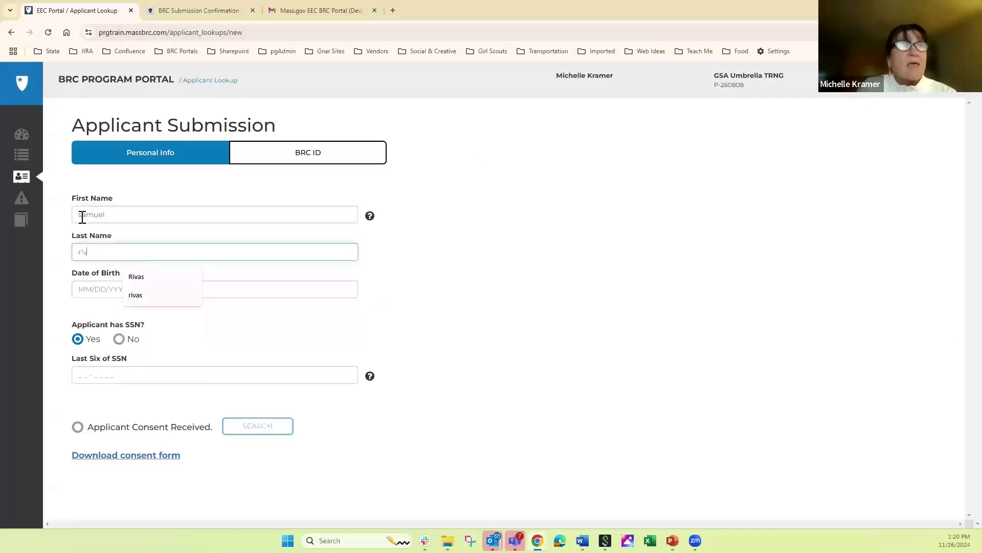
key(Tab)
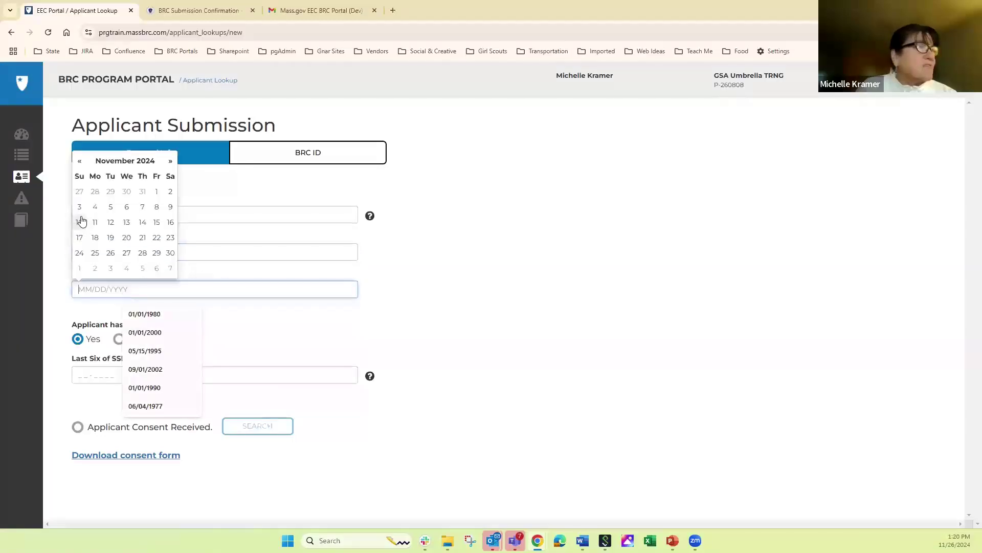
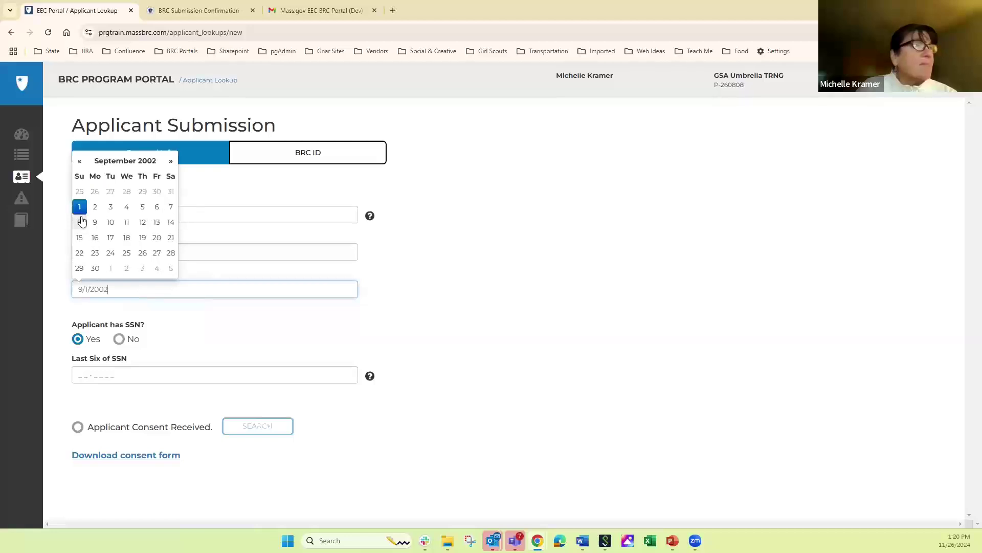
click(80, 375)
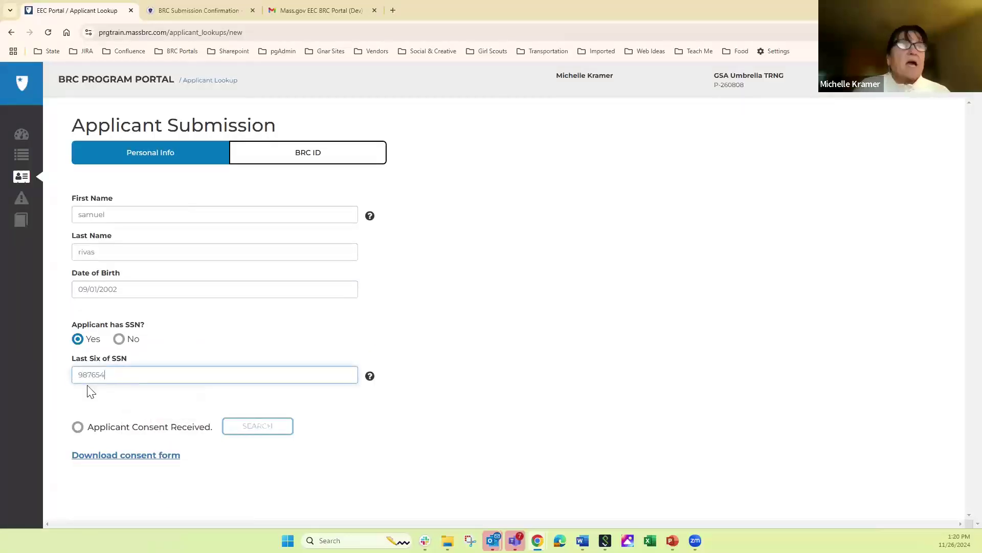
- Tick Applicant Consent Received and search for the second applicant
click(111, 431)
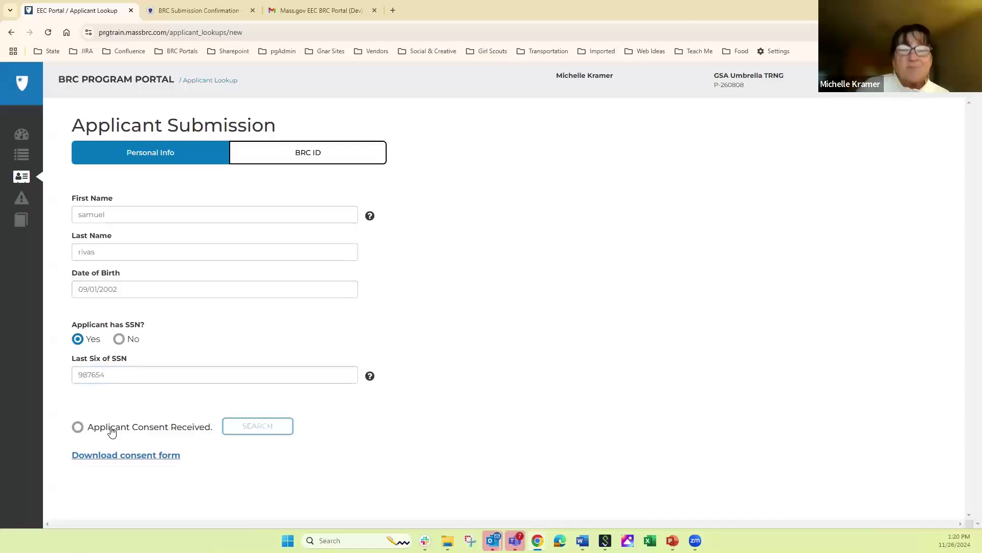
click(112, 432)
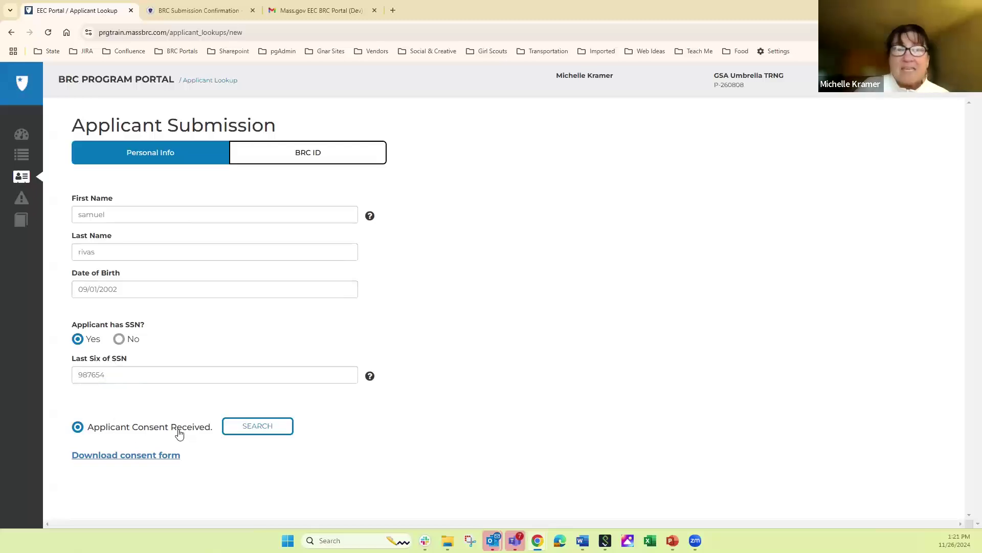
click(270, 429)
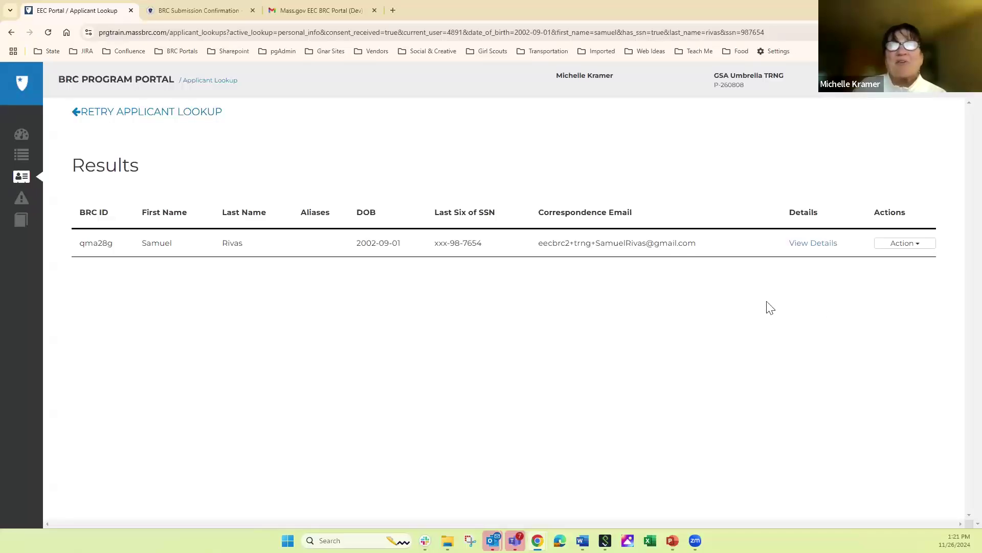
- Start a suitability transfer for the applicant with TRNG PRG 2 as the care location
click(904, 246)
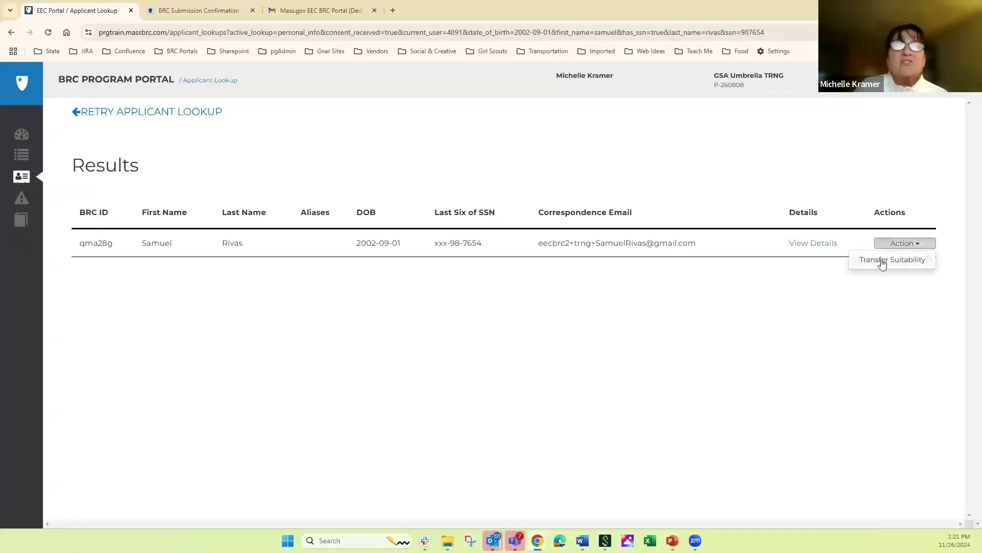
click(882, 260)
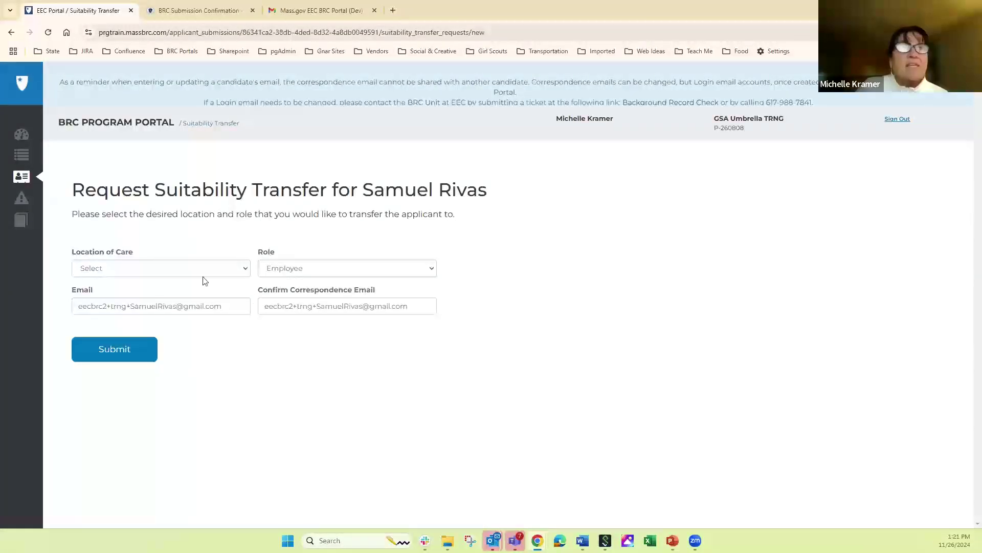
click(194, 269)
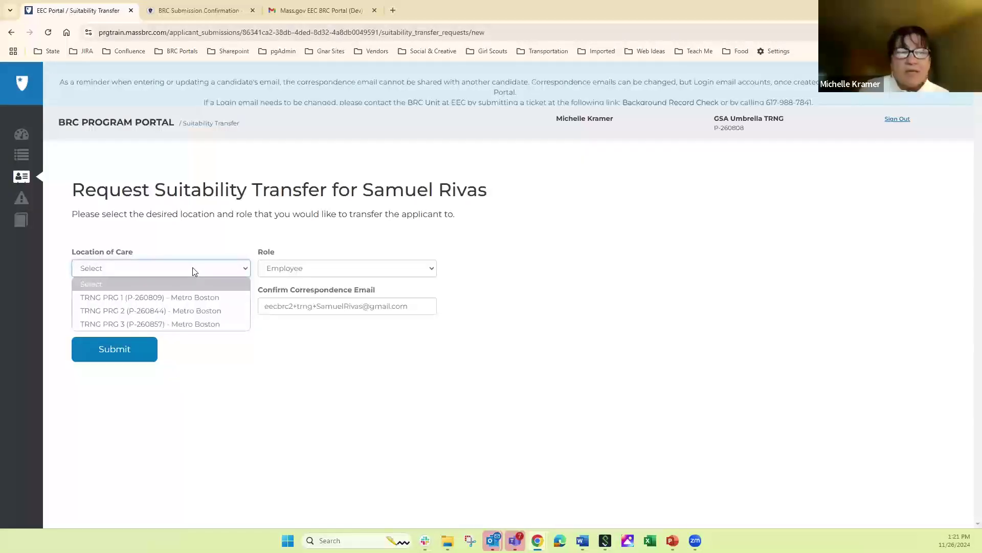
click(143, 311)
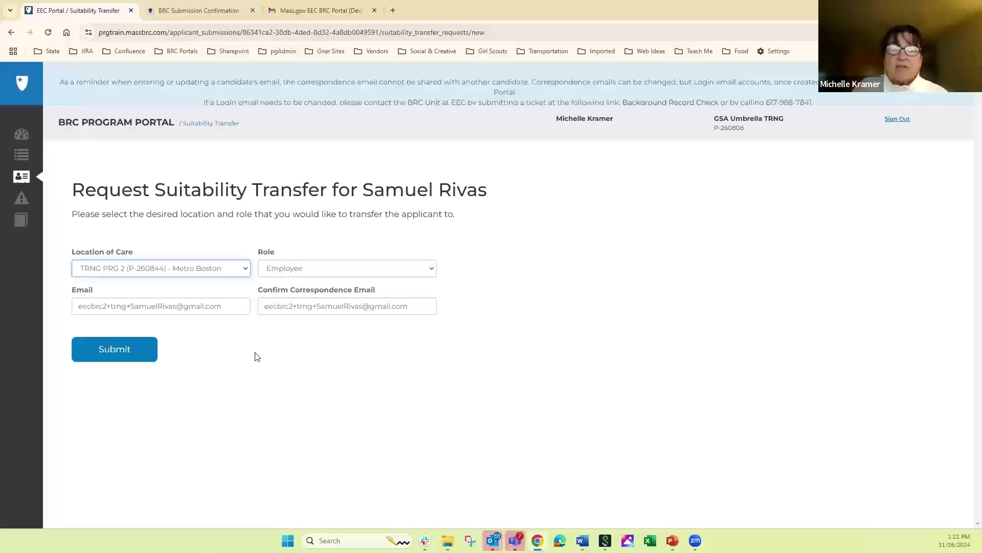
- Correct both email fields to match, submit the transfer, and search the applicants list by name
click(125, 307)
key(BackSpace)
key(BackSpace)
key(BackSpace)
key(BackSpace)
key(BackSpace)
key(BackSpace)
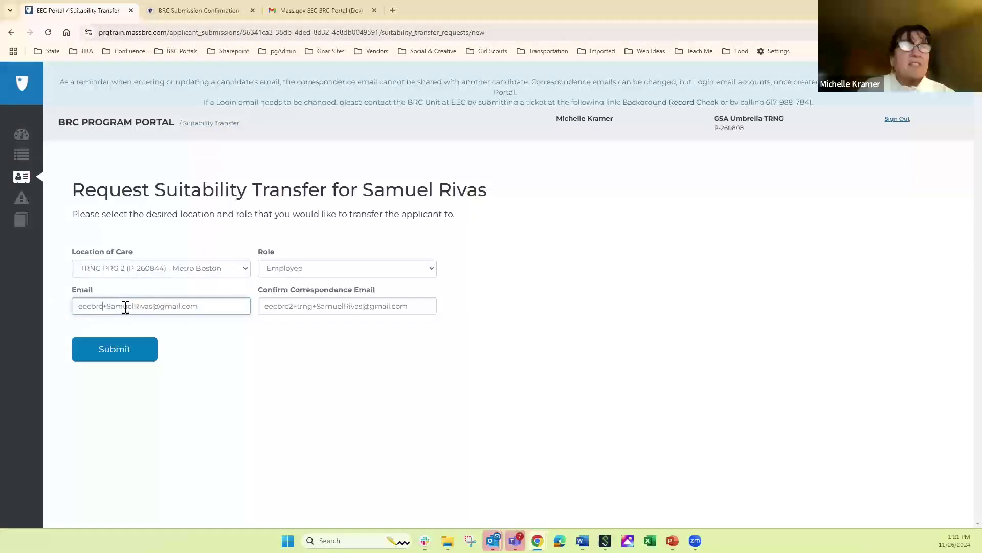
text(1)
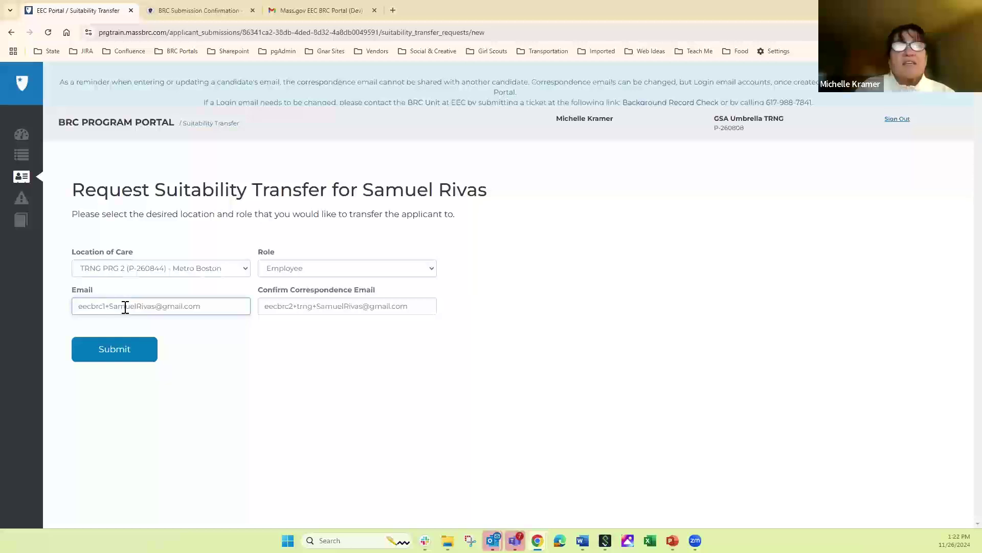
click(313, 307)
key(BackSpace)
key(BackSpace)
key(BackSpace)
key(BackSpace)
key(BackSpace)
key(BackSpace)
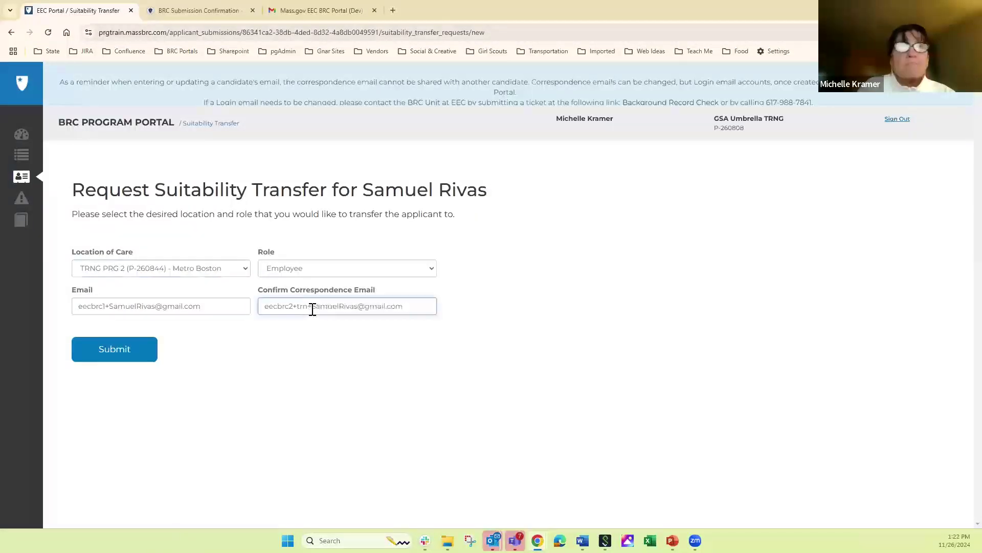
text(1)
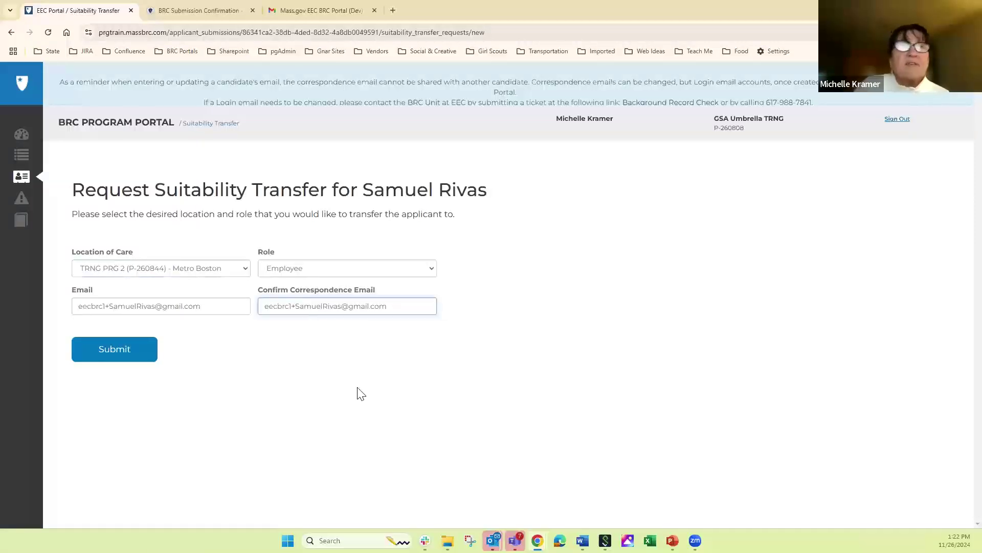
click(108, 351)
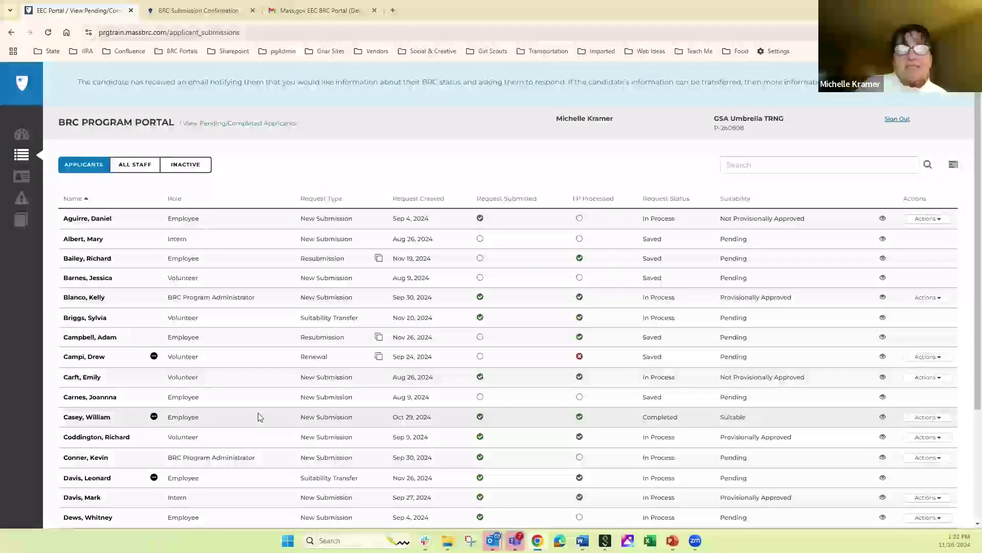
click(729, 162)
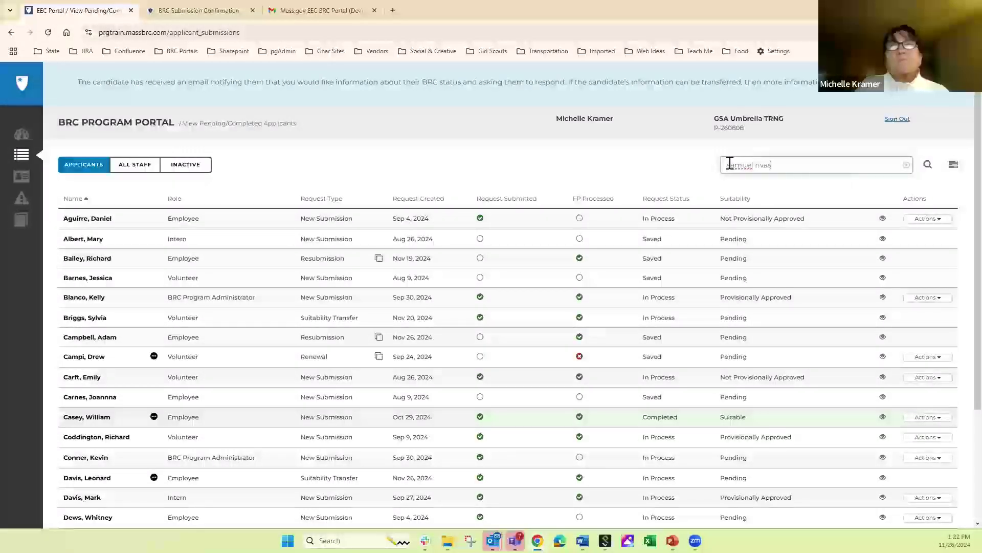
- Run the applicant name search to filter the list to the transfer record
key(Return)
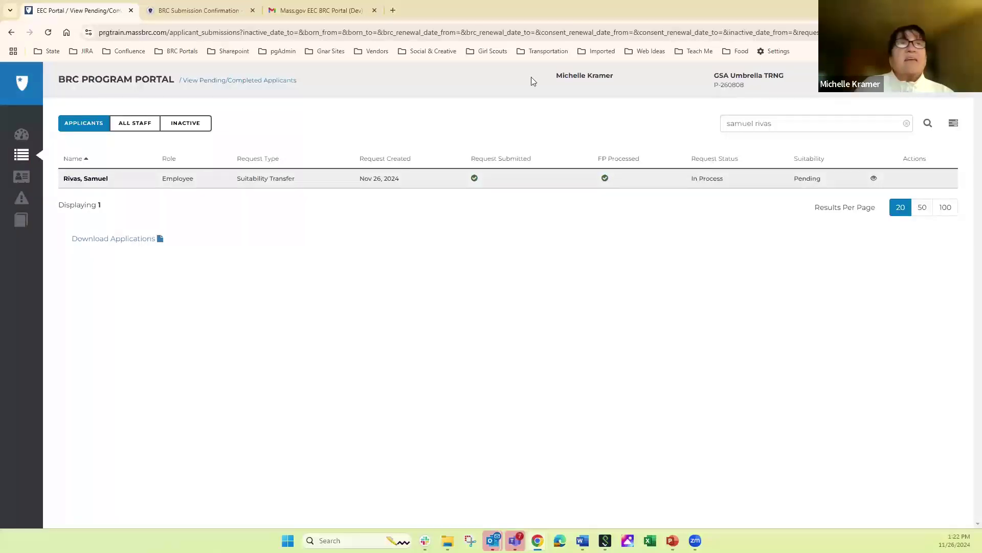
- In Gmail, open the Suitability Determination Transfer email and expand the earlier message
click(316, 11)
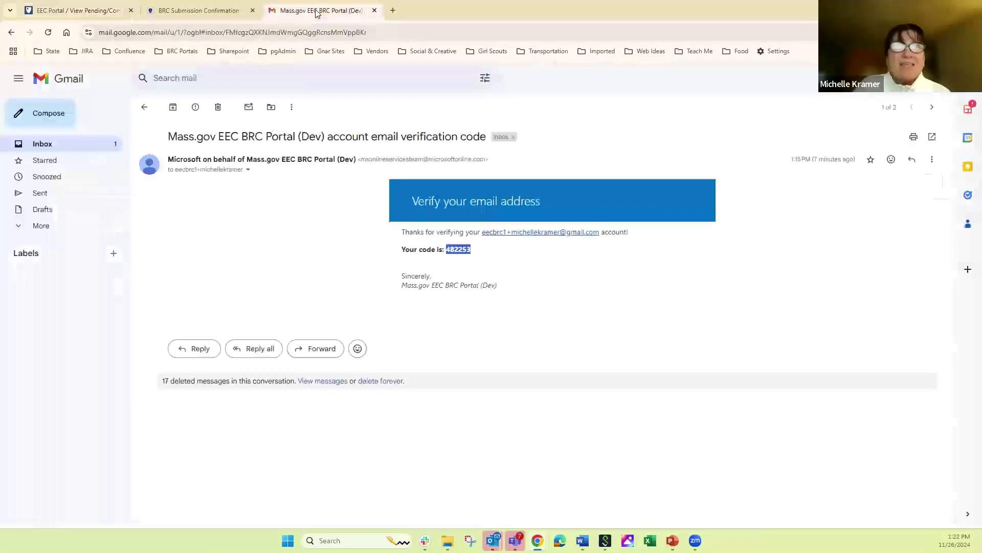
click(50, 147)
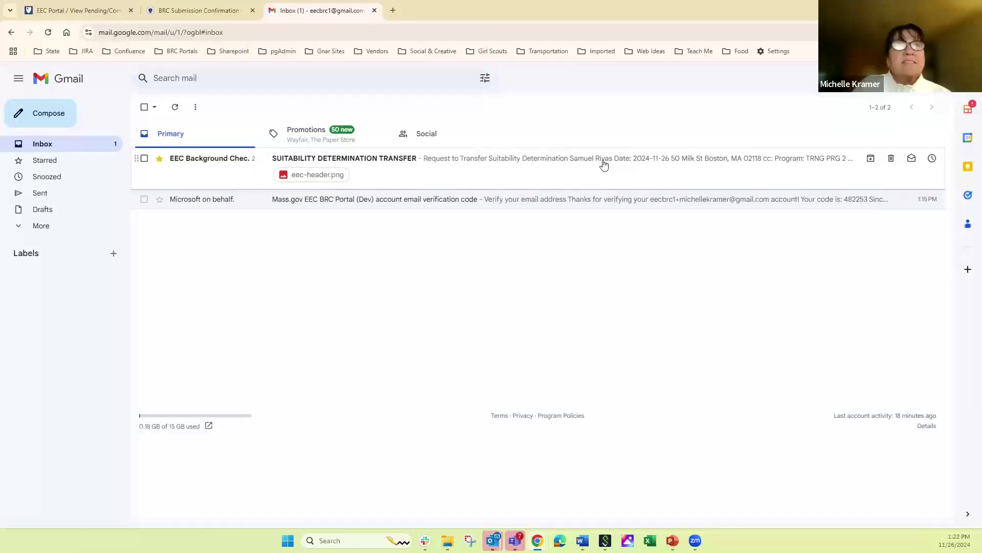
click(308, 160)
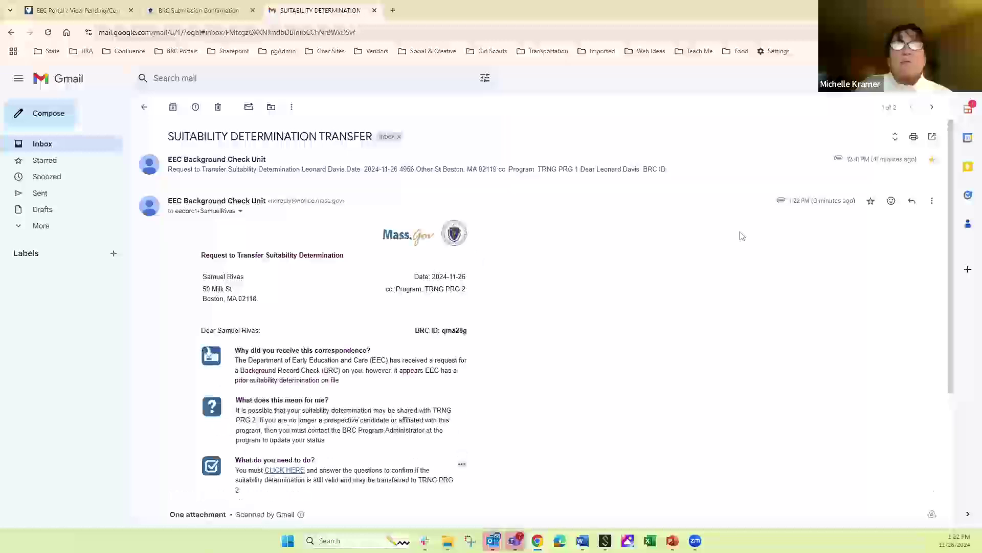
scroll(950, 225, down, 3)
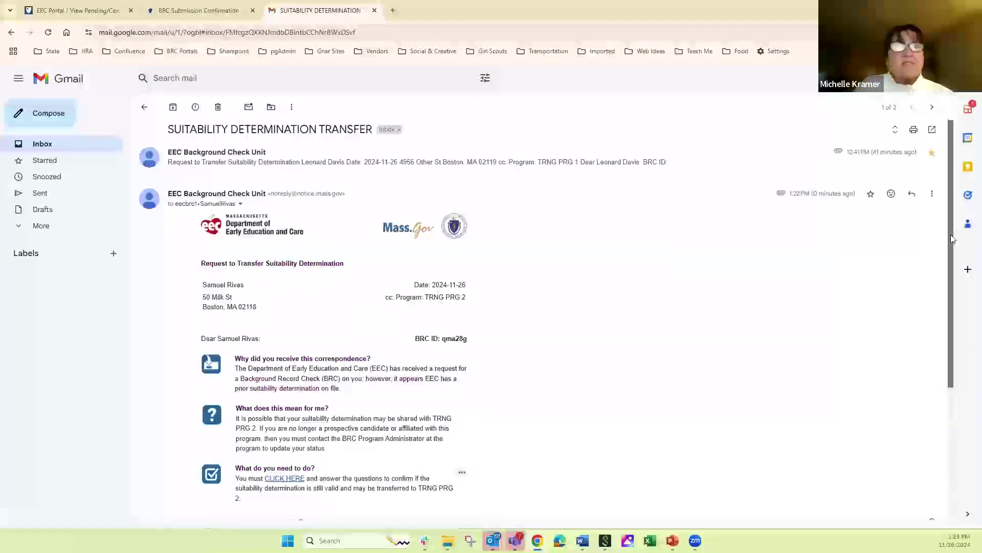
scroll(947, 225, up, 3)
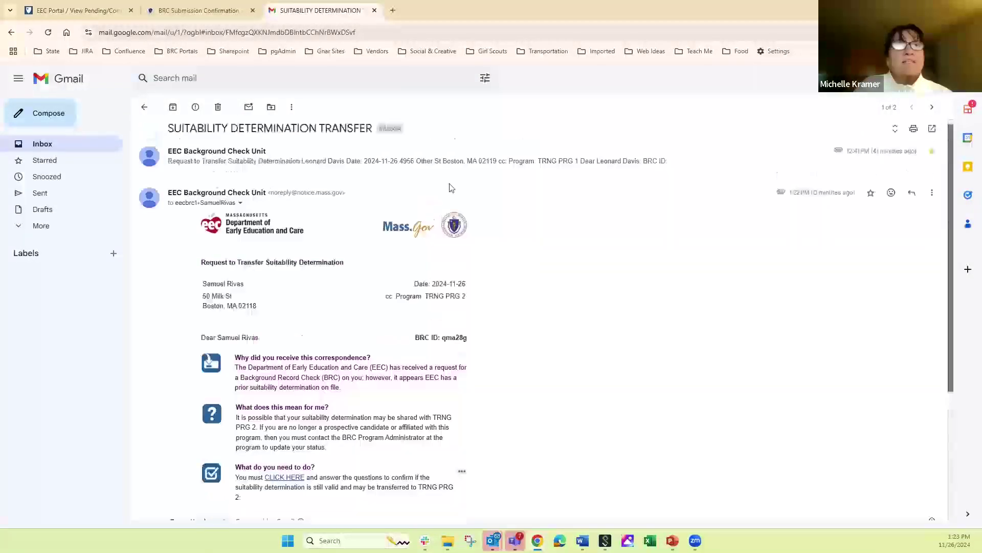
click(314, 162)
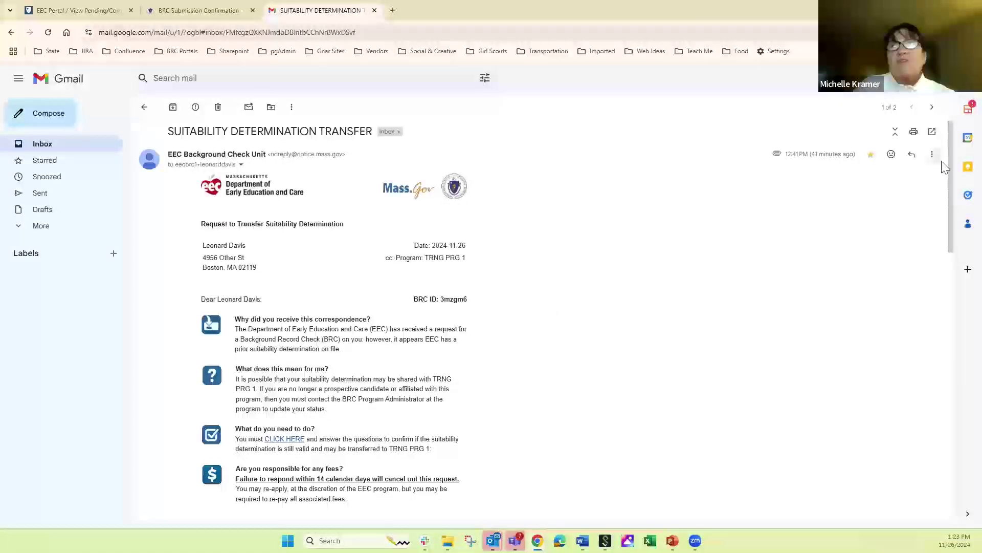
- Preview the transfer questionnaire via CLICK HERE, close it, and return to the portal
scroll(949, 207, down, 2)
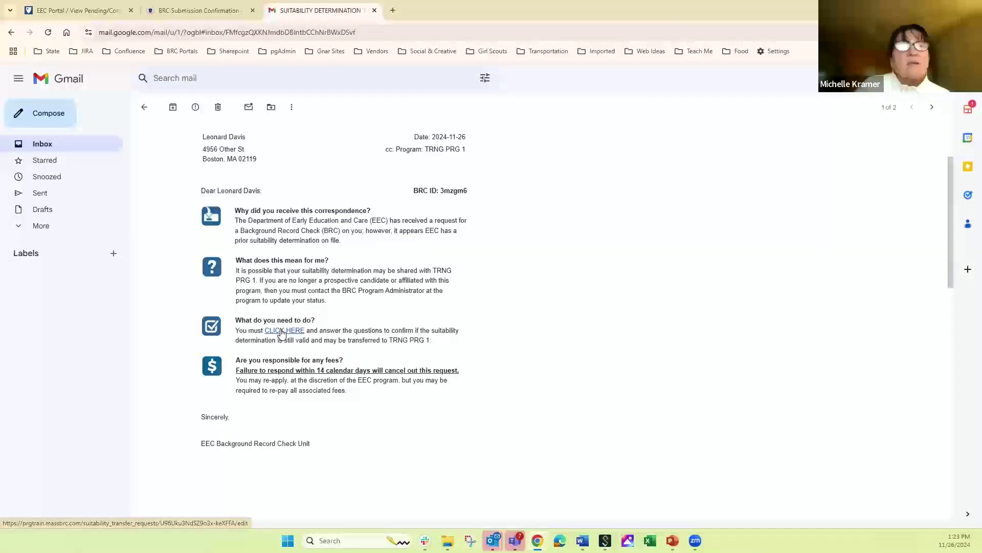
click(281, 332)
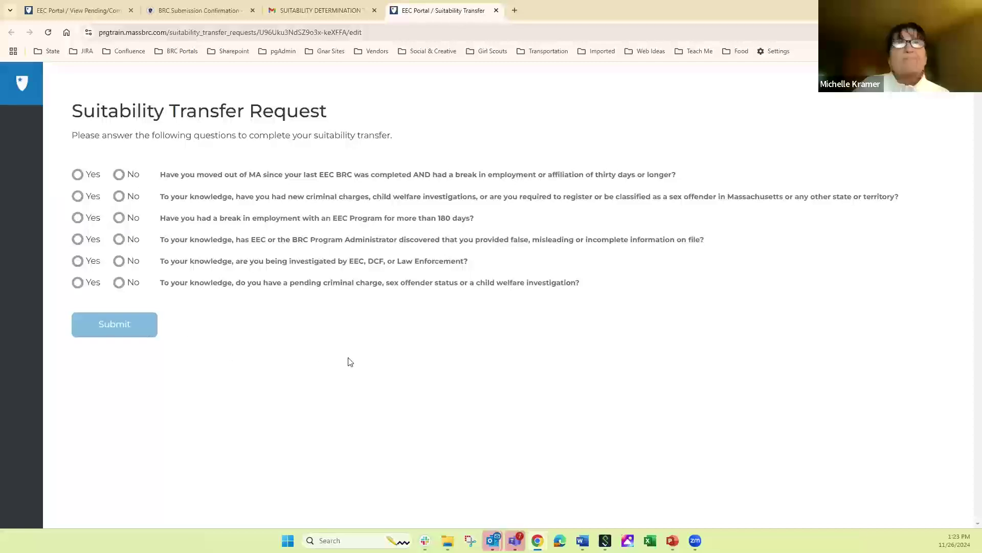
click(496, 10)
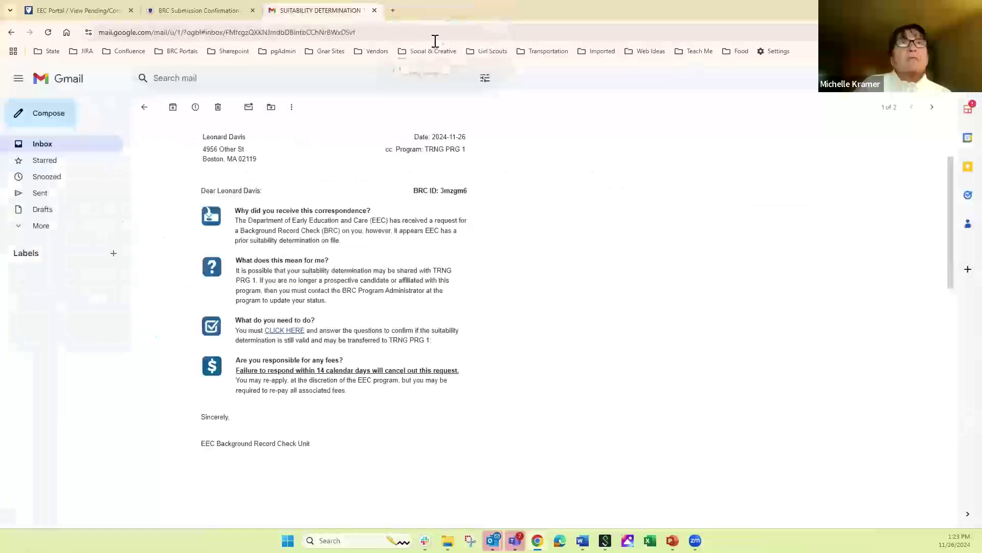
click(62, 8)
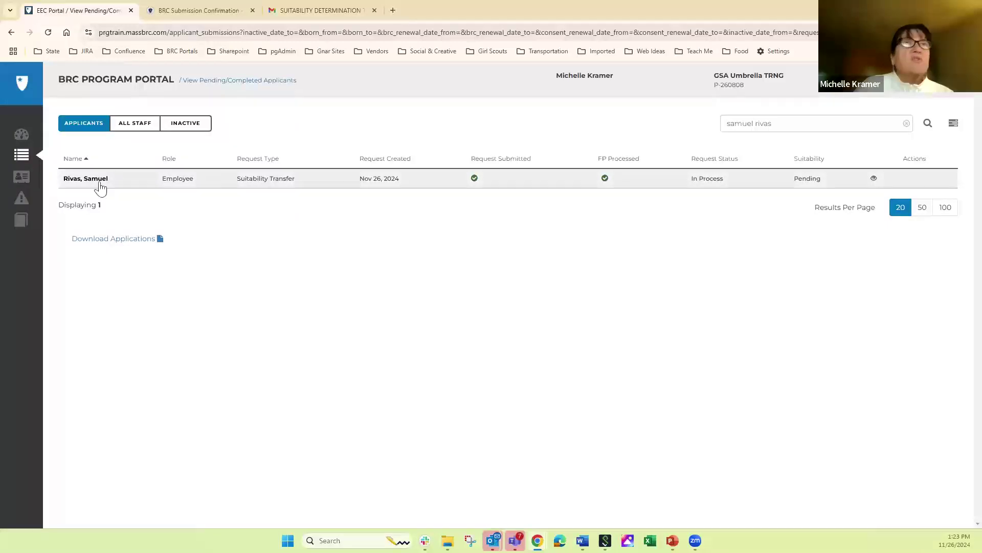
- Review the applicant's Application Details, then go to the Dashboard's Alerts - Action Required view
click(78, 180)
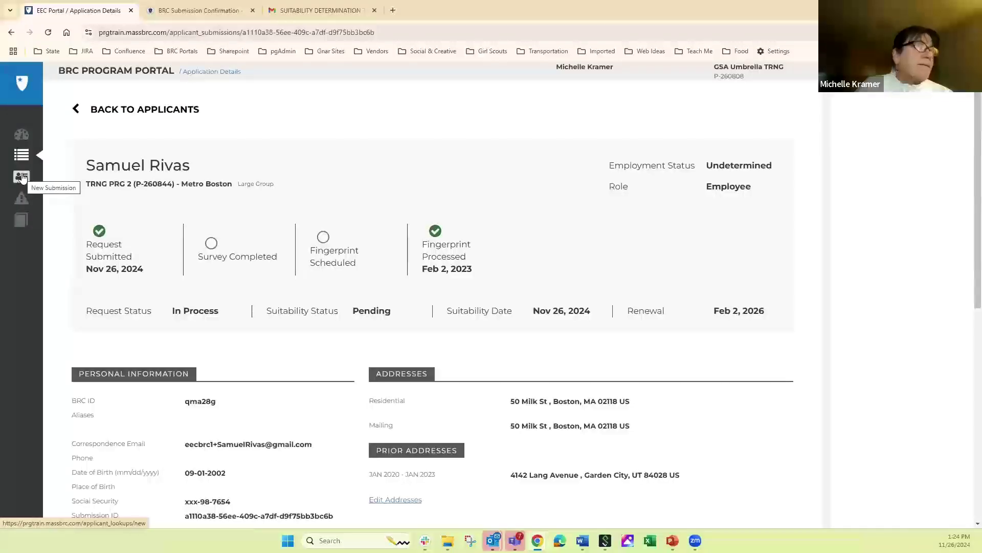
click(21, 135)
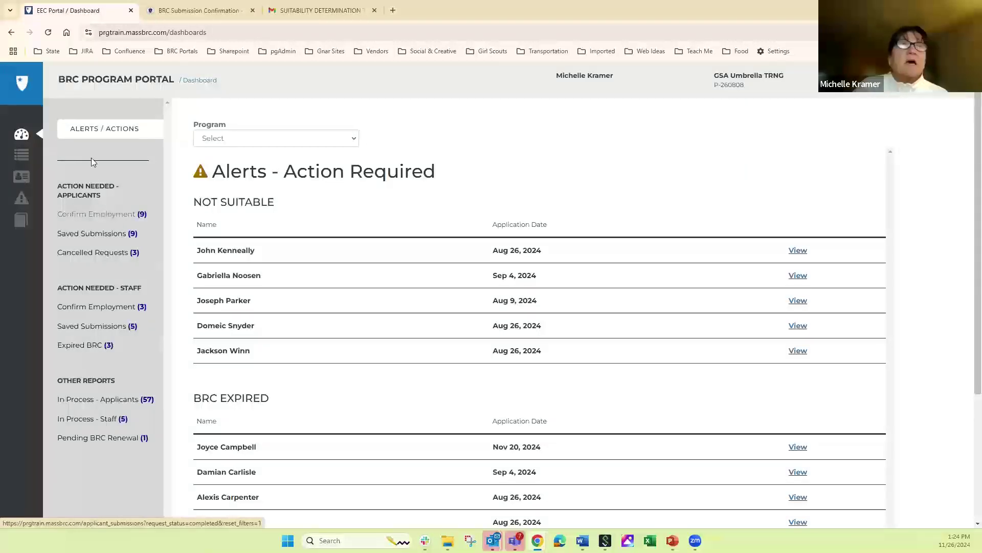
- In Confirm Employment (9), mark the Suitability Transfer applicant as Hired
click(92, 216)
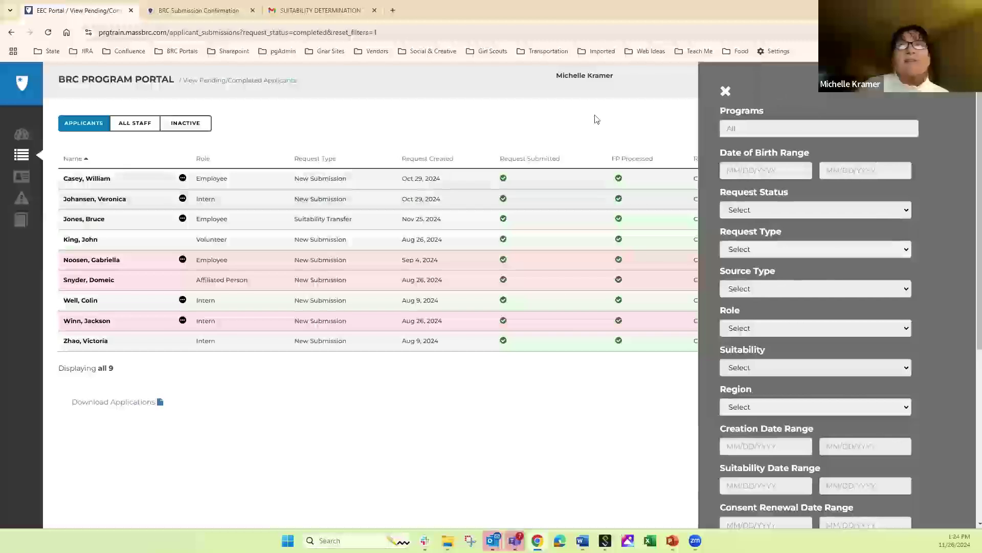
drag(64, 196, 722, 97)
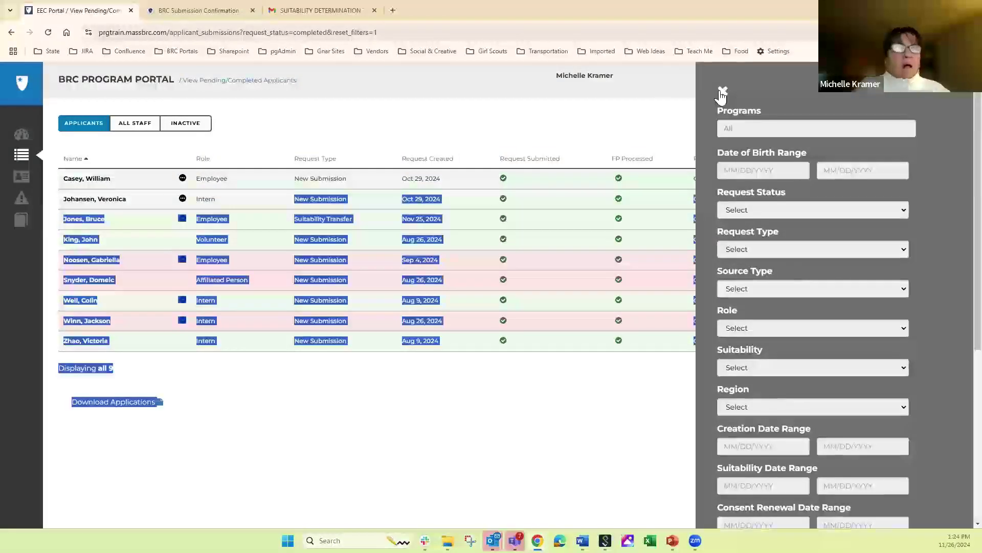
click(720, 91)
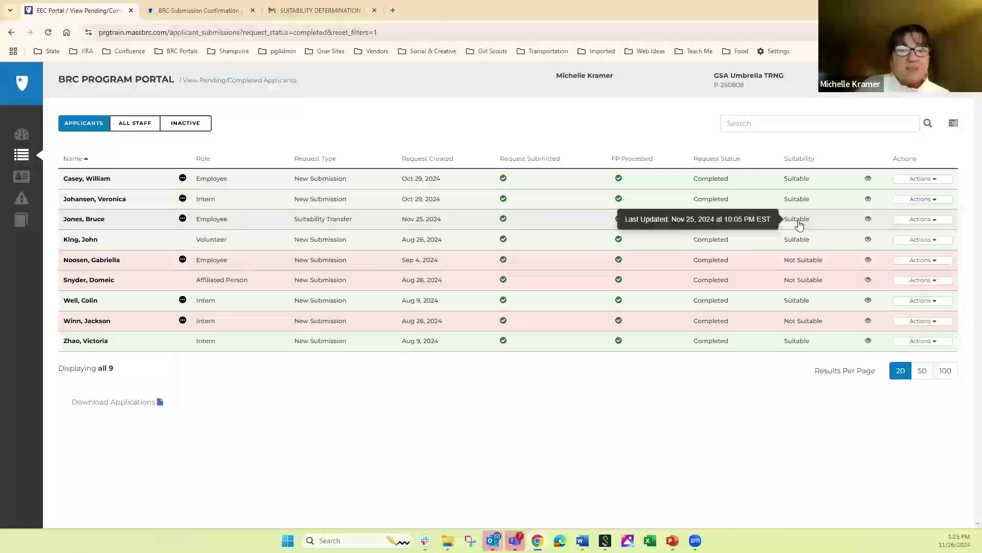
click(924, 222)
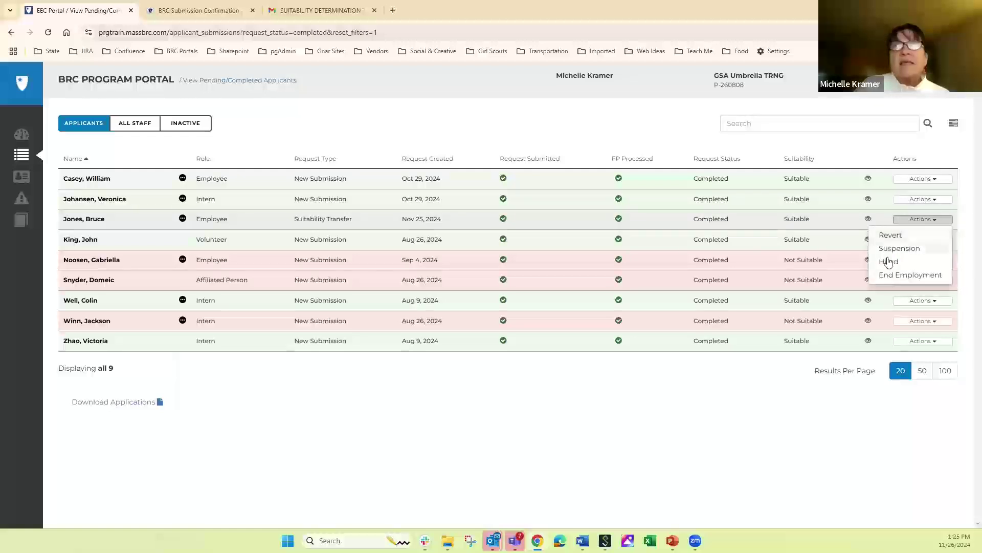
click(889, 263)
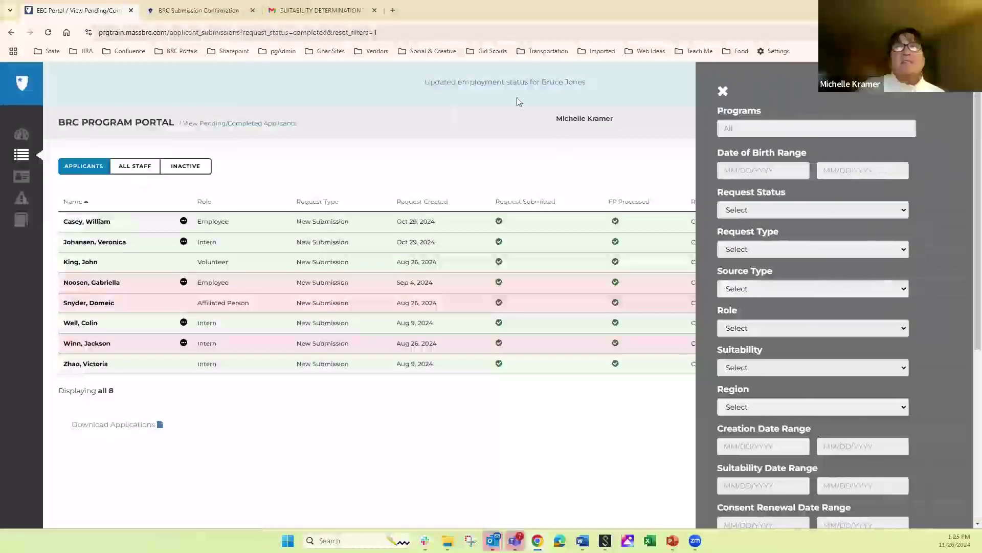
click(722, 91)
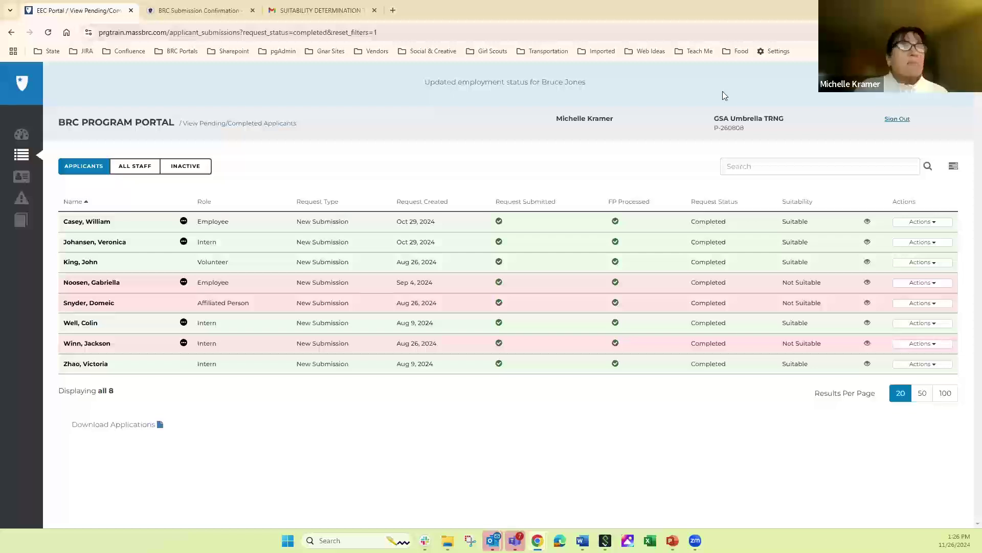
- From the Dashboard's Cancelled Requests (3) list, open the first saved resubmission for editing
click(20, 133)
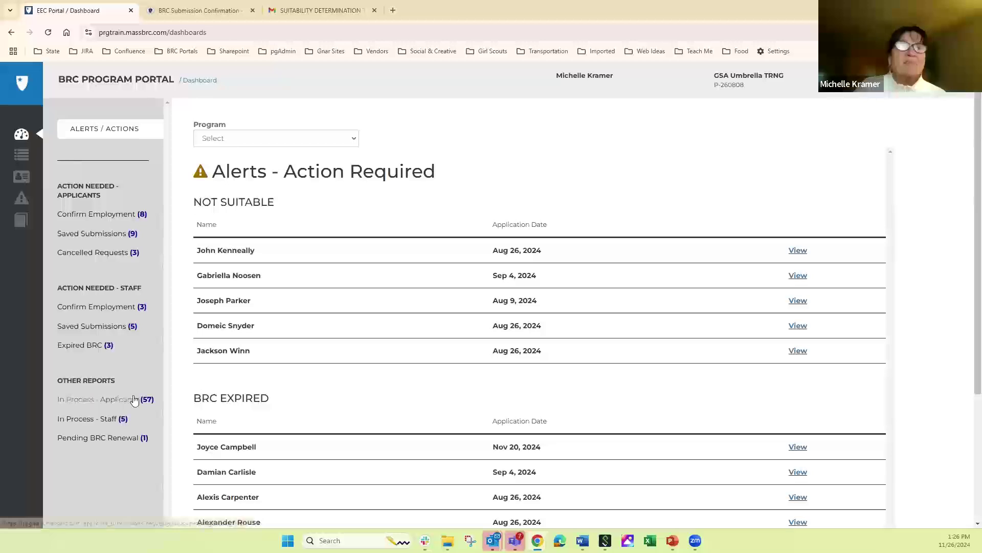
click(91, 253)
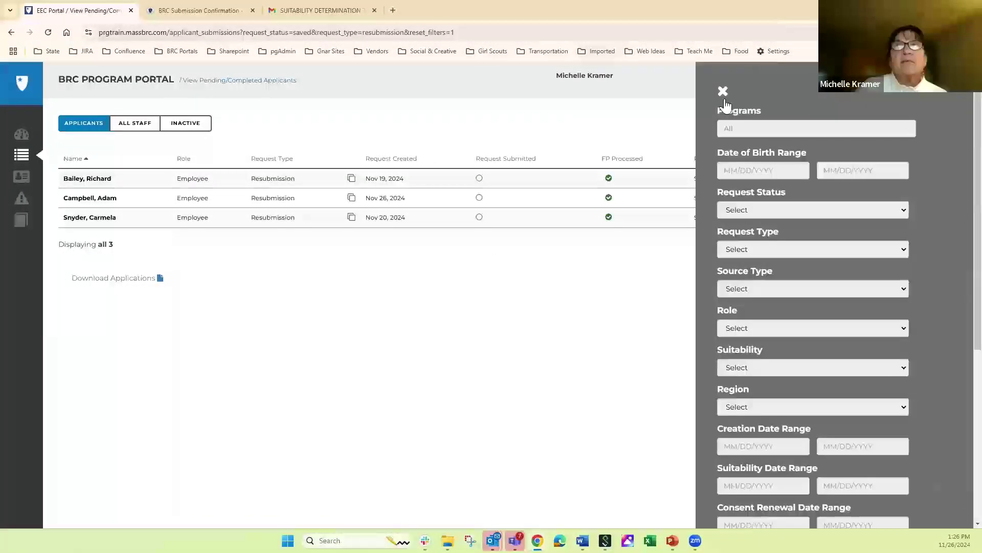
click(724, 92)
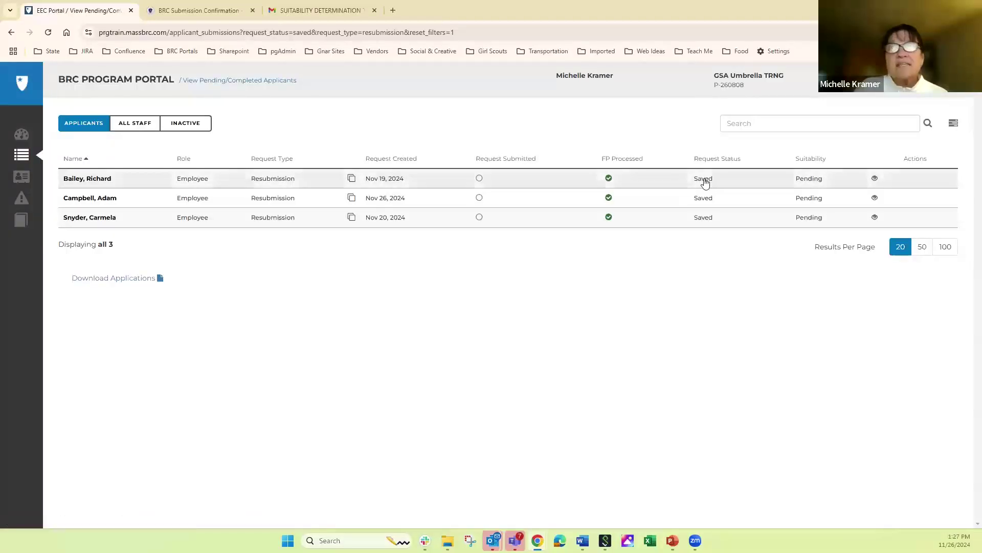
mouse_move(705, 182)
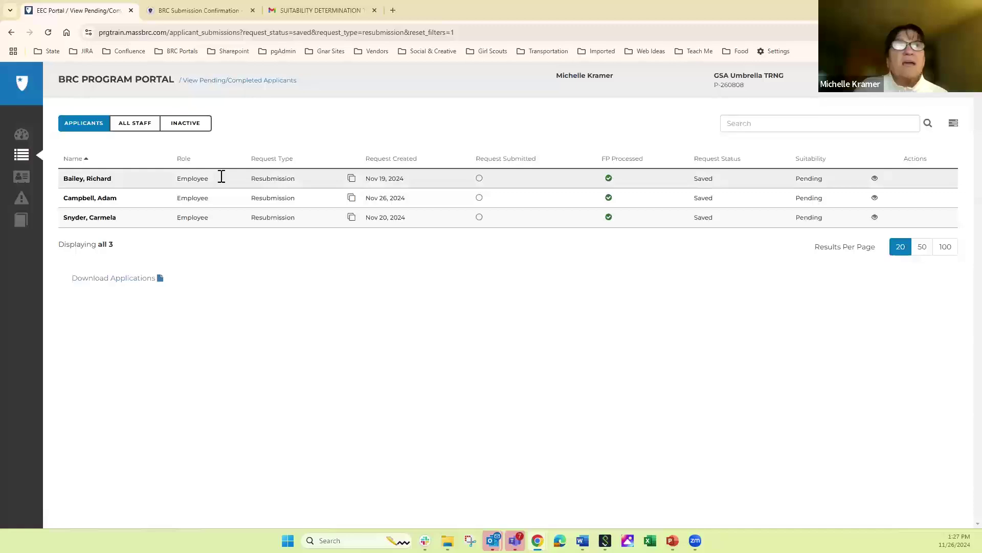
click(80, 179)
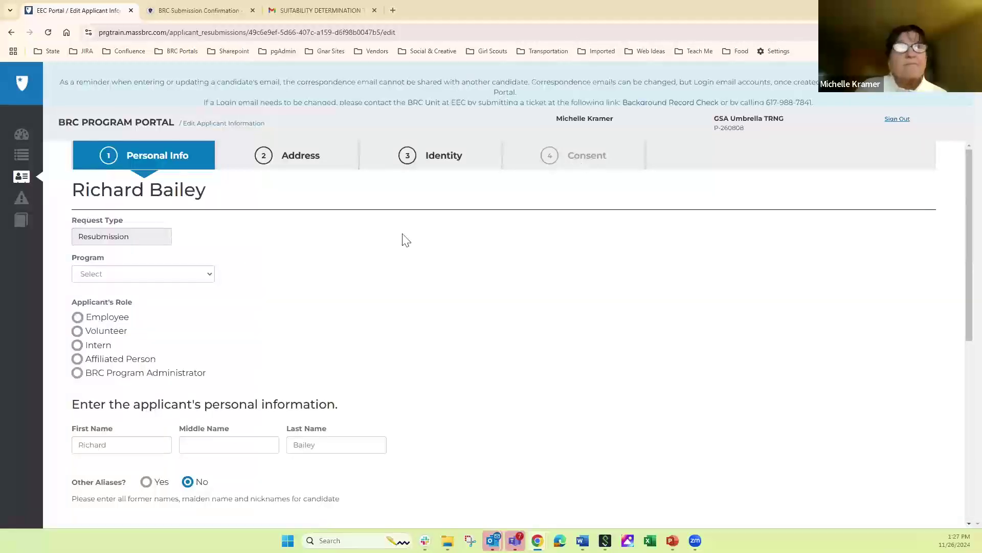
- Set the program to TRNG PRG 2, role to Volunteer, and enter the applicant's middle name
click(142, 273)
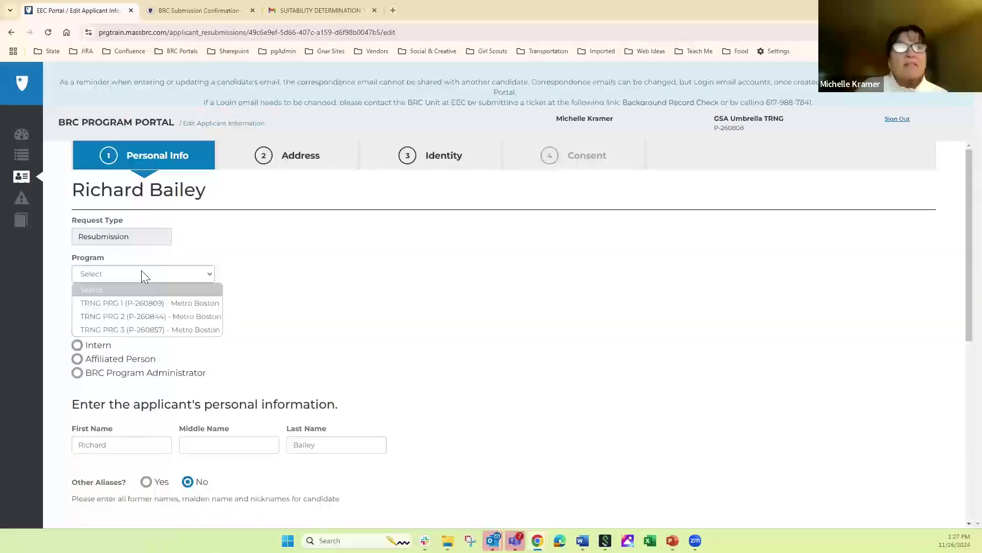
click(155, 315)
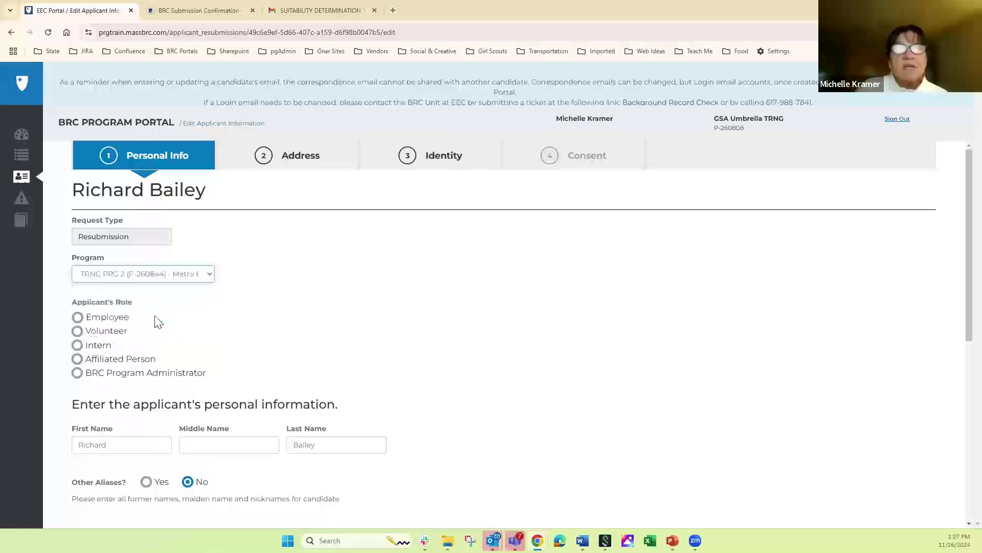
click(77, 332)
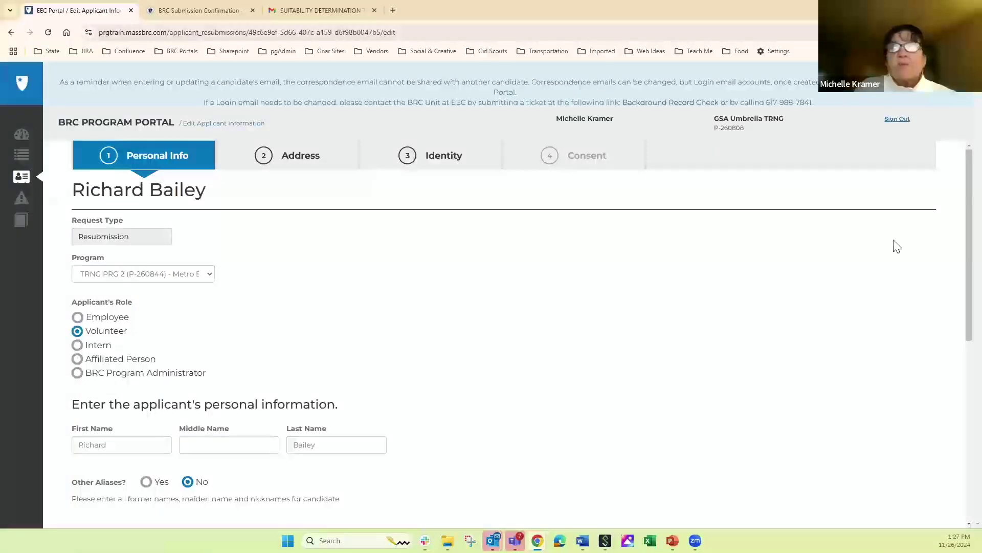
scroll(960, 259, down, 3)
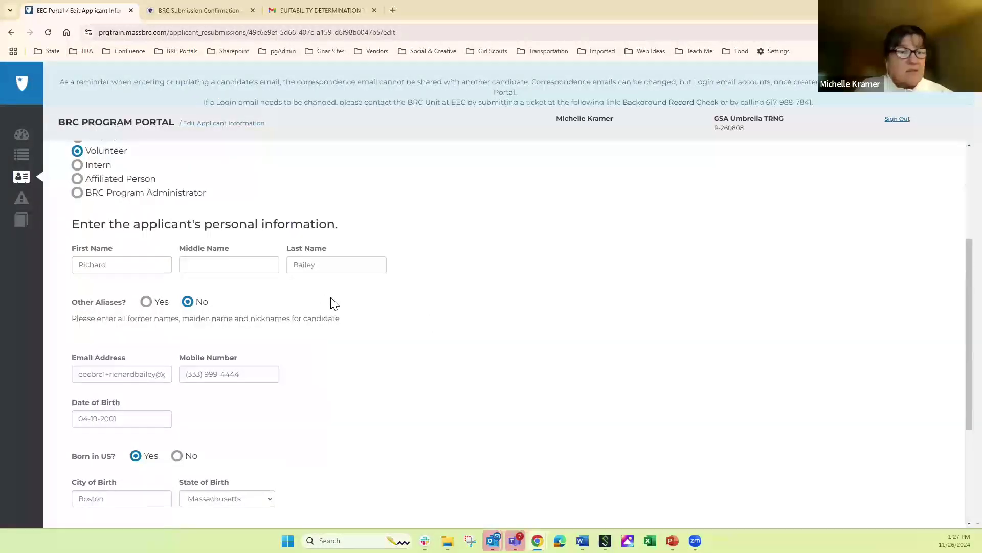
click(233, 265)
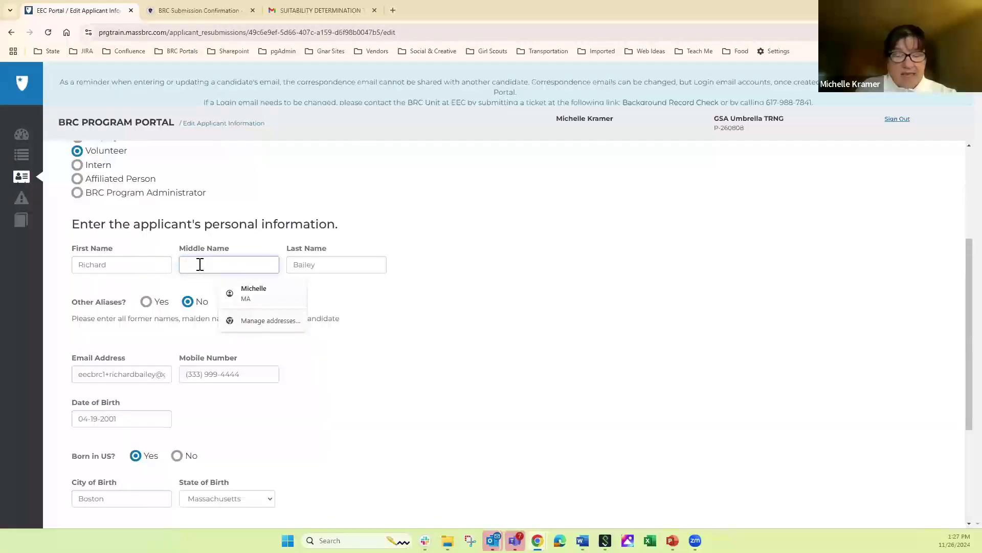
text(Edward)
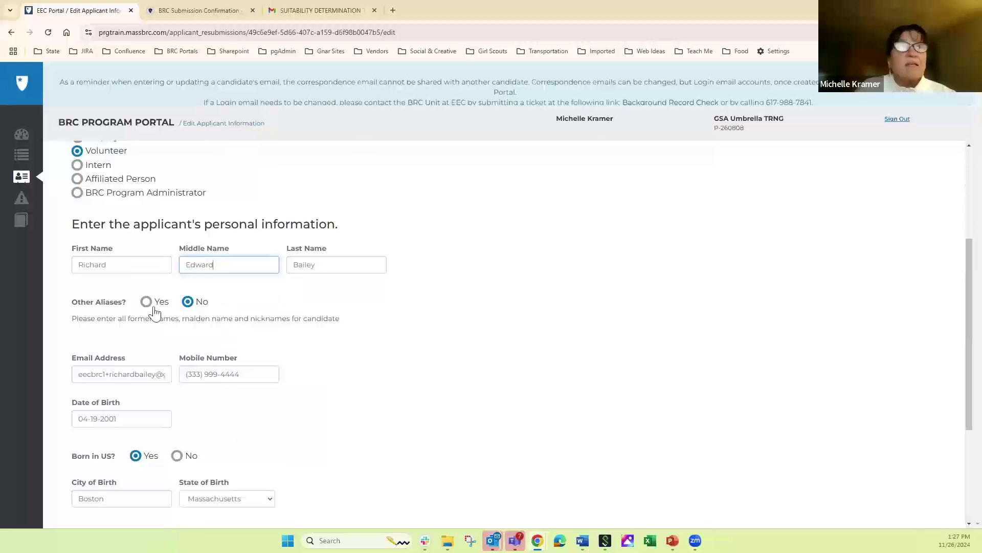
- Add one alias first and last name, set gender to male, and save the personal info
click(147, 302)
click(81, 360)
key(Tab)
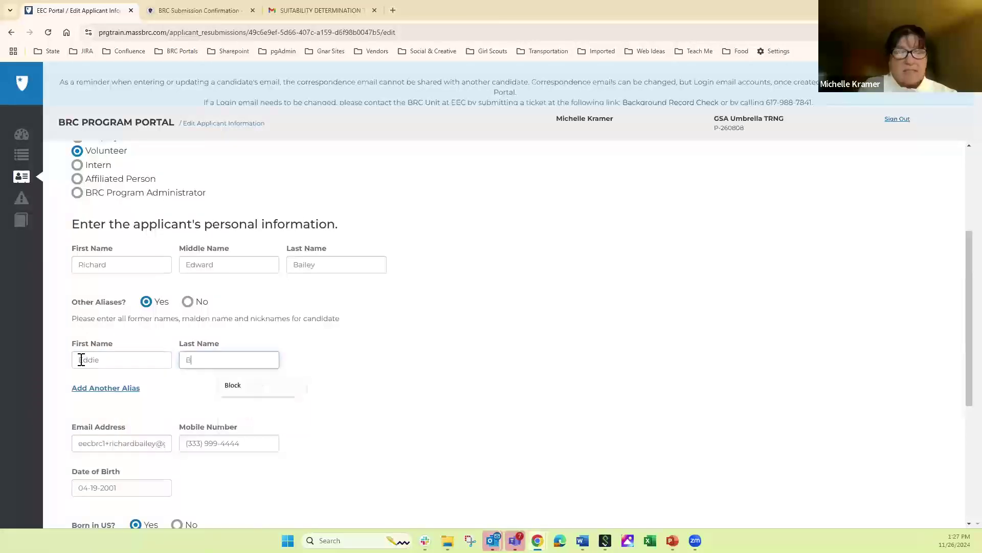
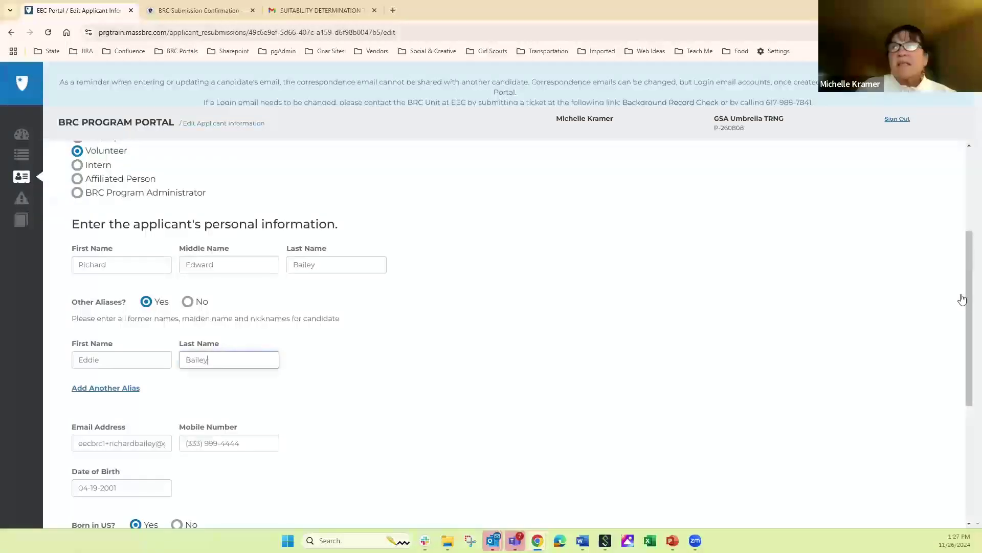
drag(965, 333, 959, 419)
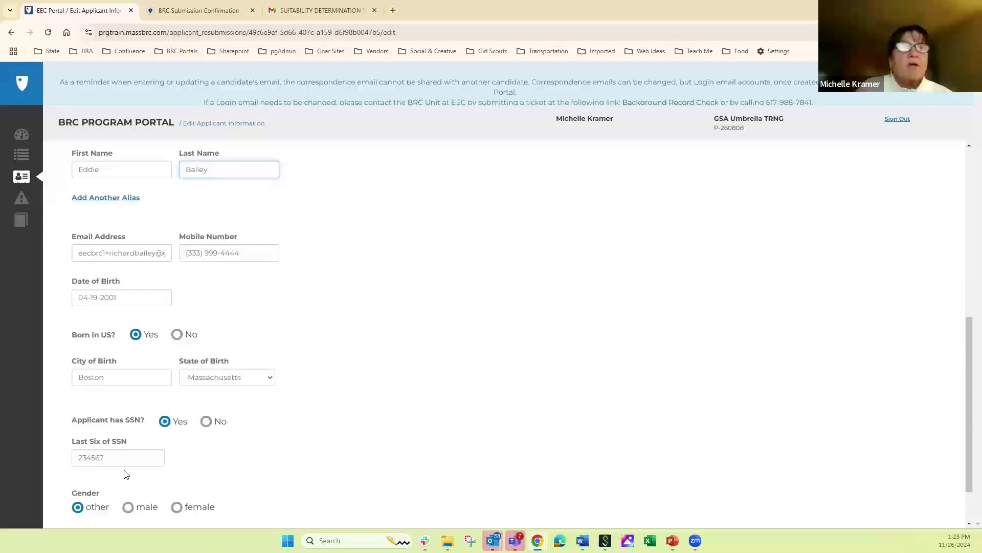
click(128, 507)
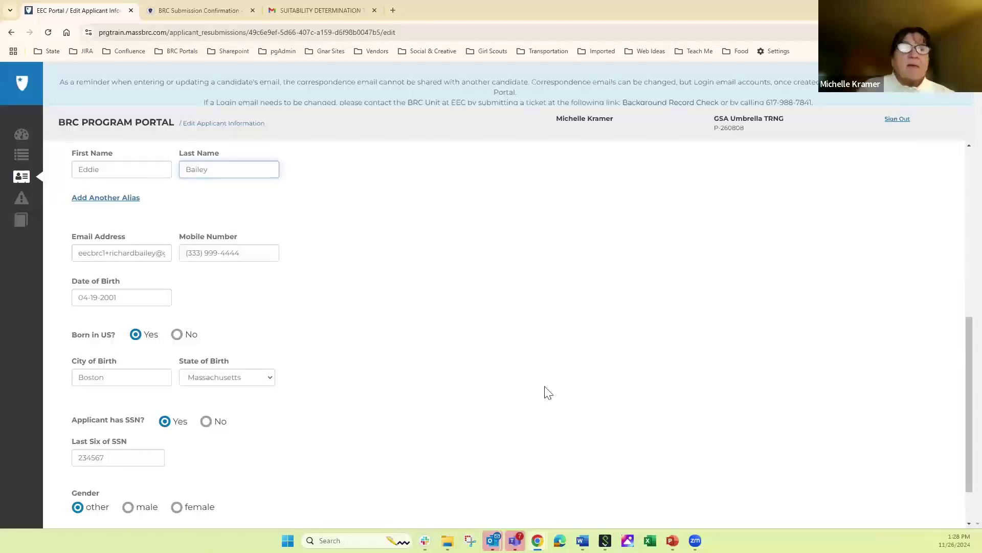
scroll(960, 407, down, 2)
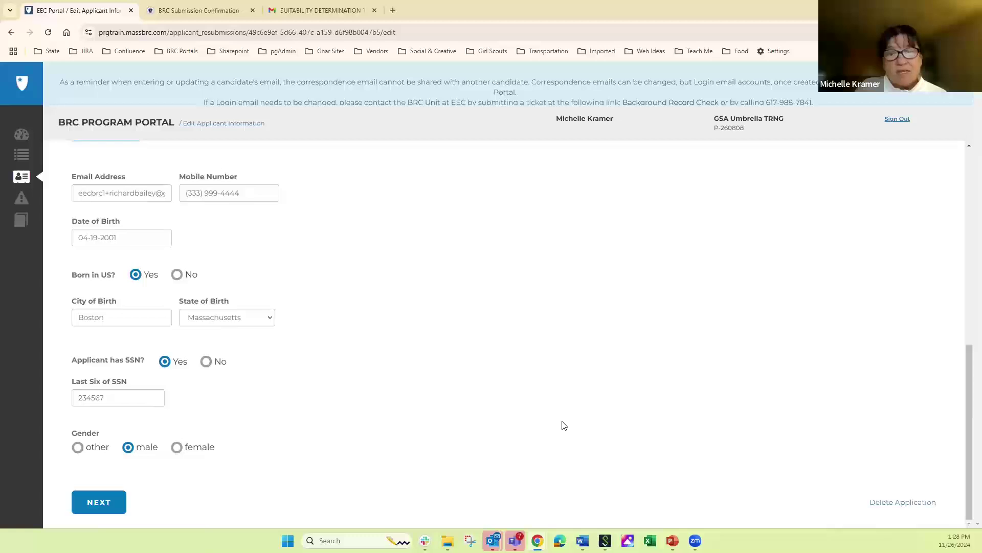
click(99, 503)
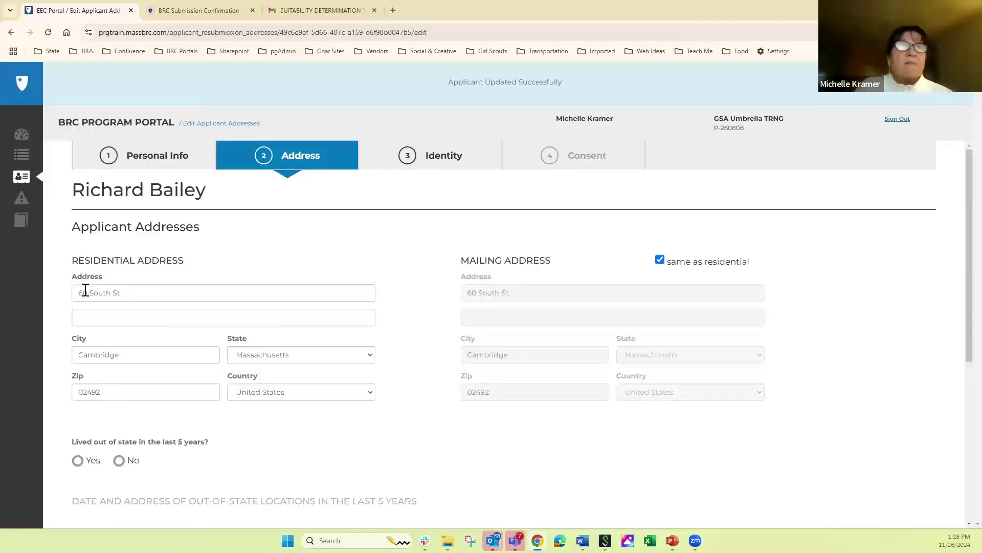
- Change the residential street suffix to Road and answer Yes to living out of state
click(132, 292)
key(BackSpace)
key(BackSpace)
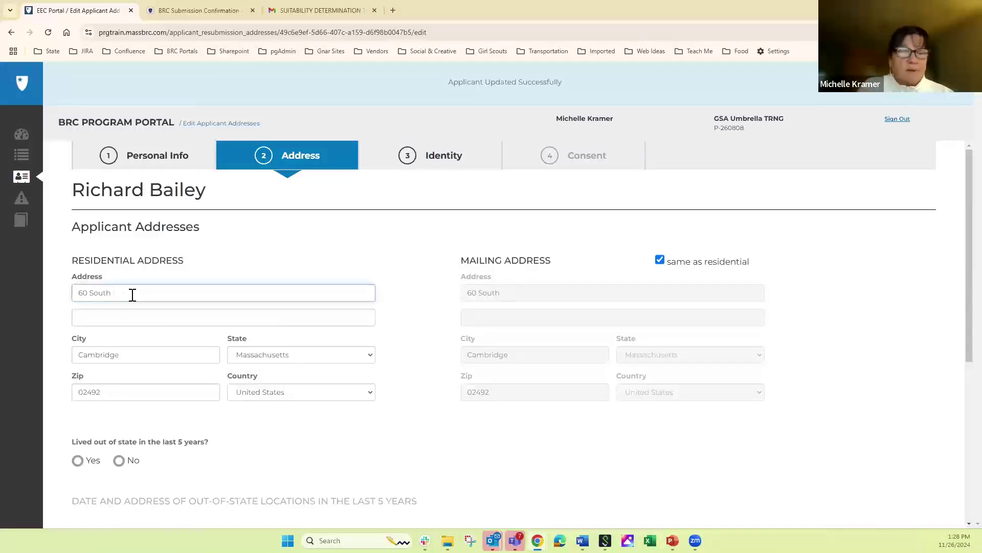
text(Road)
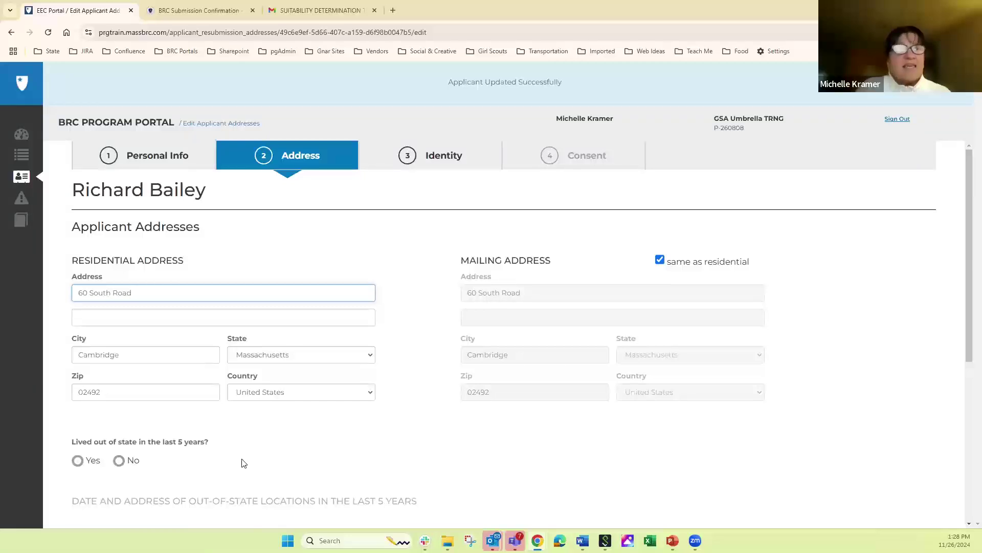
click(78, 461)
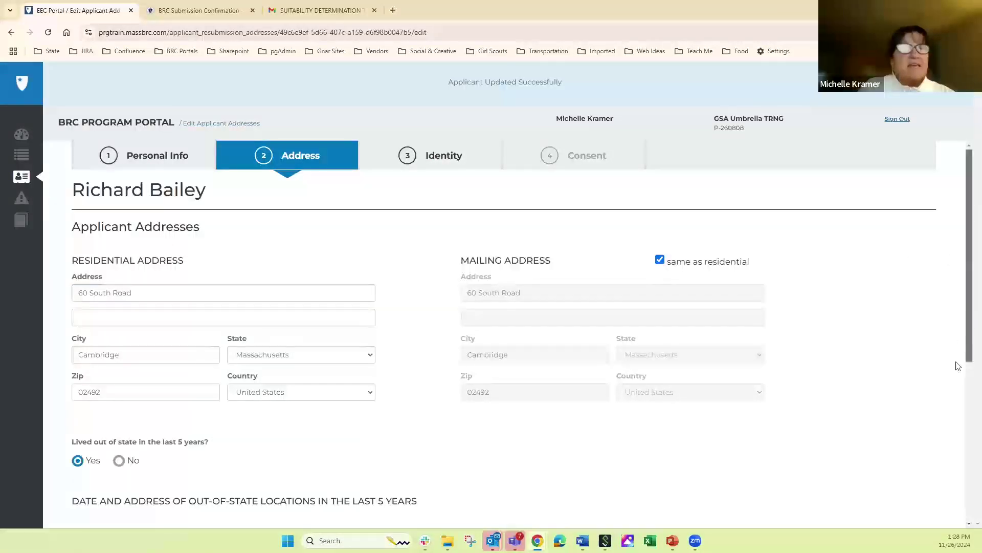
scroll(958, 365, down, 5)
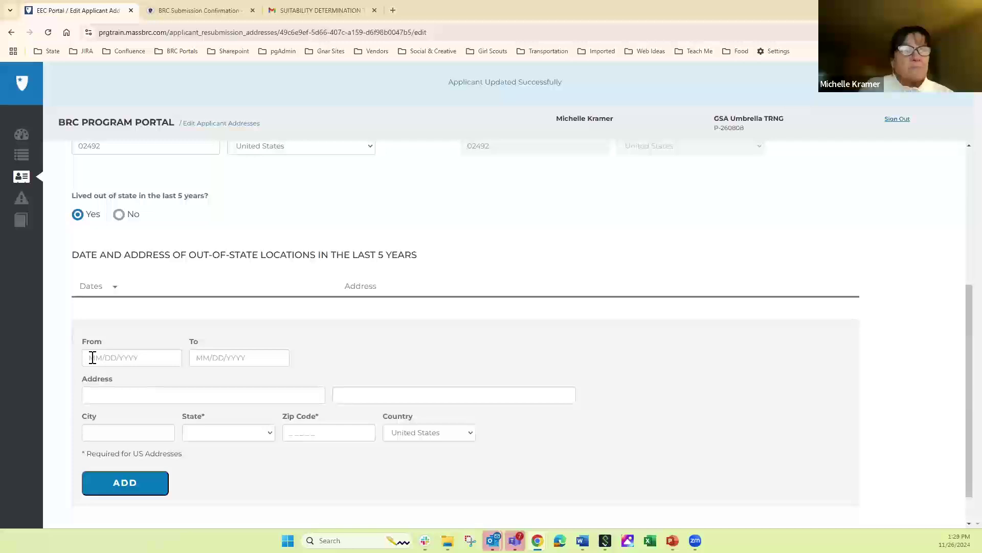
- Set the out-of-state residence dates from 1/1/2024 to 6/1/2024
click(92, 358)
text(1/1/2)
key(ctrl+a)
text(1/1/2024)
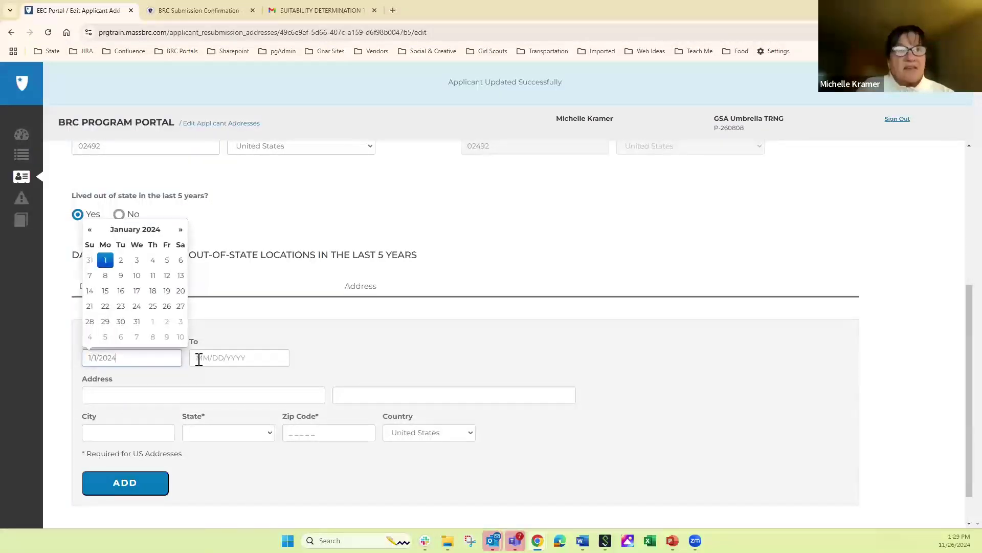
click(198, 360)
text(6/1/2024)
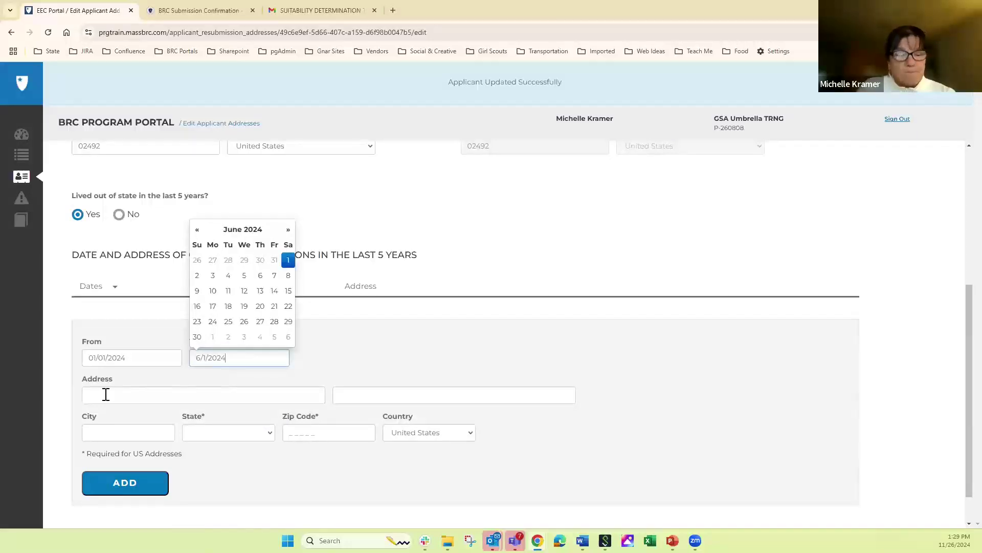
- Enter the out-of-state street, city, New Hampshire state and zip code, and add the address
click(106, 394)
key(Tab)
key(Tab)
text(Nashua)
key(Tab)
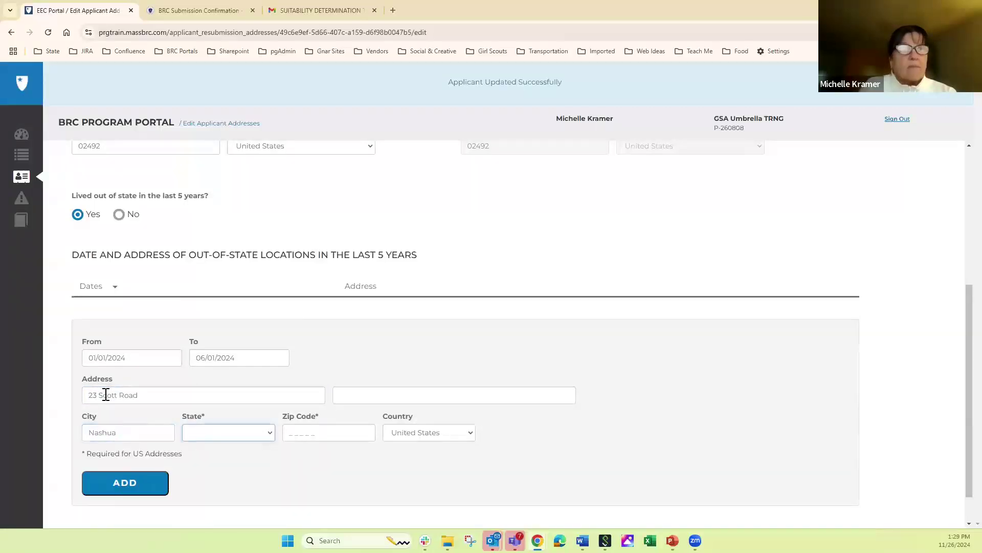
key(n)
key(n)
key(n)
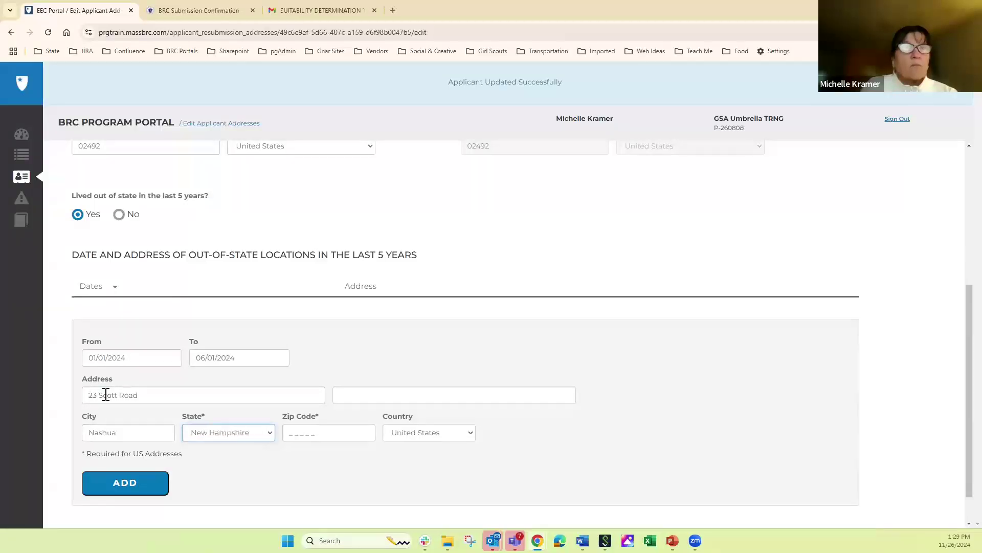
key(Tab)
text(0)
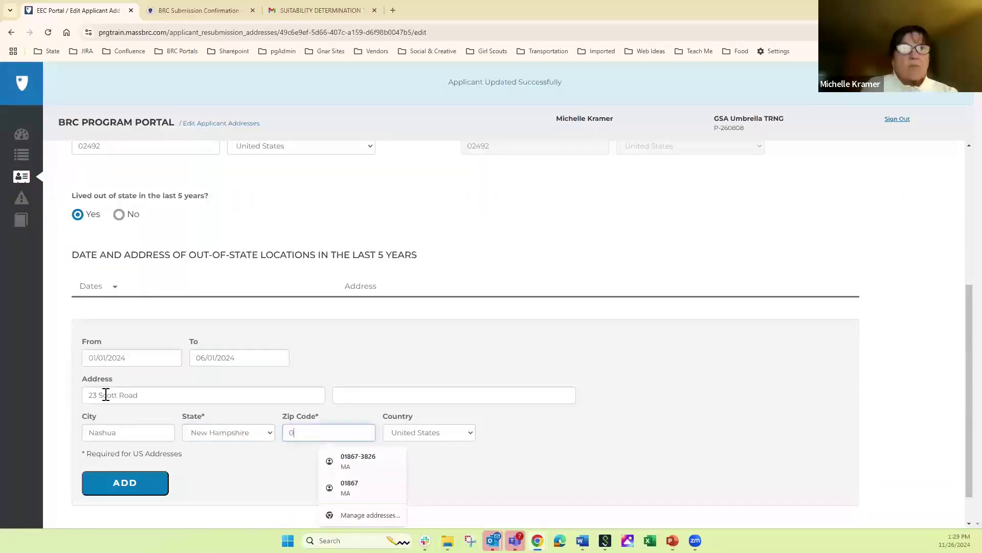
text(3801)
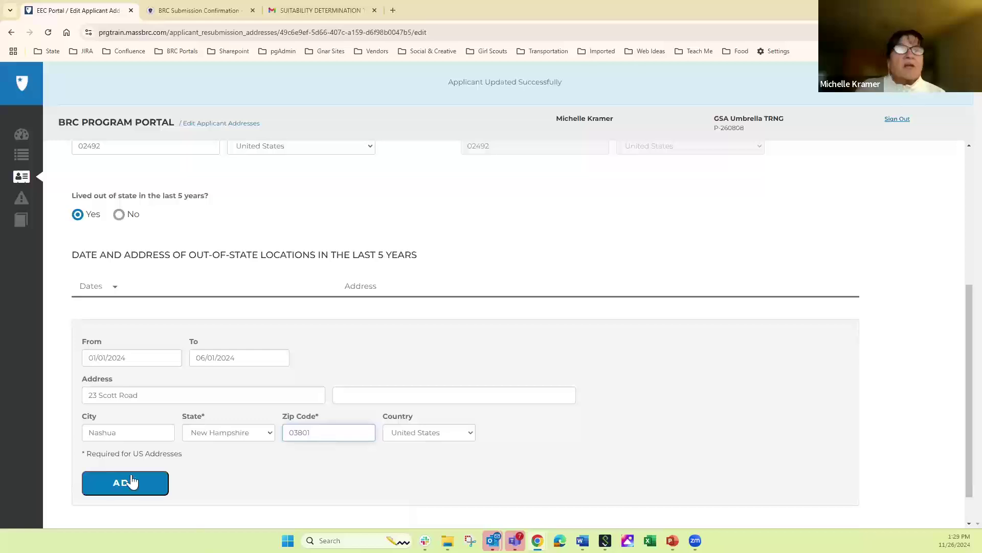
click(123, 487)
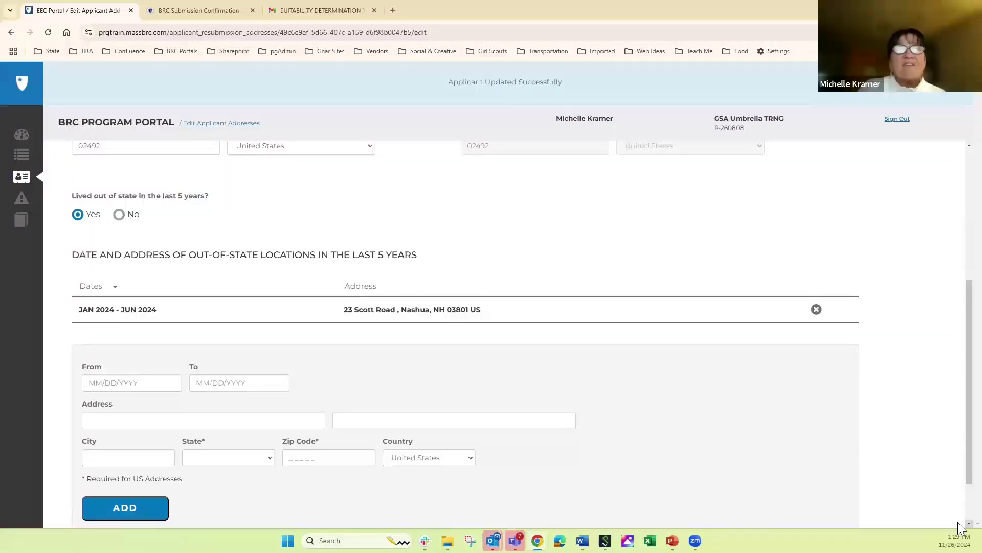
scroll(960, 527, down, 1)
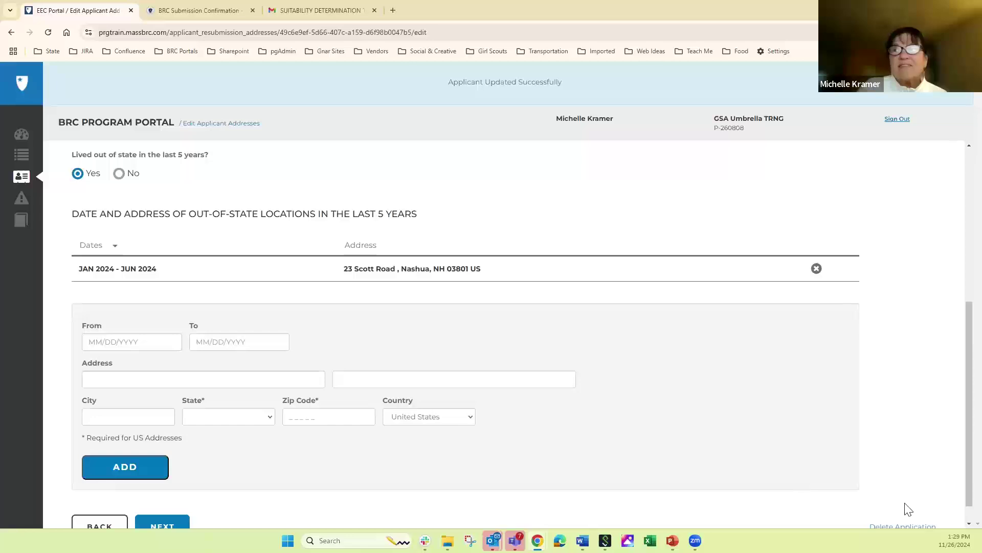
scroll(961, 530, down, 1)
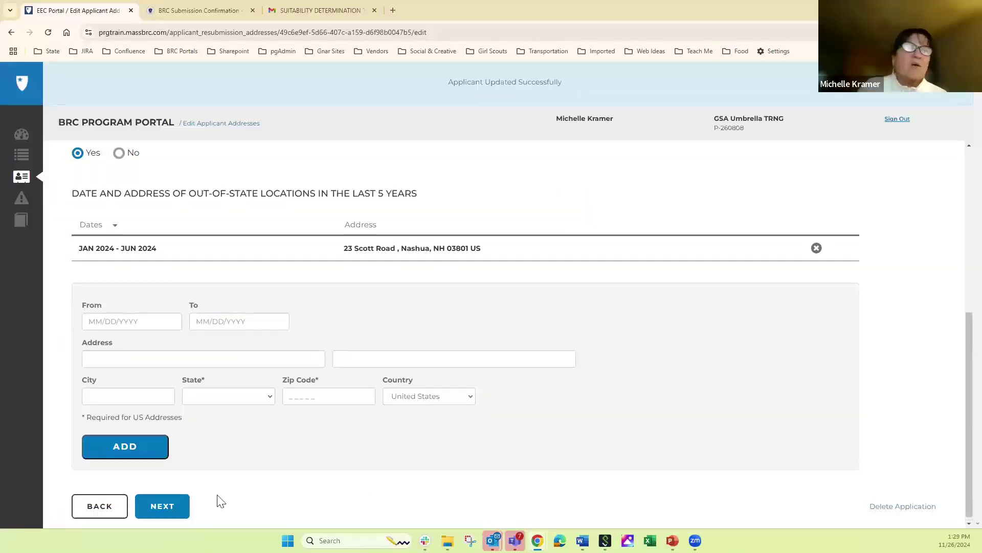
- Save the addresses, review accepted ID forms, and choose Drivers License as the document type
click(158, 507)
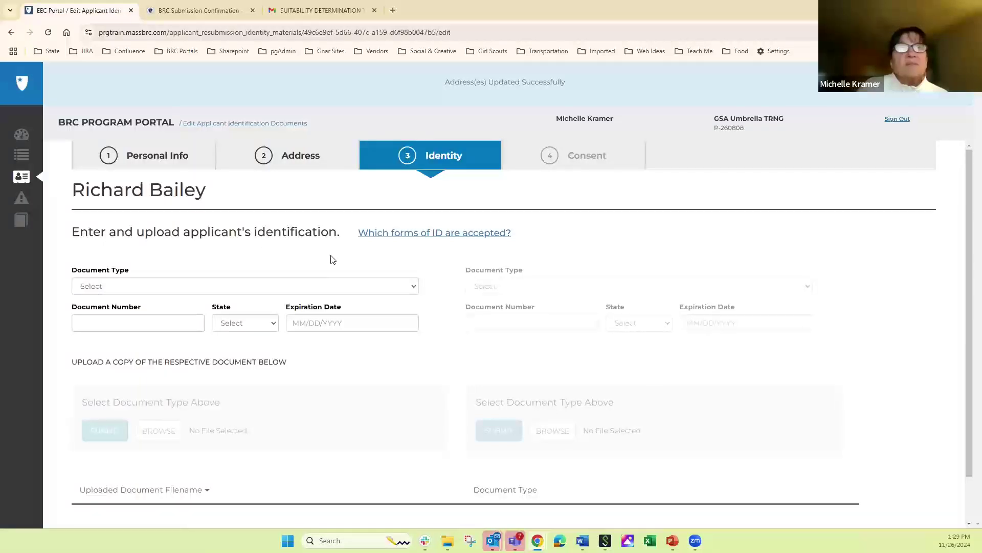
click(424, 236)
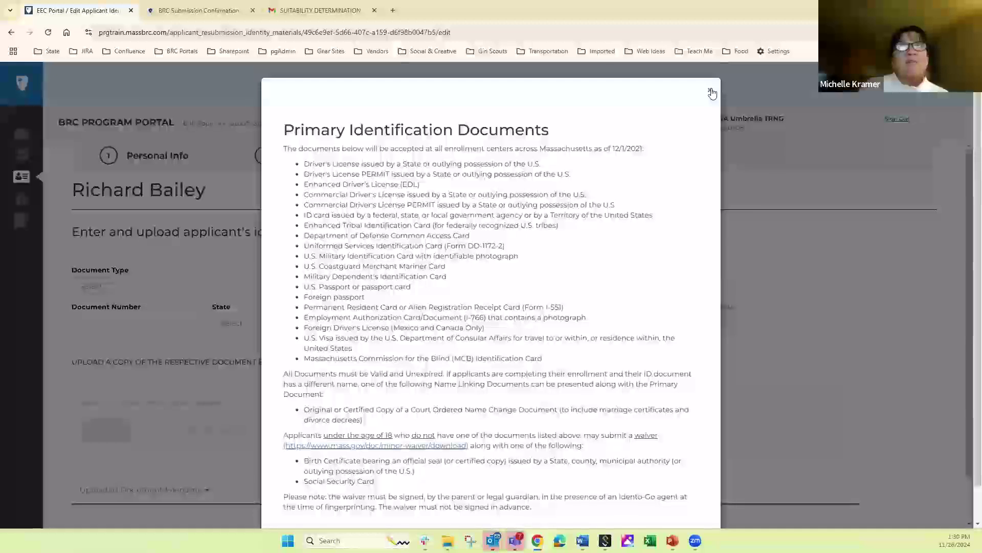
click(188, 287)
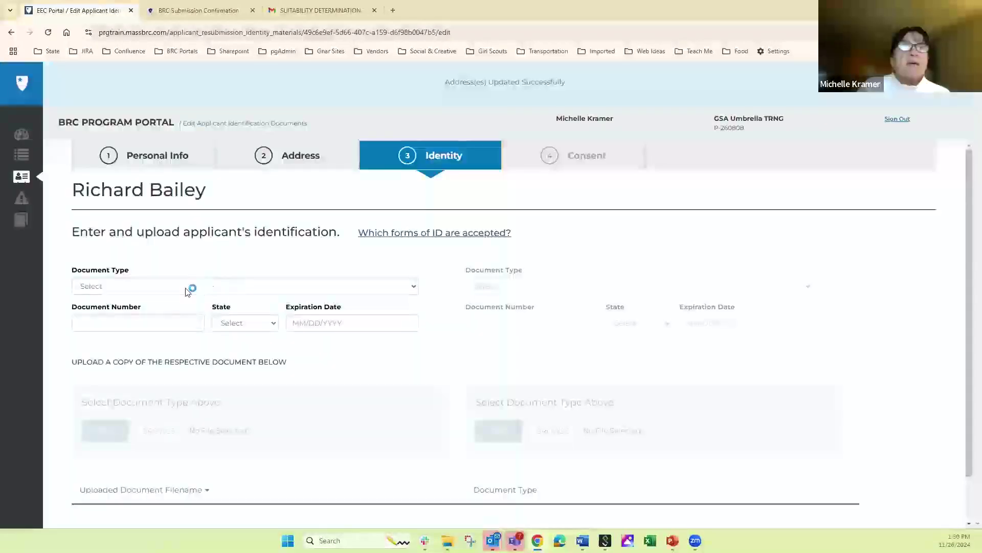
click(189, 287)
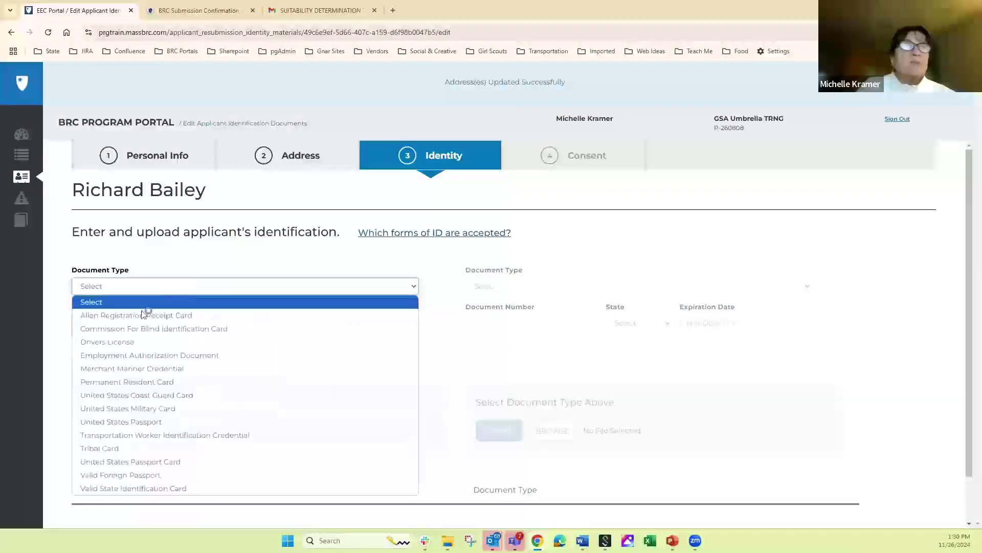
click(98, 342)
- Enter the license number, issuing state Massachusetts, and expiration date February 24, 2027
click(86, 323)
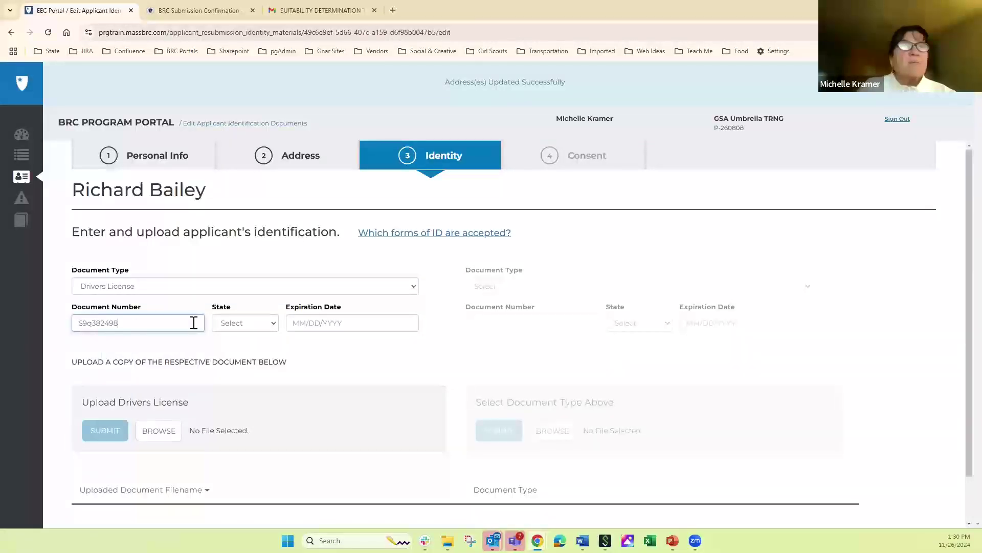
click(228, 323)
key(m)
key(Down)
key(Down)
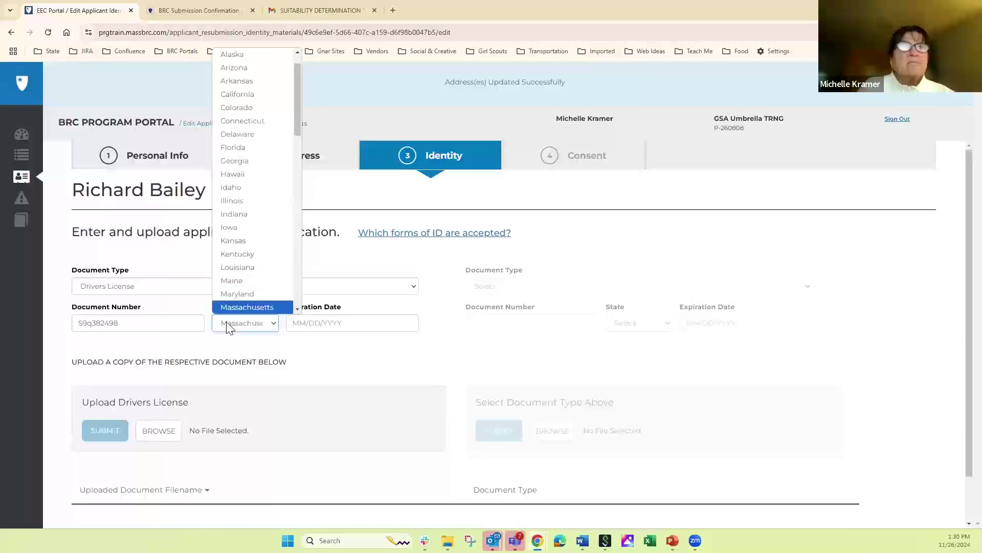
click(331, 323)
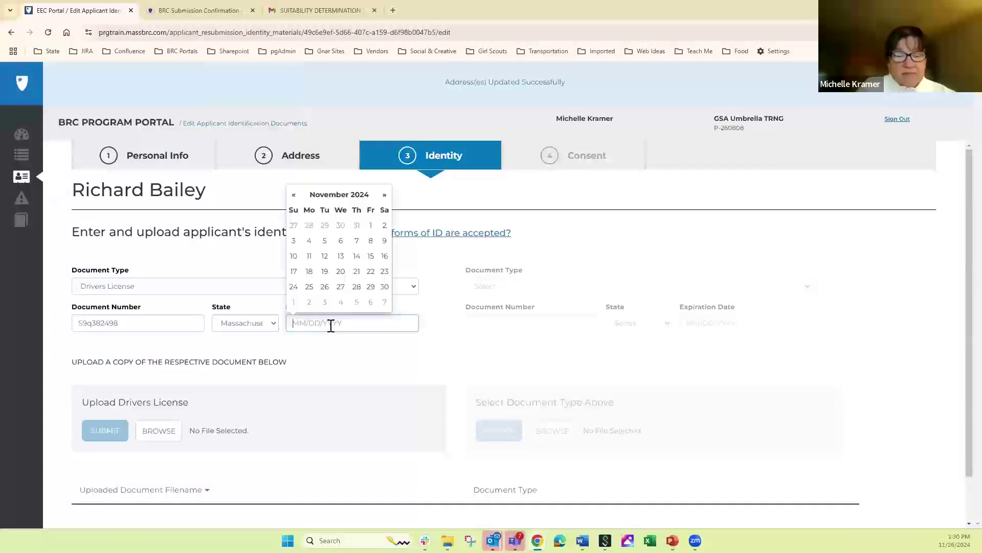
text(2/24/20)
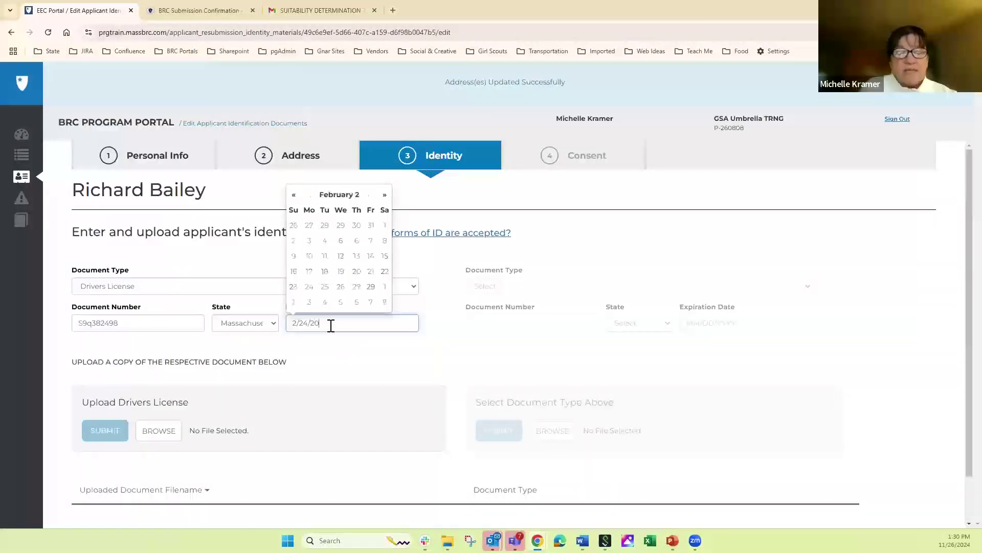
text(27)
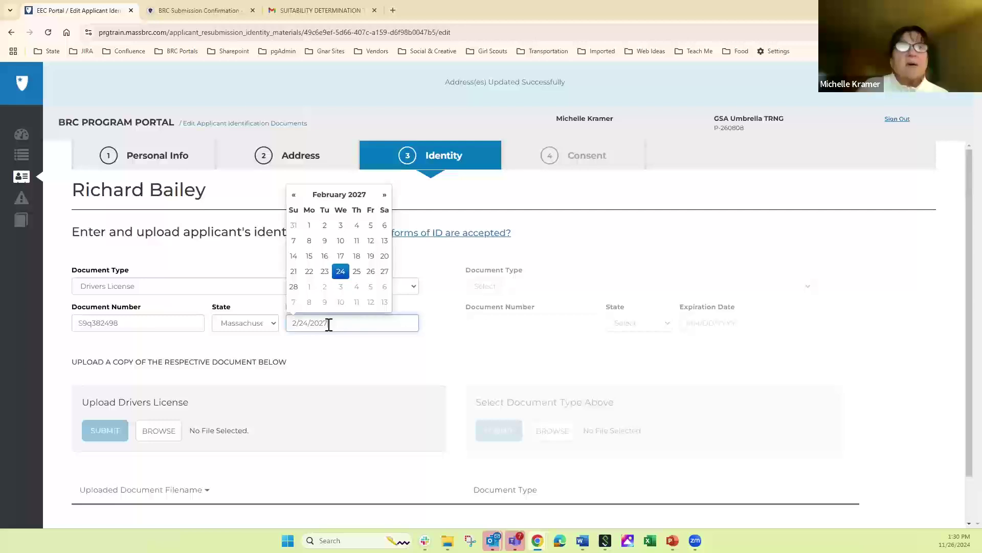
click(205, 412)
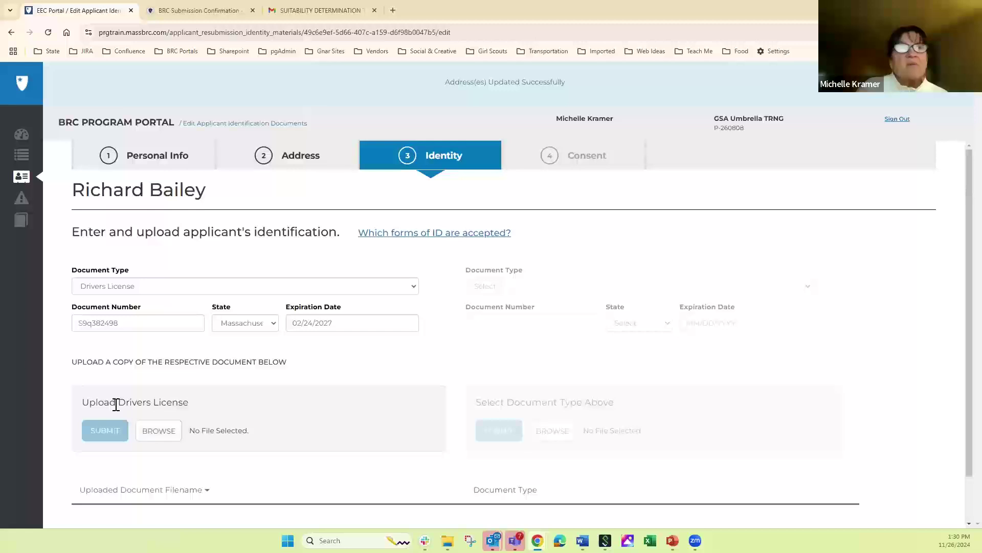
- Upload Drivers License.JPG as the applicant's Drivers License document
click(164, 433)
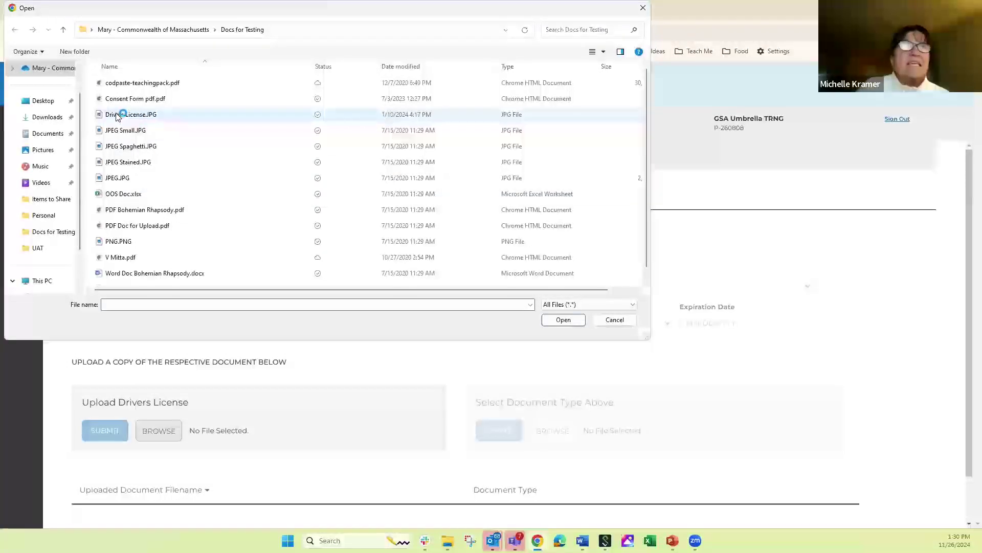
click(269, 159)
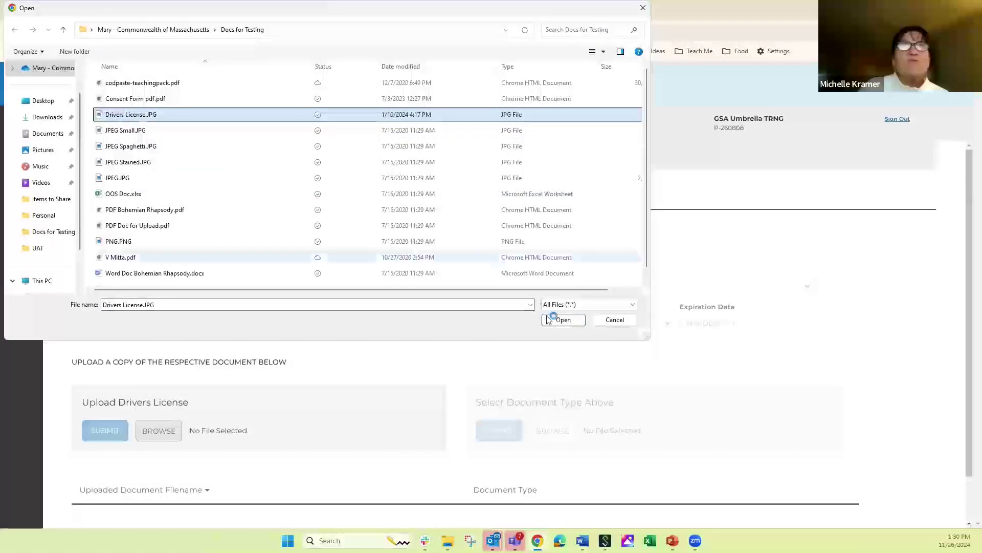
click(563, 320)
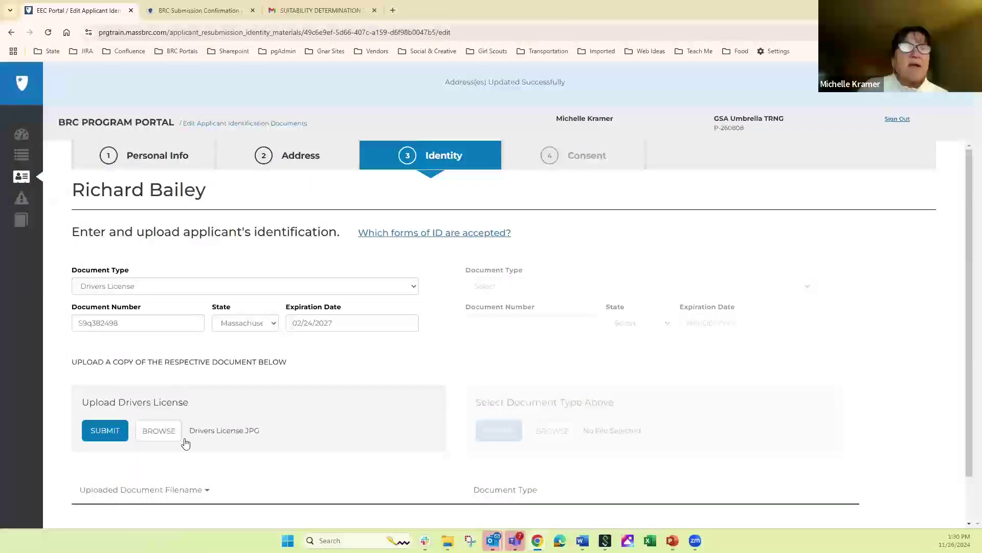
click(105, 431)
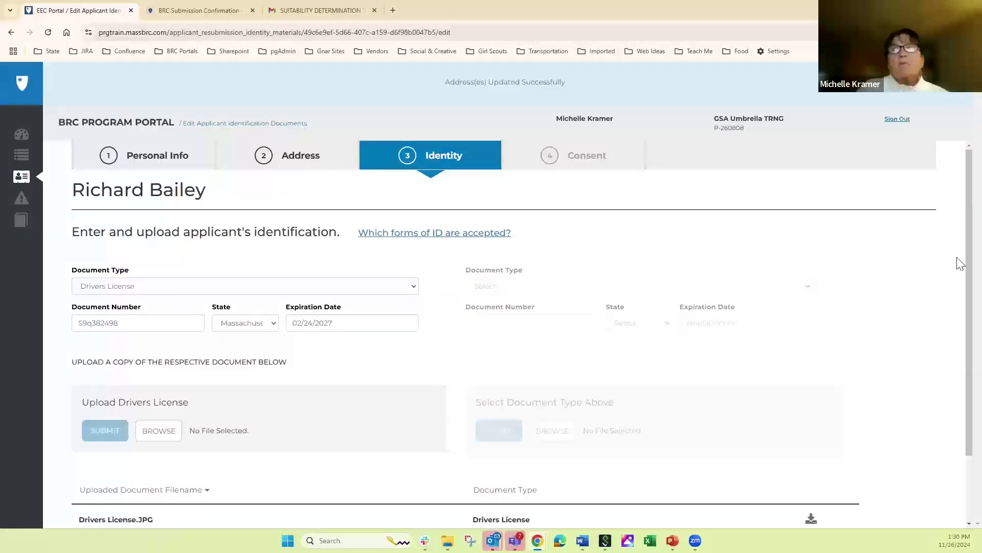
scroll(960, 327, down, 3)
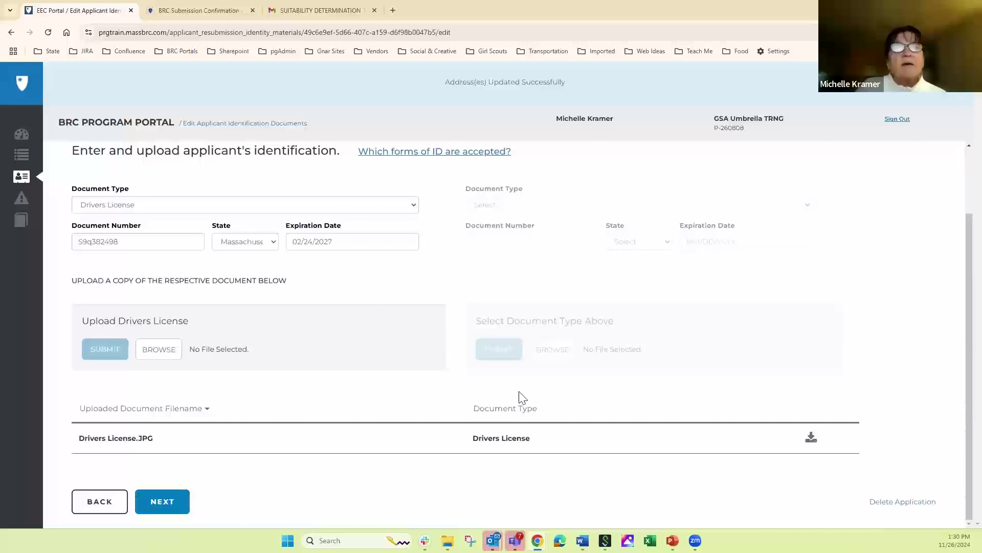
- Continue to the Consent step and upload Consent Form pdf.pdf as the consent form
click(163, 503)
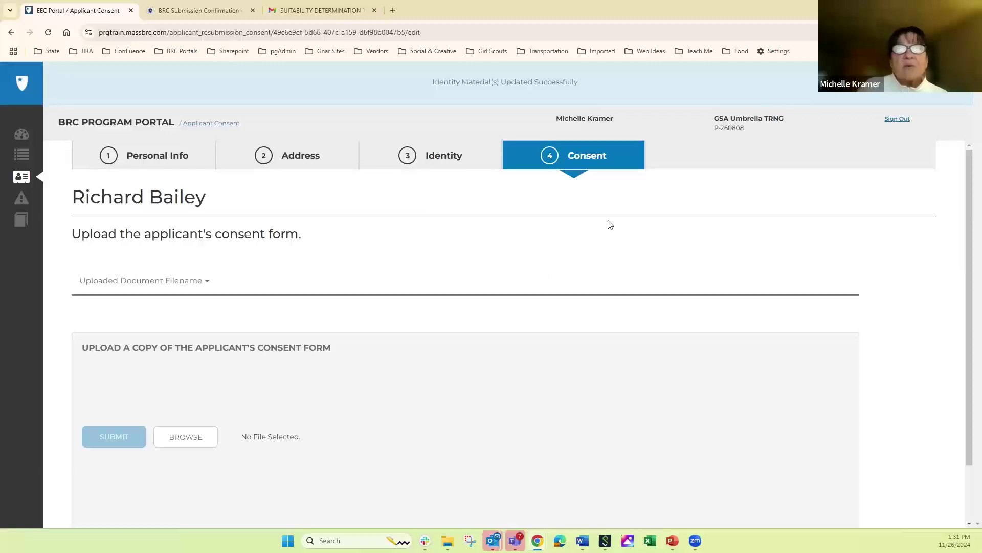
click(182, 439)
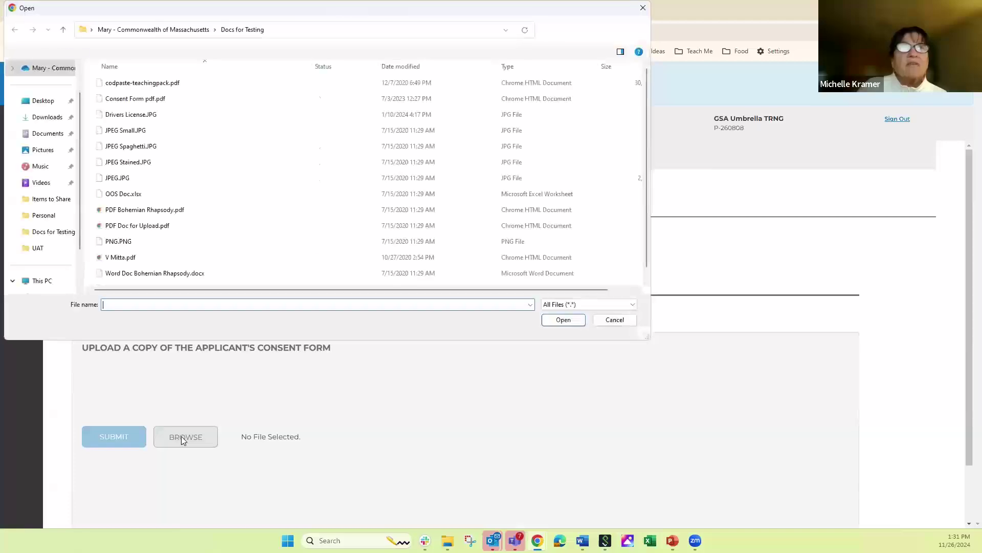
click(148, 99)
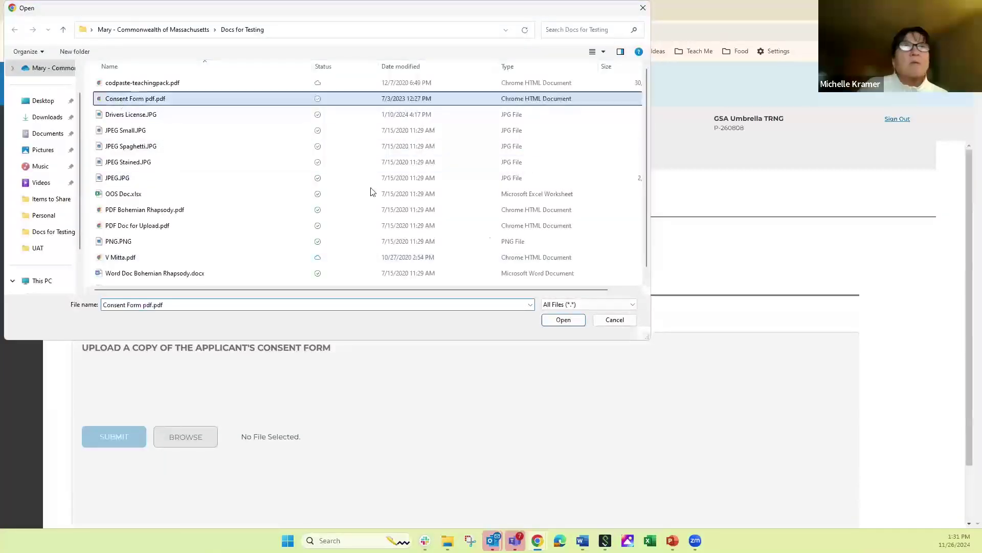
click(563, 320)
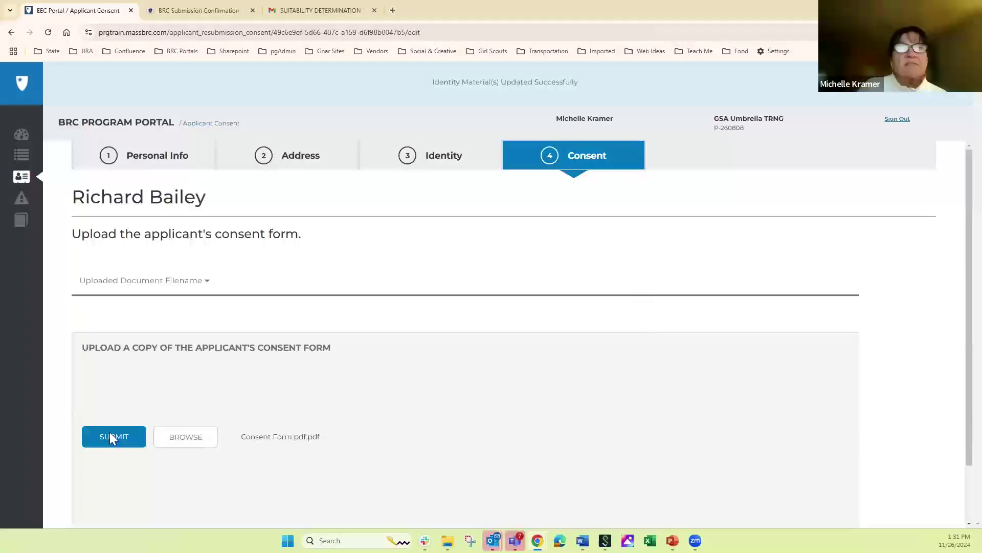
click(110, 433)
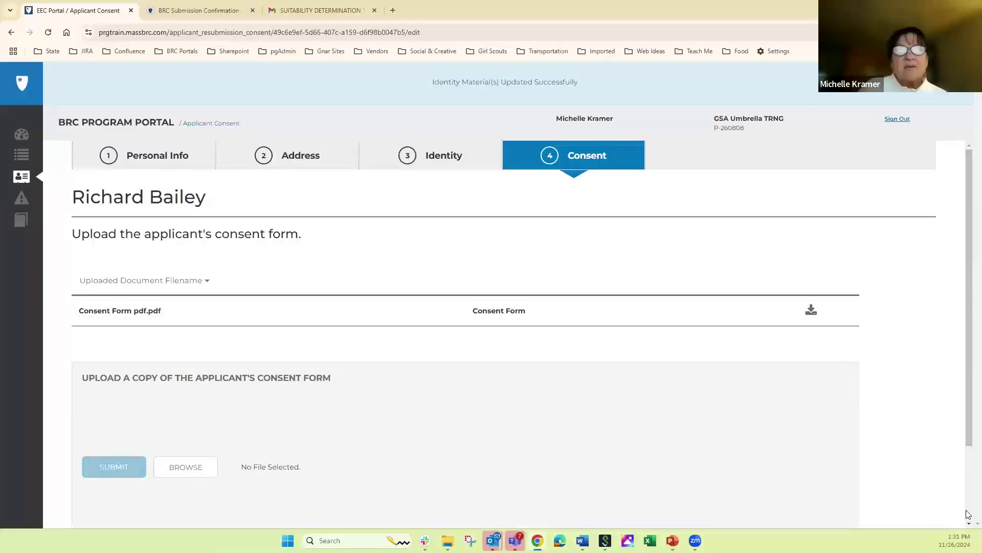
scroll(967, 513, down, 1)
scroll(967, 513, down, 3)
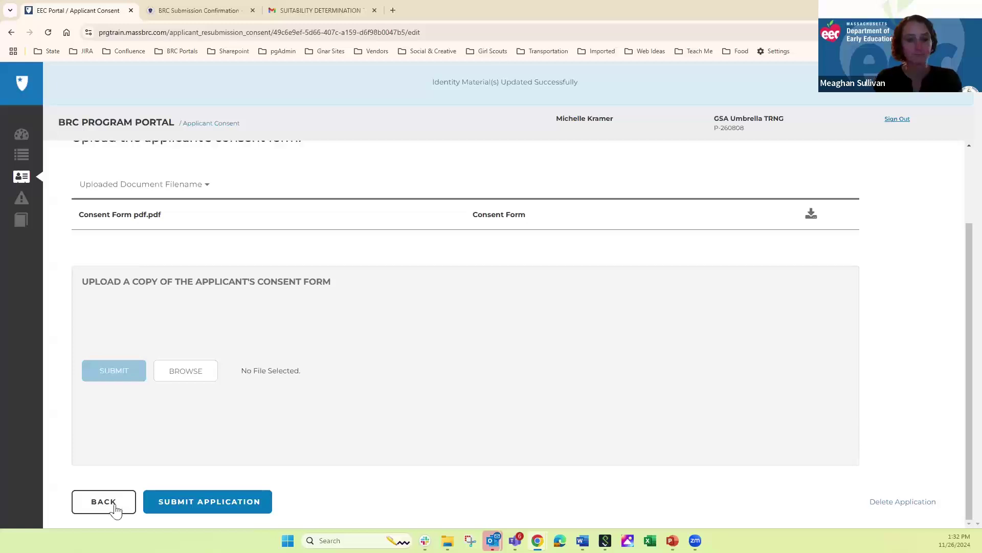
- Submit the completed application and confirm the submission
click(206, 502)
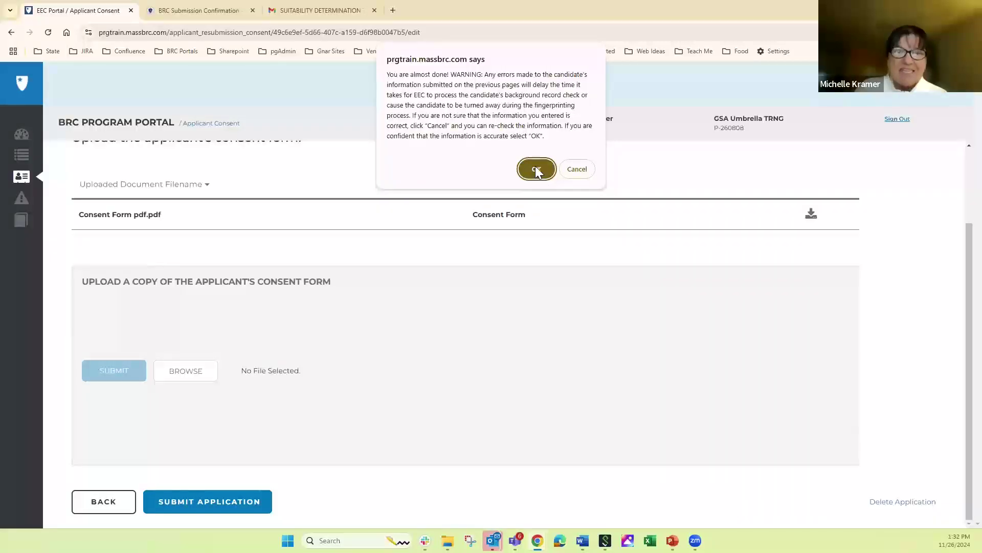
click(536, 169)
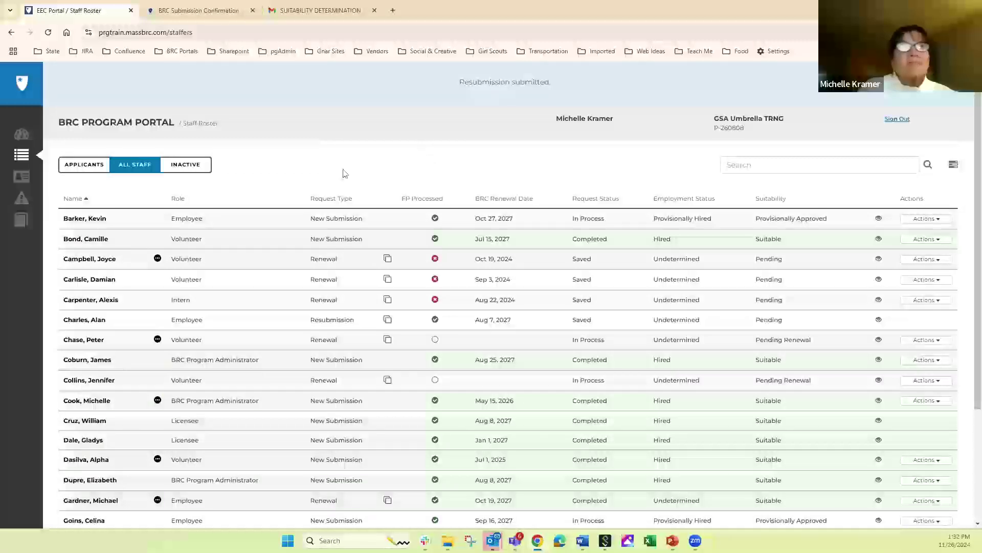
- Open the In Process - Applicants report from the Dashboard and close its filter panel
click(21, 134)
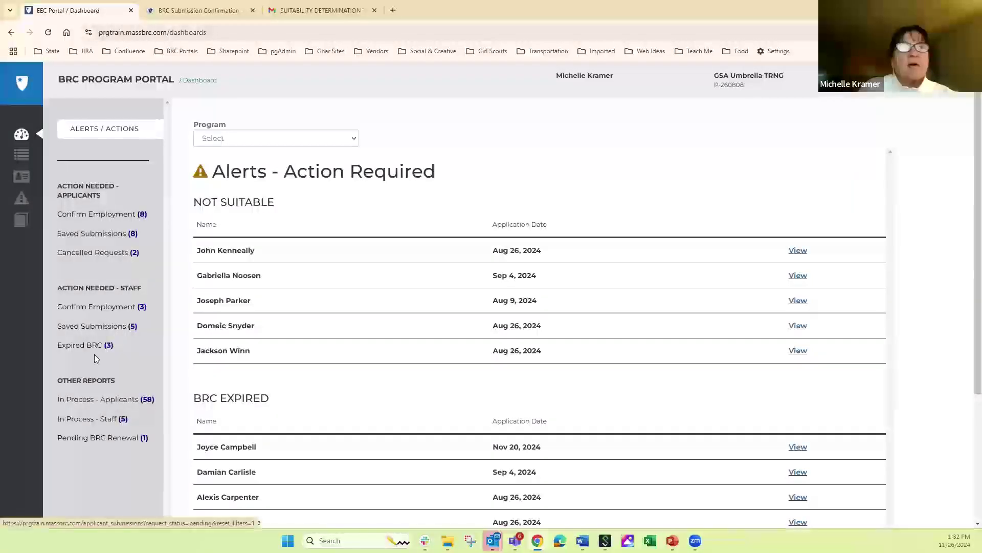
click(104, 402)
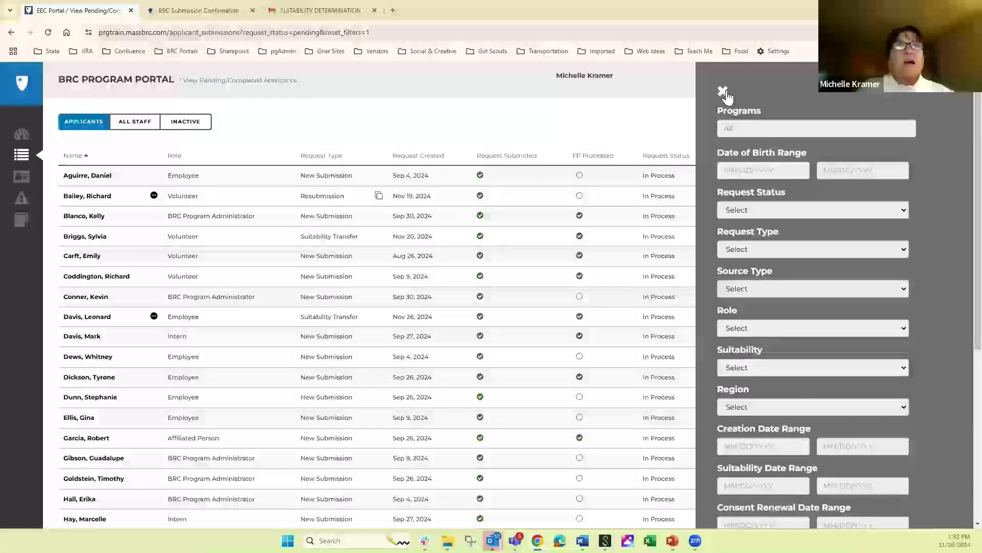
click(723, 92)
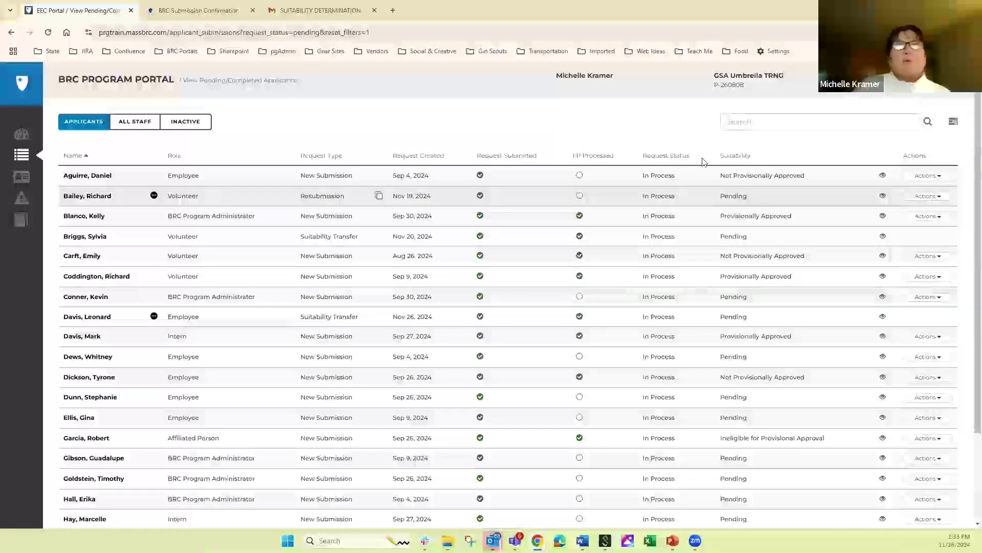
- Search for the staff member by full name and switch the list to All Staff
click(744, 122)
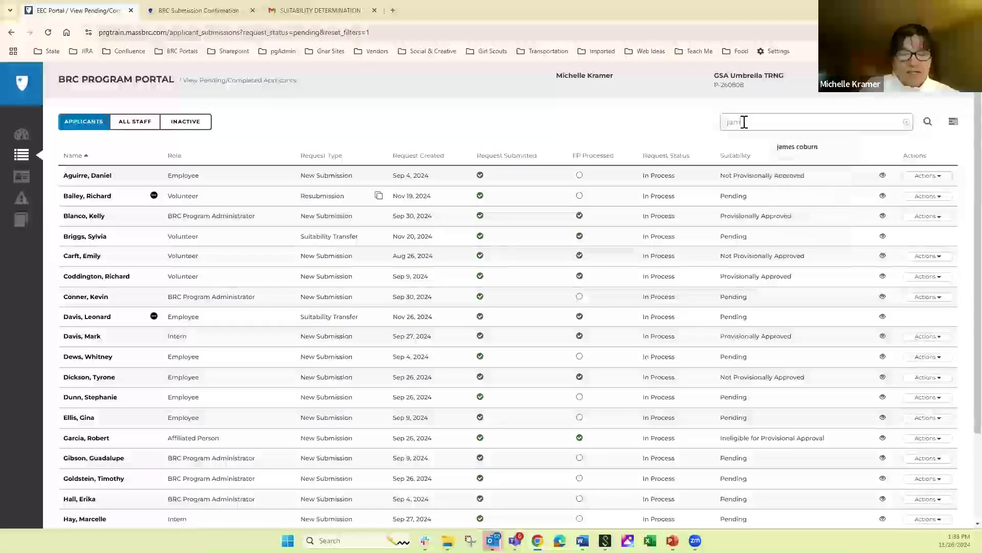
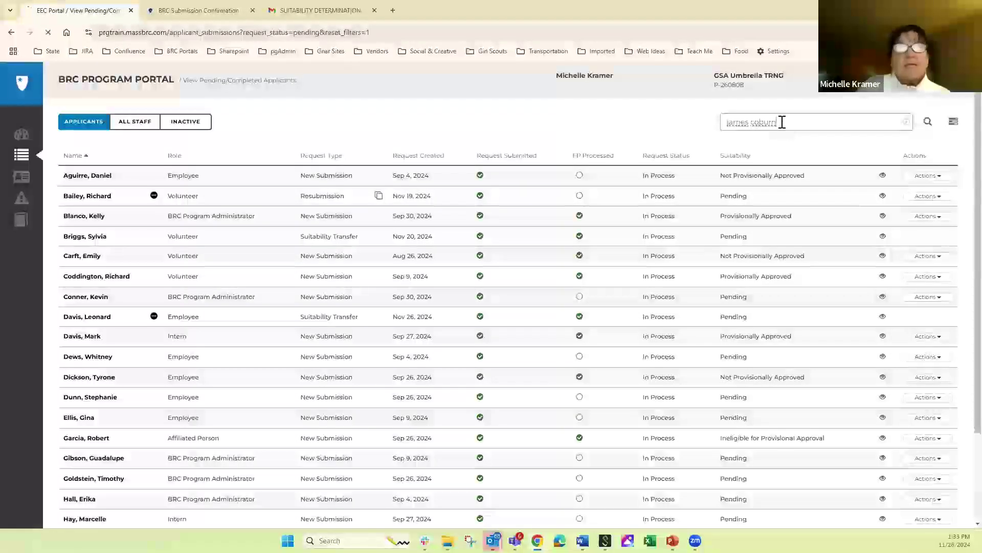
key(Return)
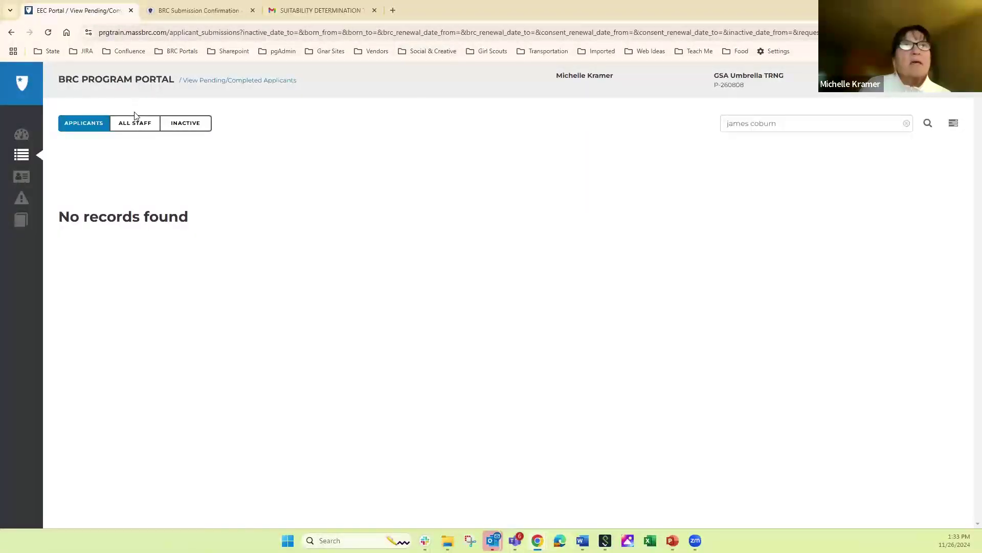
click(140, 128)
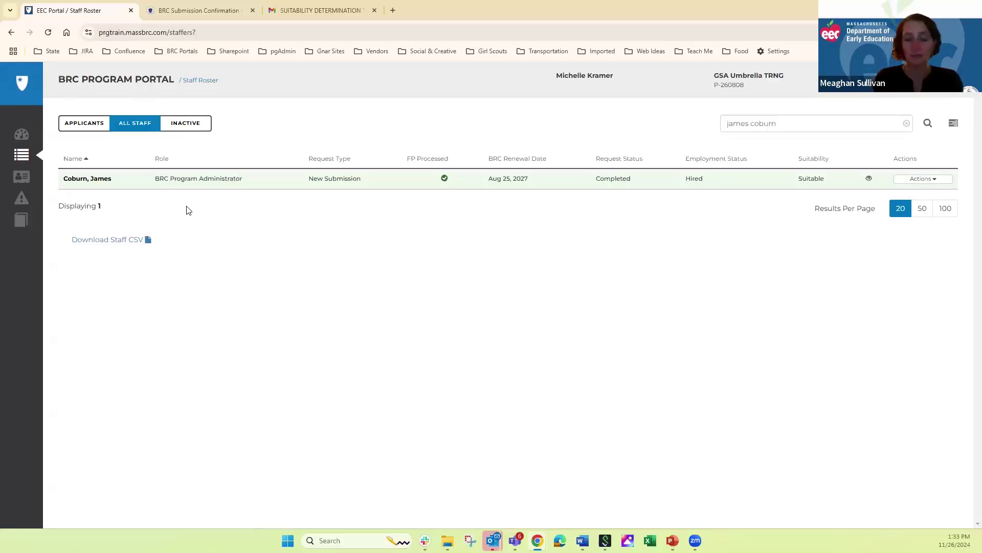
- Open the matching staff member's details page and review status, locations and login info
click(83, 179)
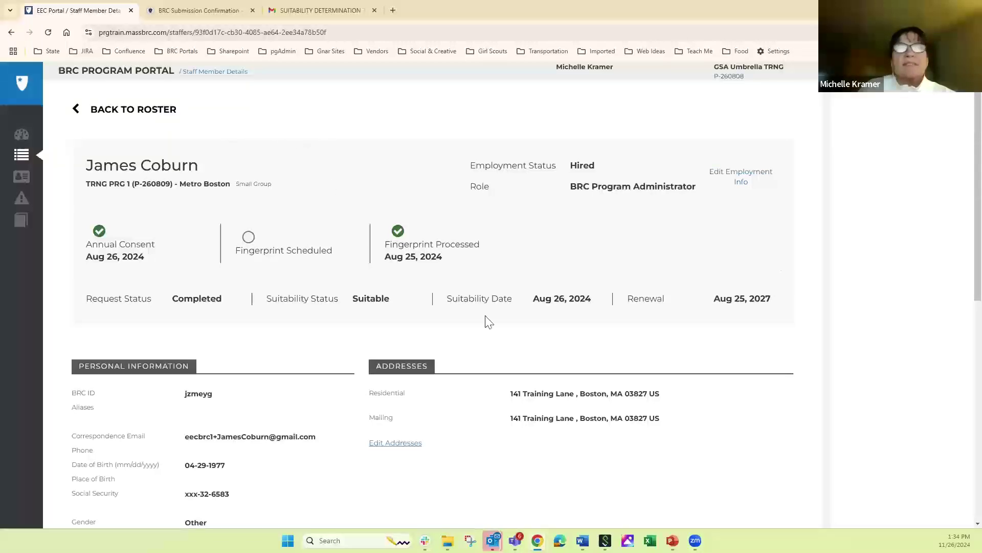
scroll(960, 215, down, 4)
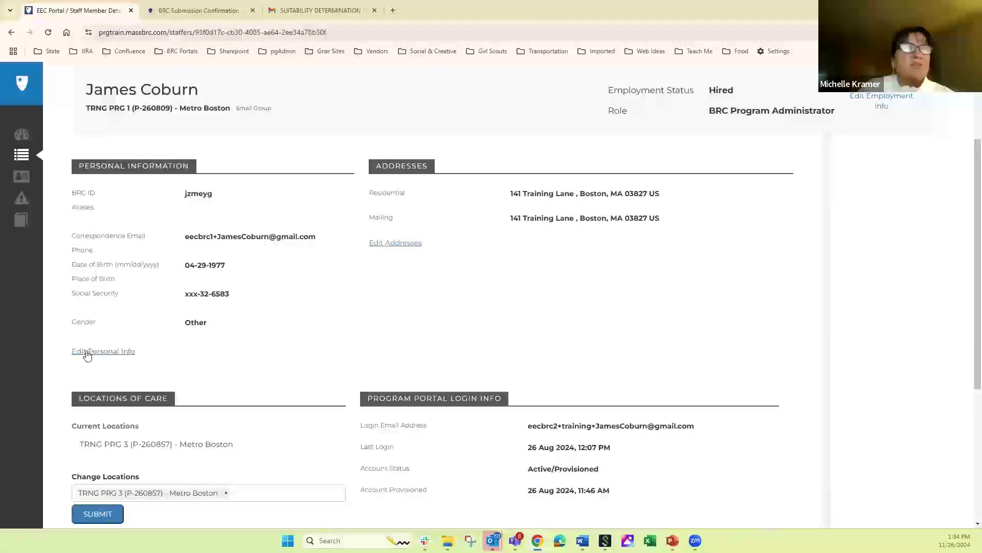
- Initiate a resubmission with Applicant Consent Received ticked, look up the applicant, and choose Resubmit Applicant
click(101, 352)
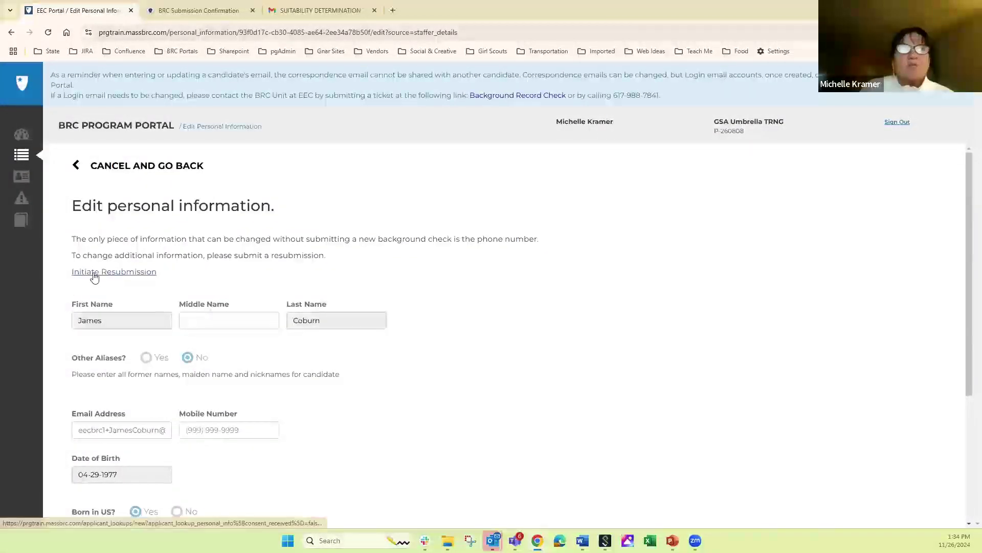
click(112, 272)
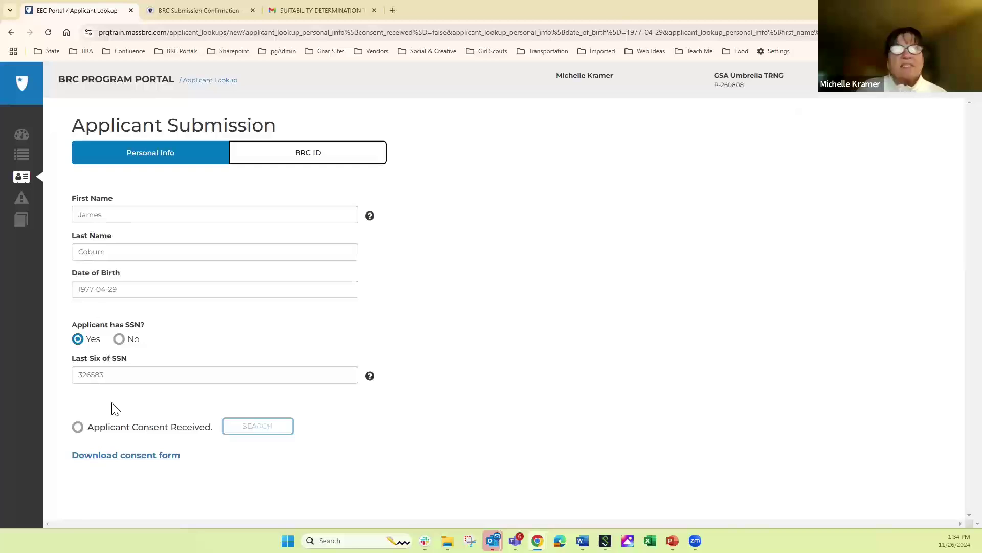
click(79, 428)
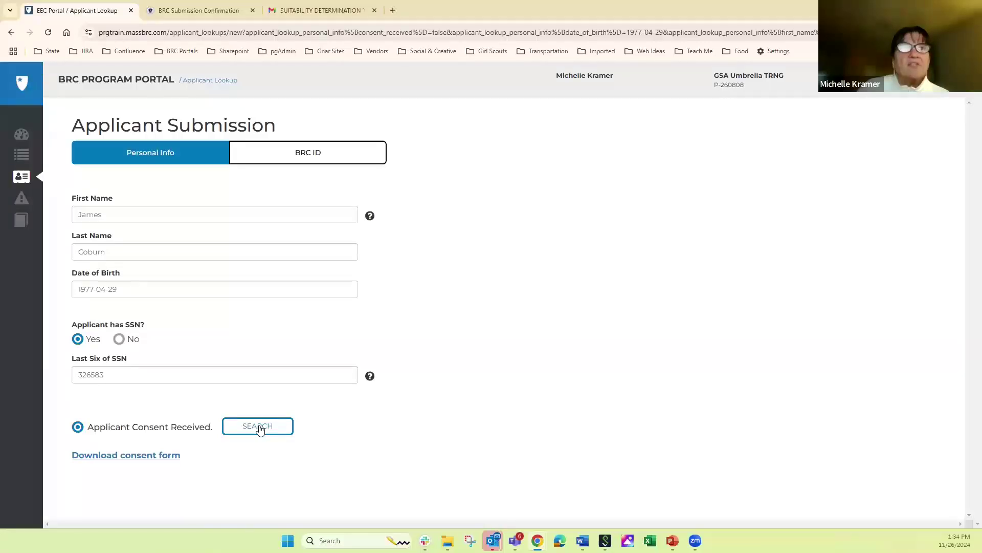
click(259, 427)
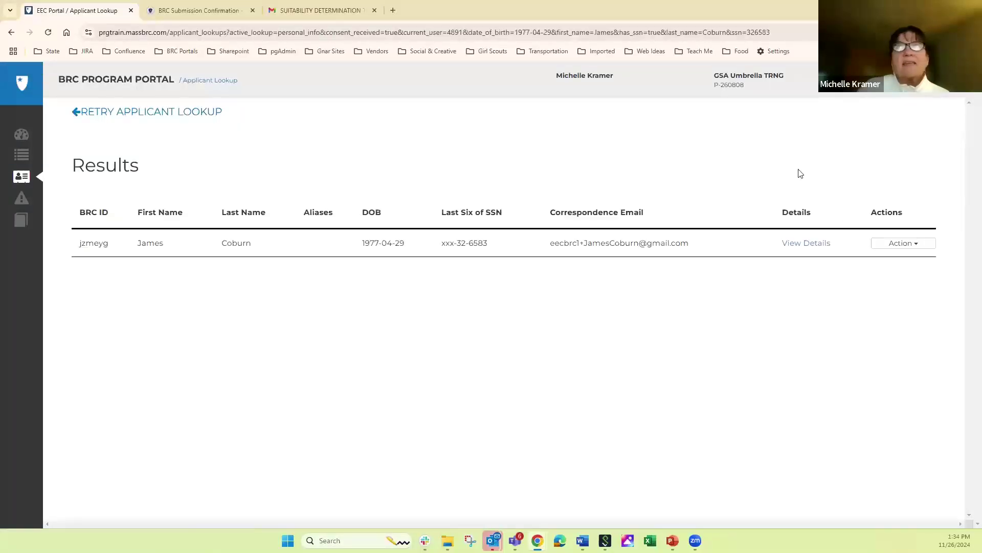
click(900, 246)
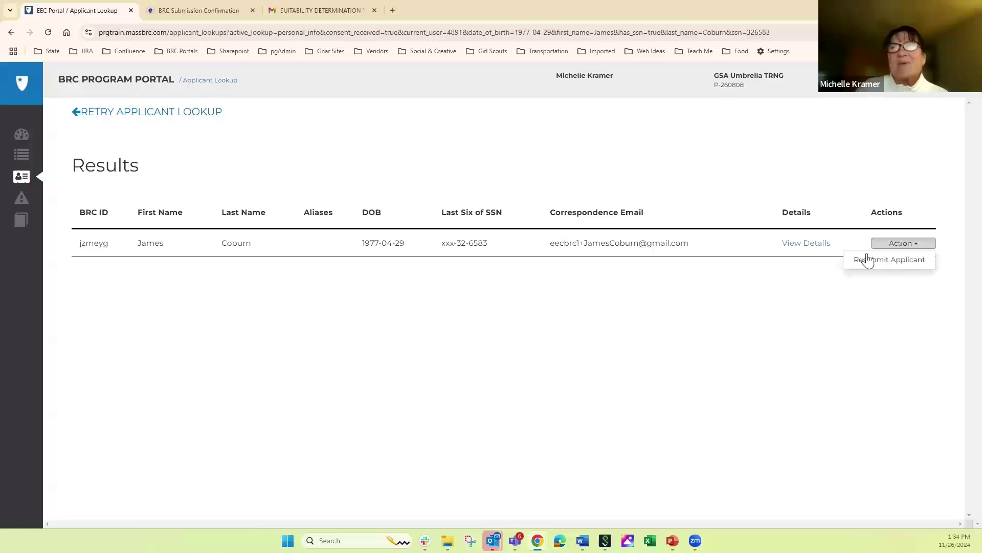
click(862, 262)
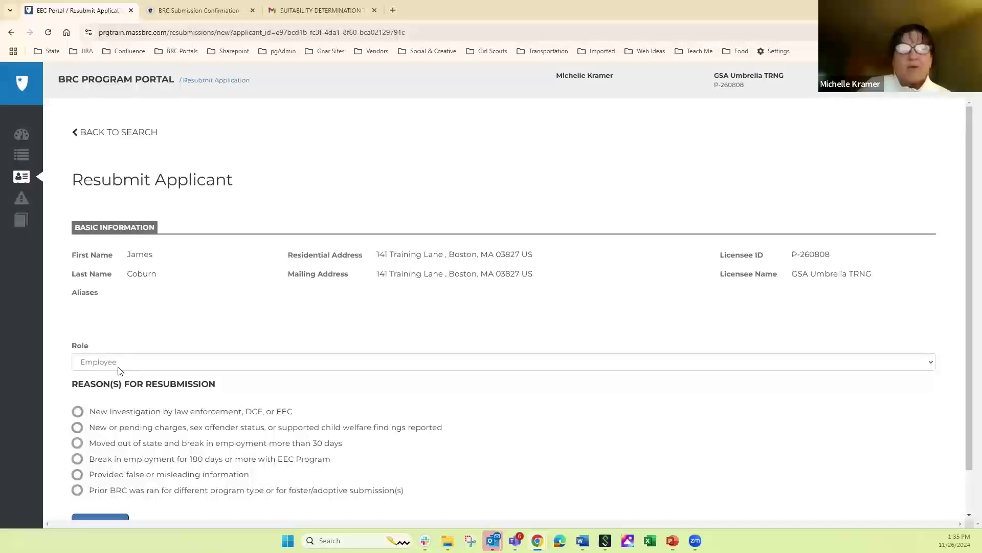
- Keep Employee as the role, give a 180-day employment break as the reason, and submit the resubmission
click(117, 366)
click(118, 366)
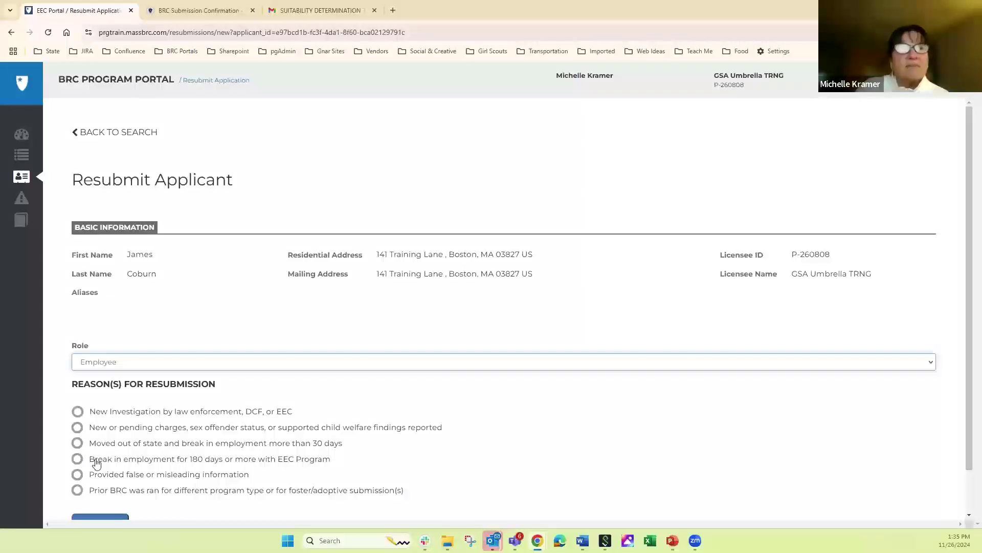
click(79, 460)
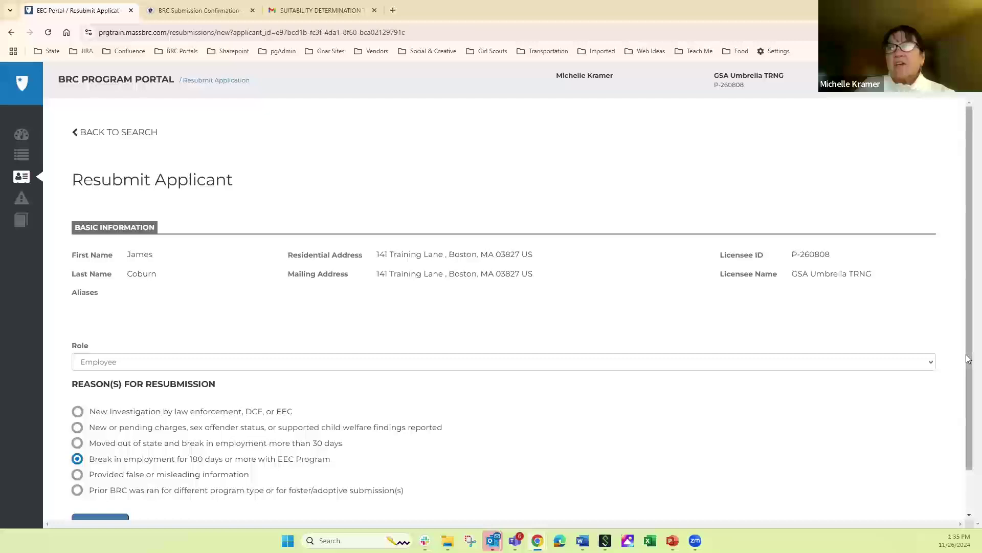
scroll(966, 354, down, 1)
click(101, 476)
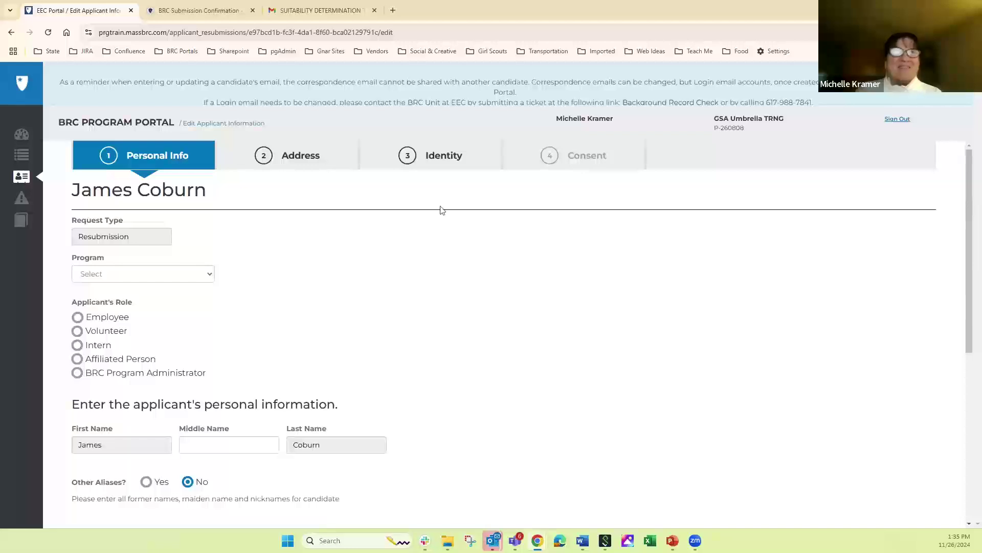
- Assign the applicant to program TRNG PRG 2 with the Volunteer role, then return to the dashboard
click(106, 276)
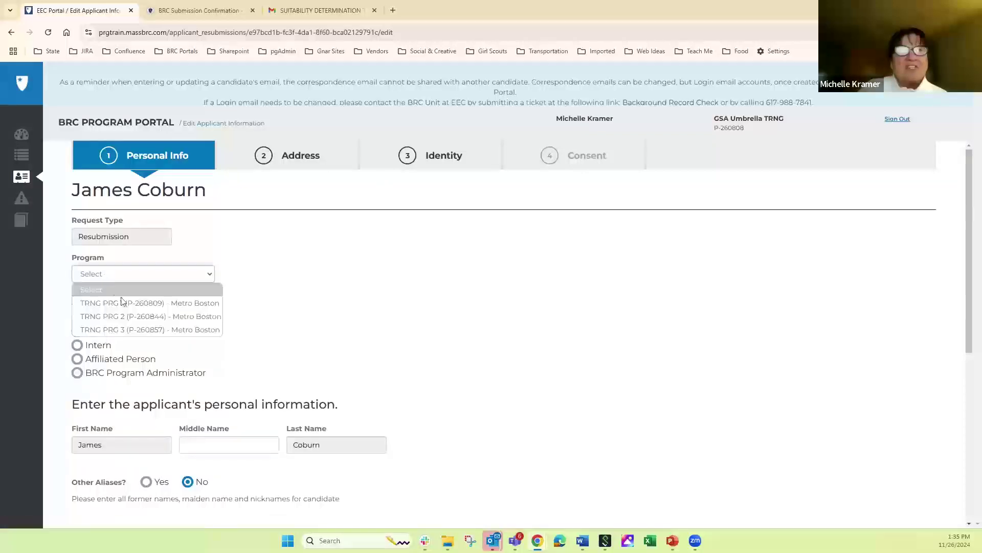
click(125, 317)
click(77, 331)
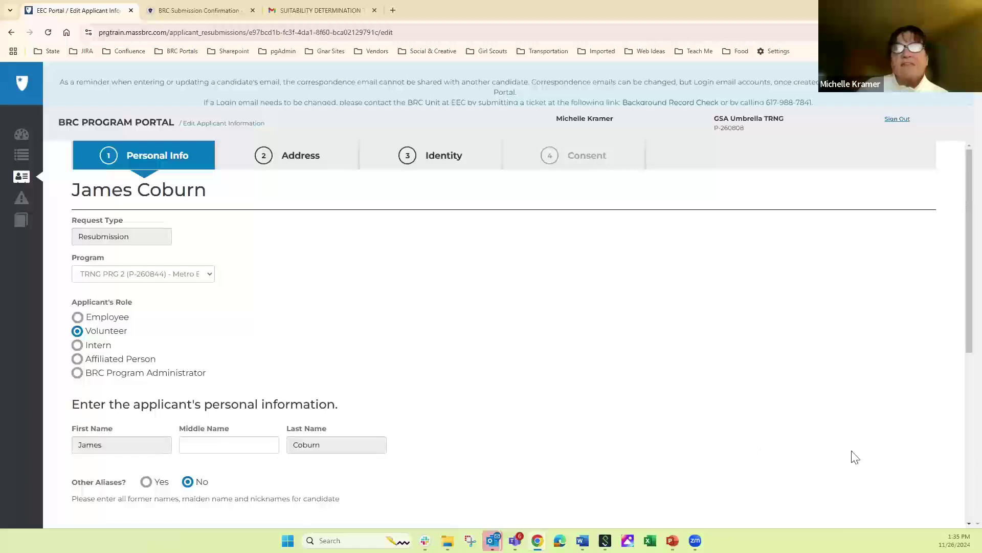
click(21, 134)
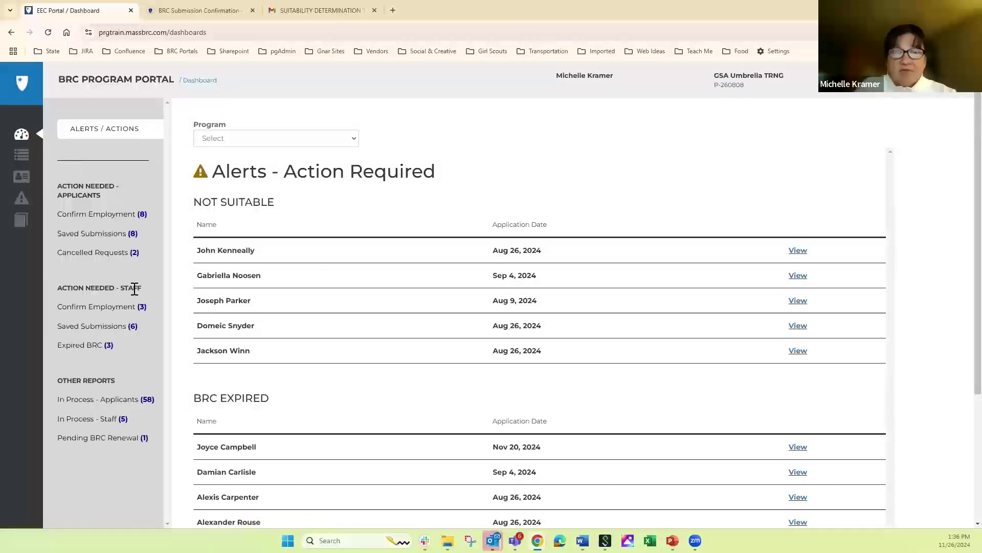
- Show the staff roster filtered to the 3 staff with expired BRCs
click(91, 349)
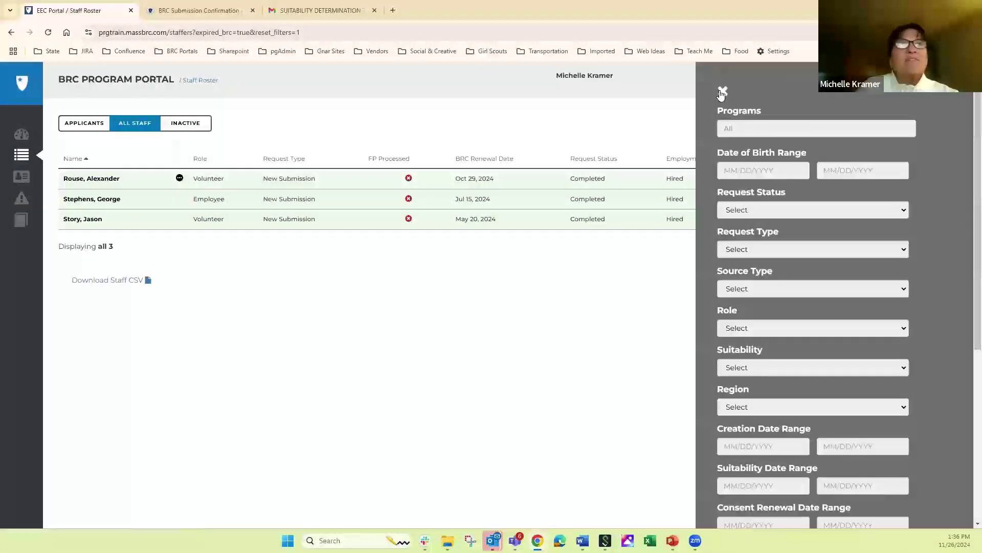
- End employment for the Employee on the expired-BRC roster, leaving two volunteers listed
click(722, 92)
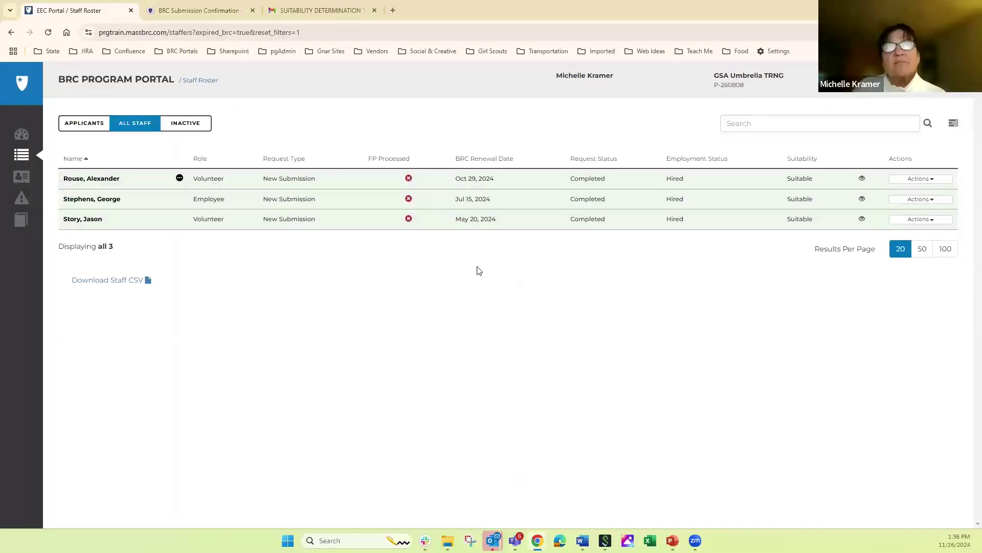
click(906, 201)
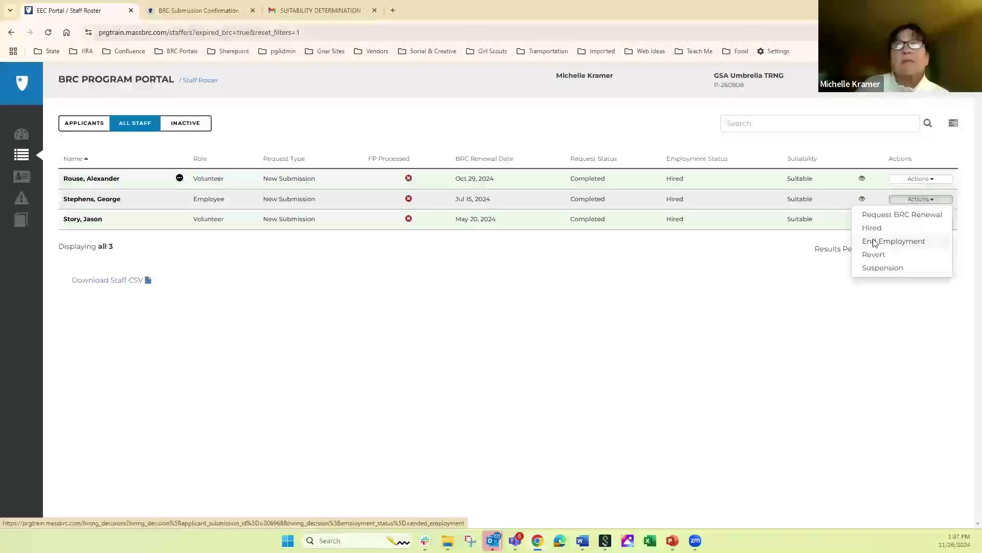
click(874, 241)
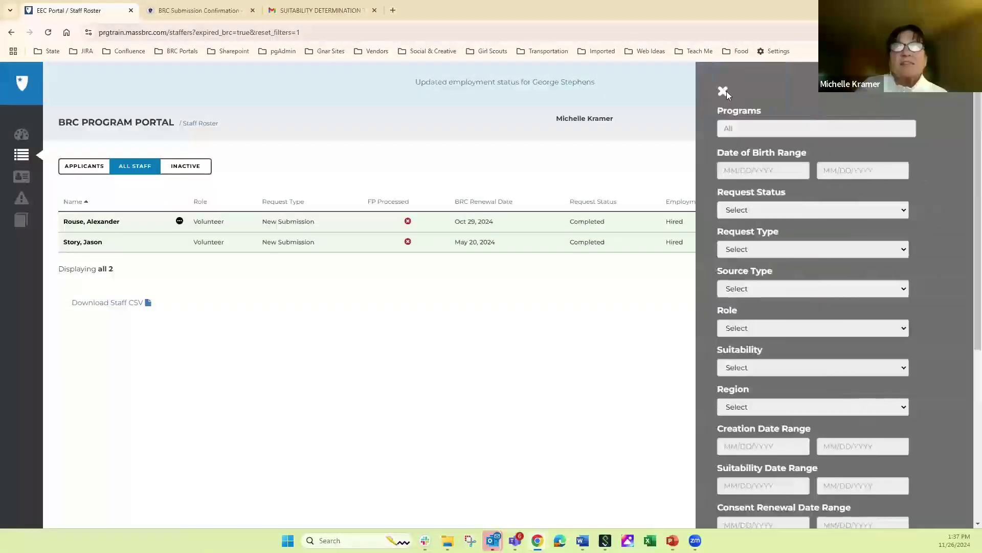
click(723, 91)
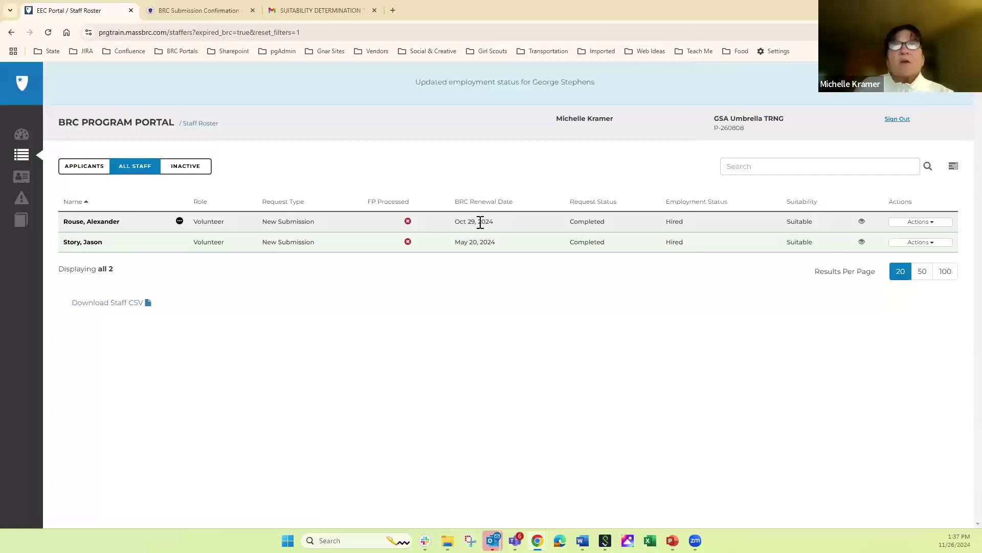
- Request a BRC renewal for the volunteer renewing Oct 29, 2024, then go back to the dashboard
click(926, 224)
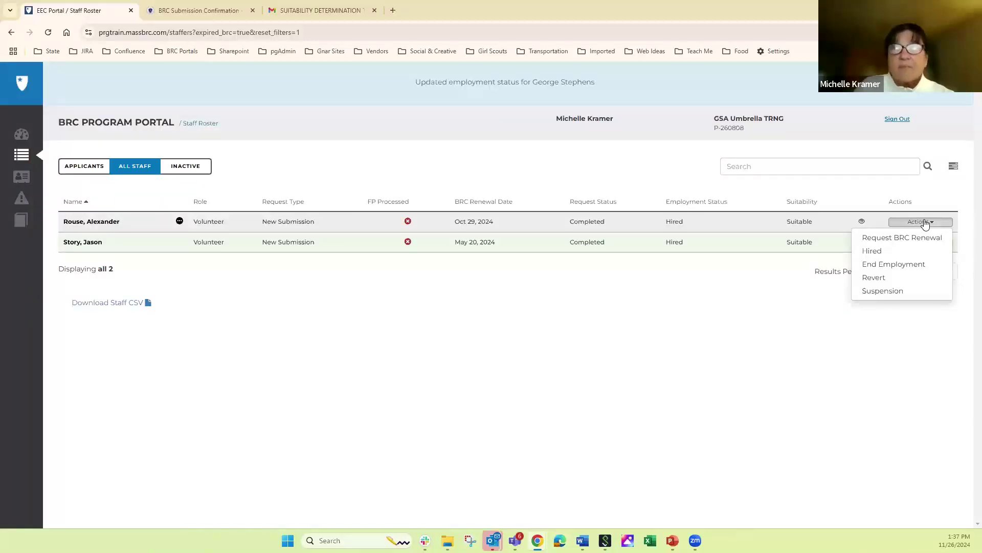
click(897, 238)
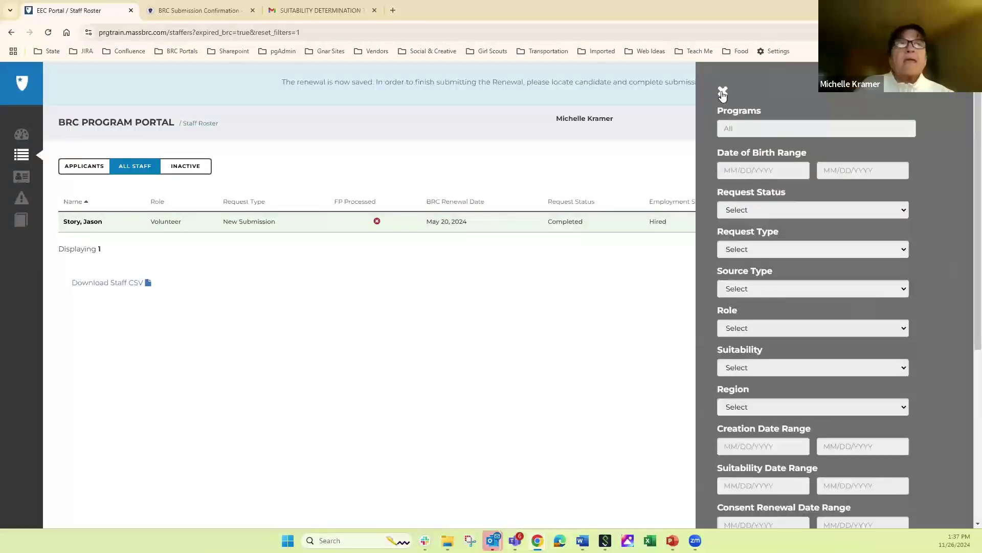
click(219, 166)
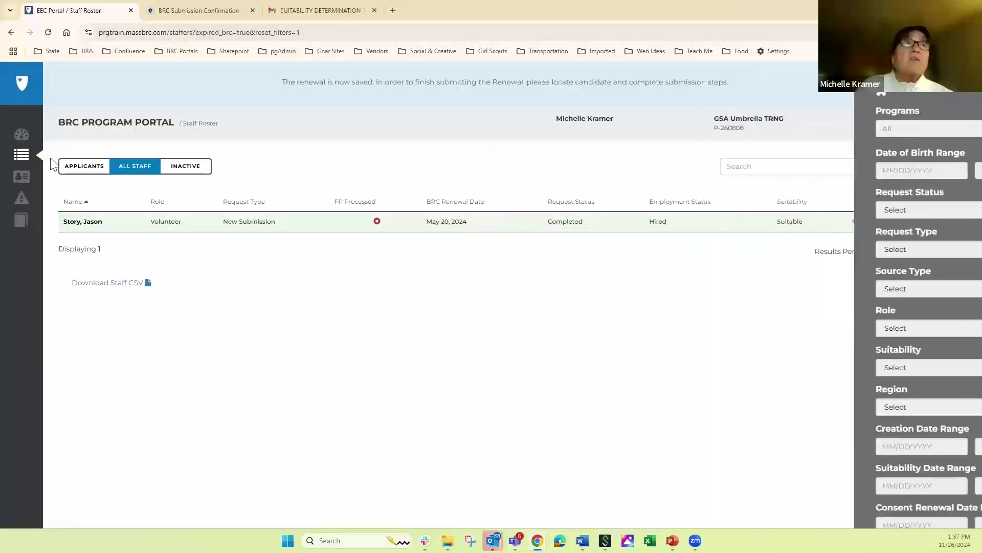
click(23, 136)
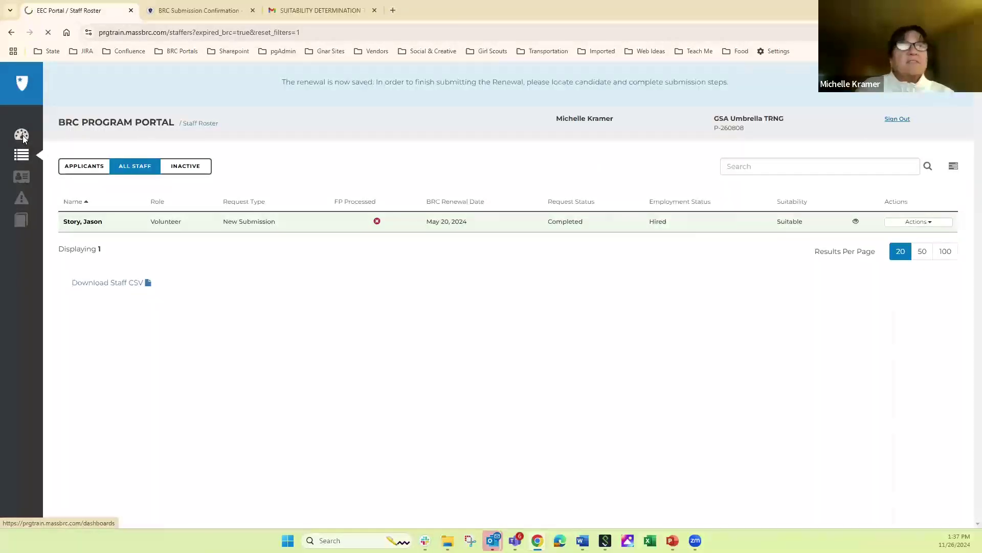
- Open the Oct 29 volunteer's renewal from staff Saved Submissions (7), then return to the dashboard
click(101, 325)
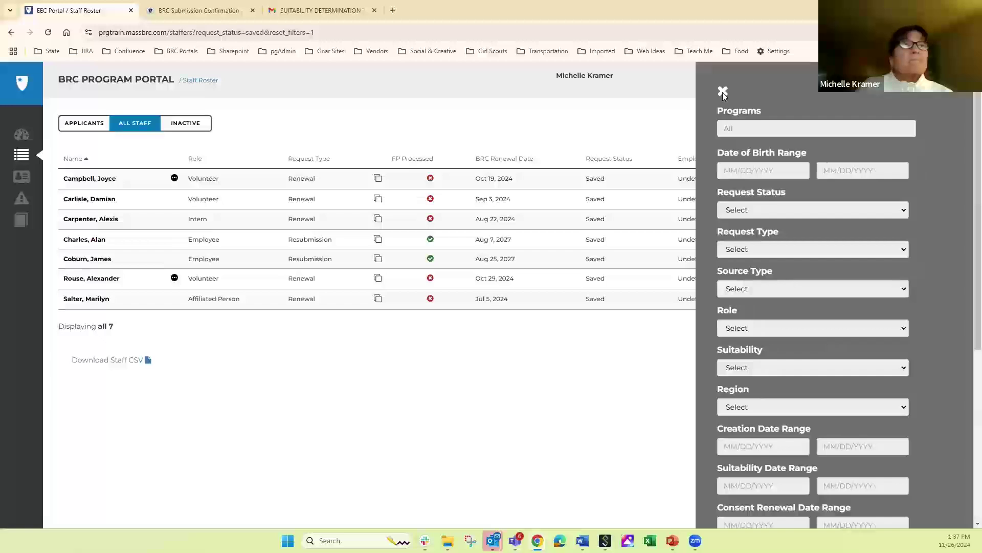
click(722, 92)
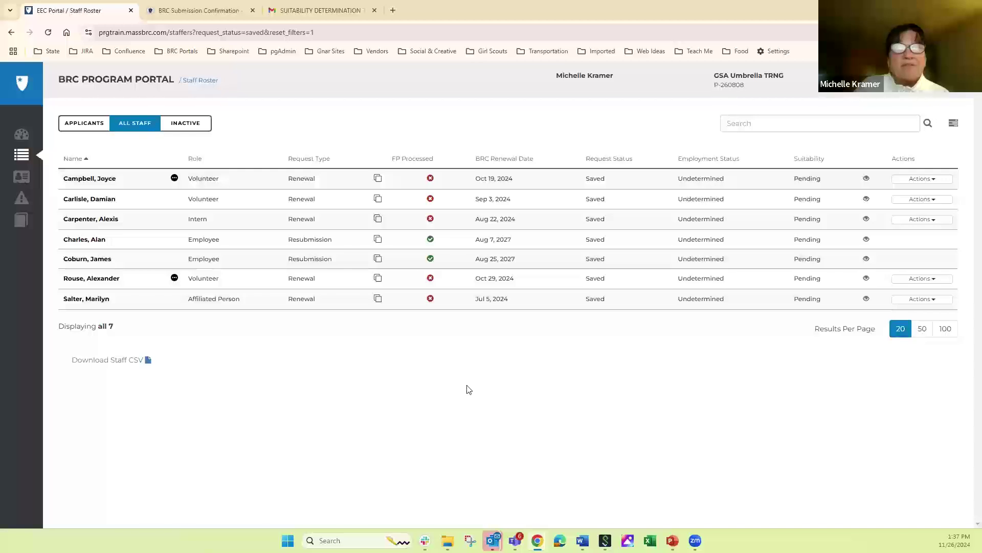
click(82, 281)
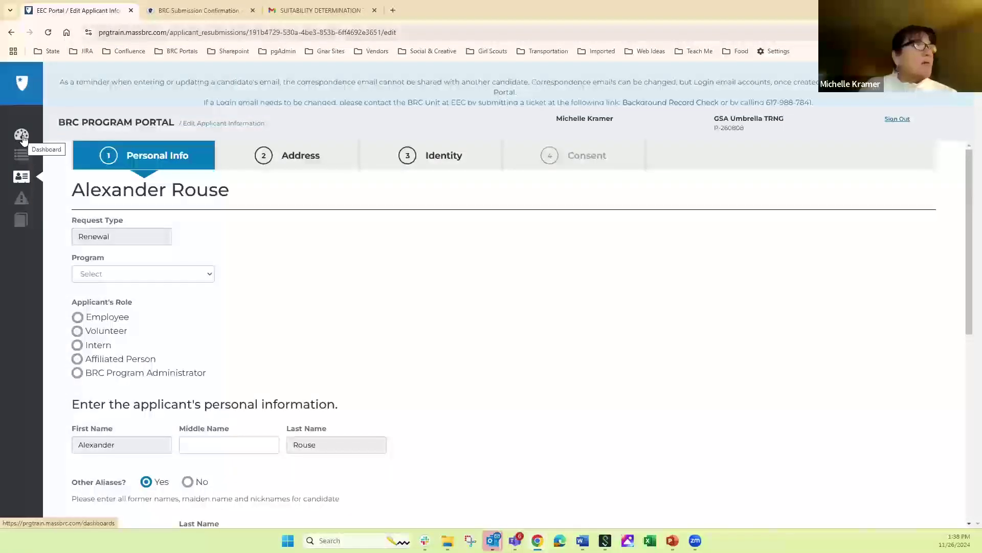
click(22, 135)
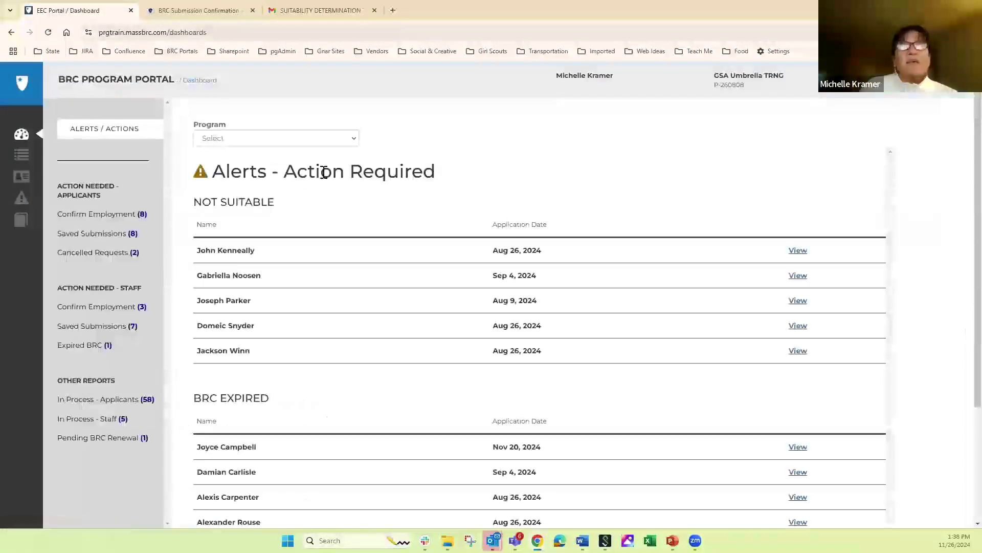
- Search the applicants list by the applicant's name and open the single matching volunteer resubmission
click(20, 154)
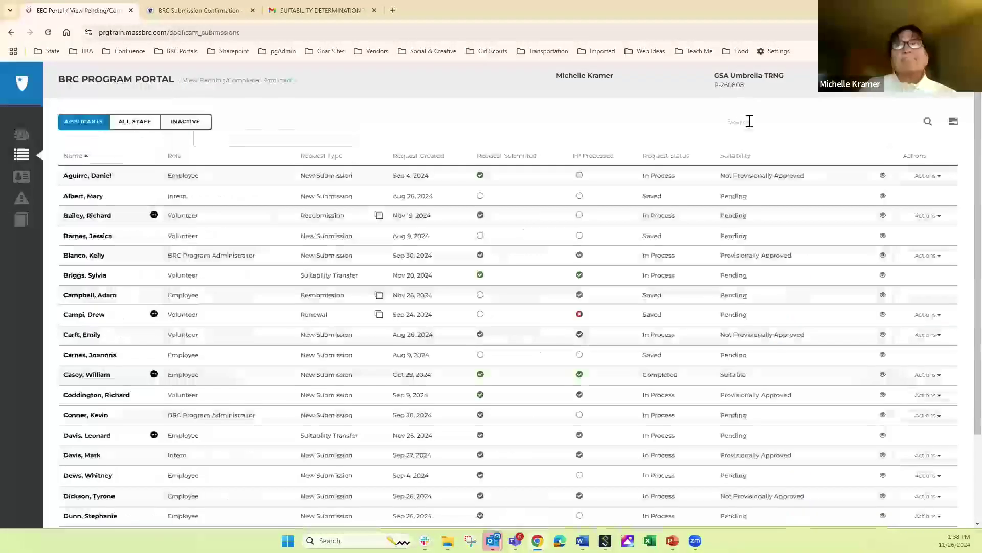
click(749, 124)
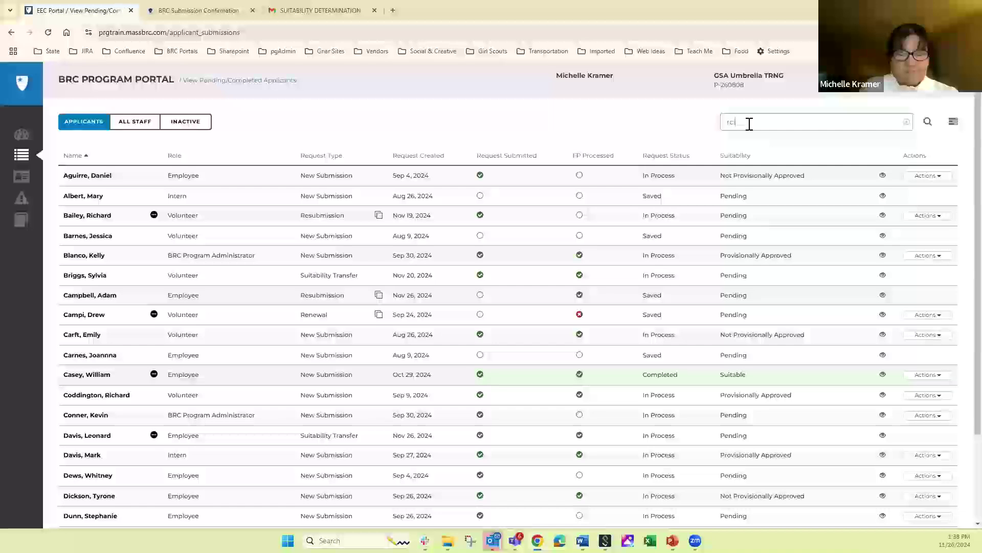
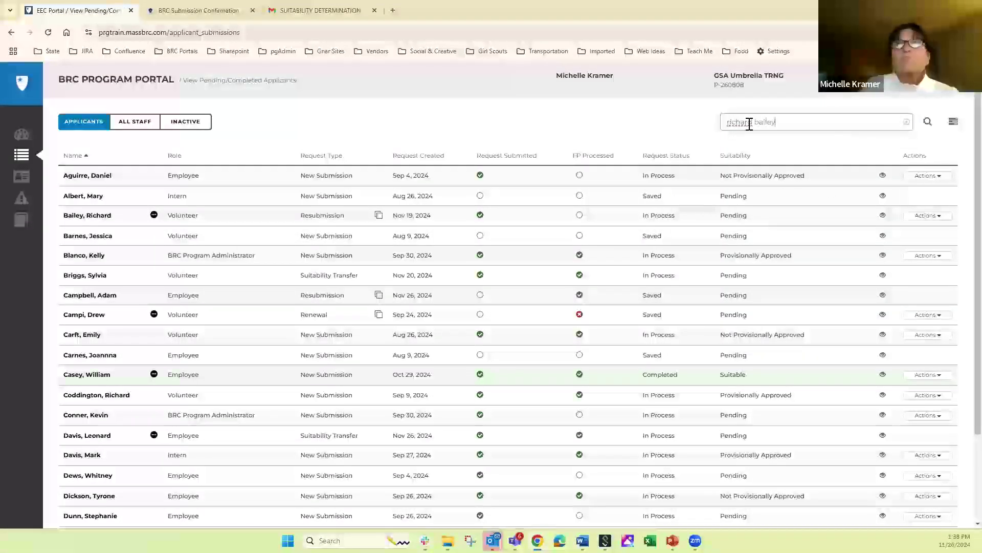
key(Return)
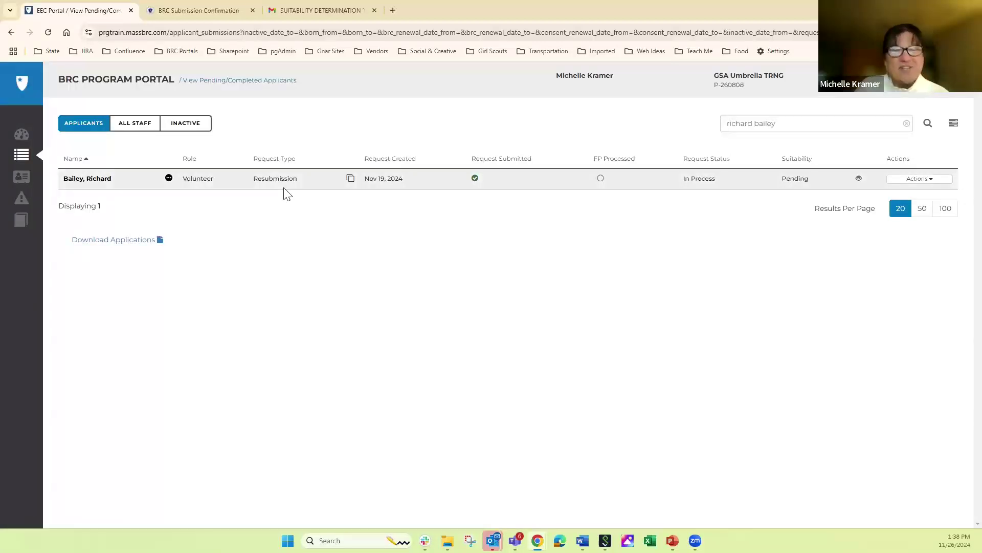
click(84, 180)
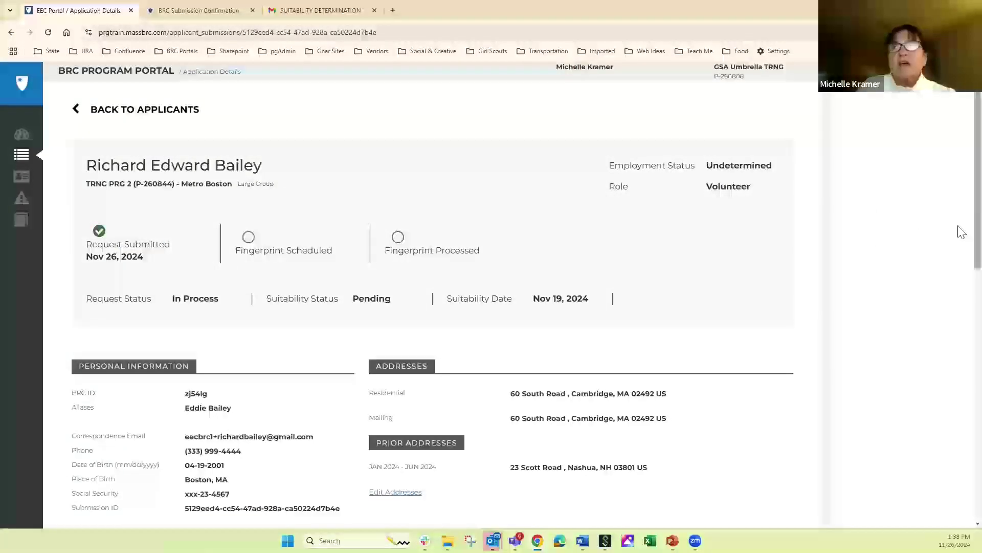
- Scroll down to the applicant's Other Applications and the three uploaded documents
scroll(962, 316, down, 10)
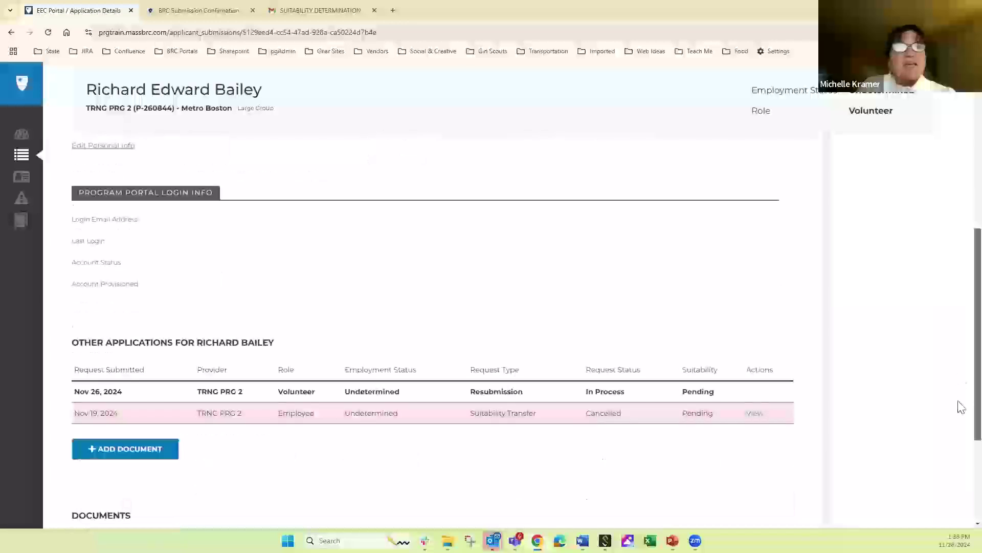
scroll(958, 460, down, 2)
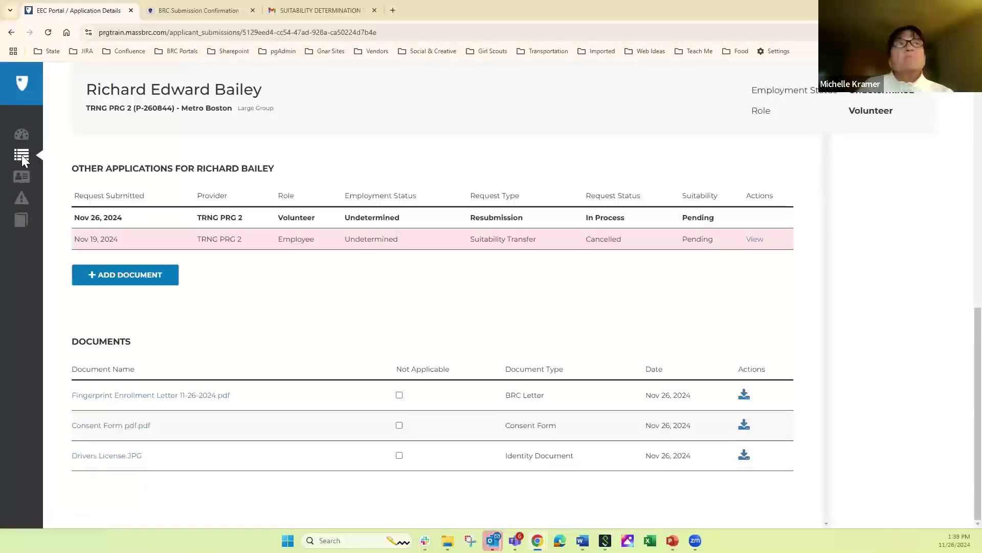
- Clear the name search from the applicants list and return to the dashboard
click(24, 177)
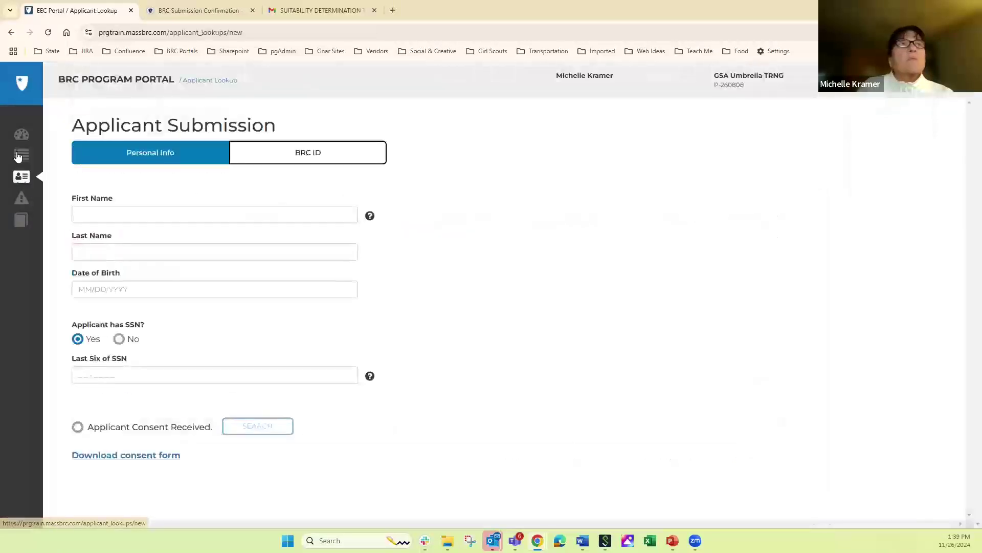
click(21, 154)
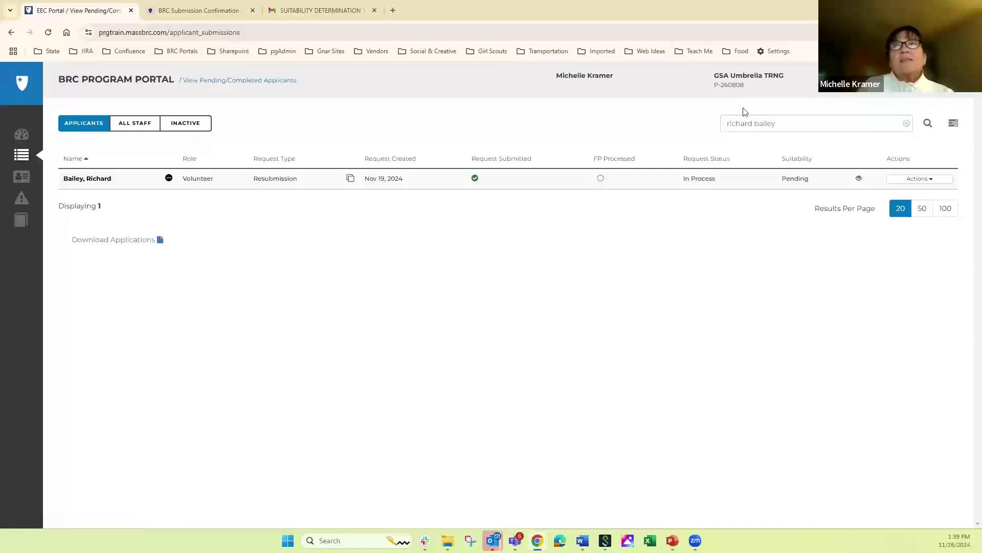
triple_click(777, 124)
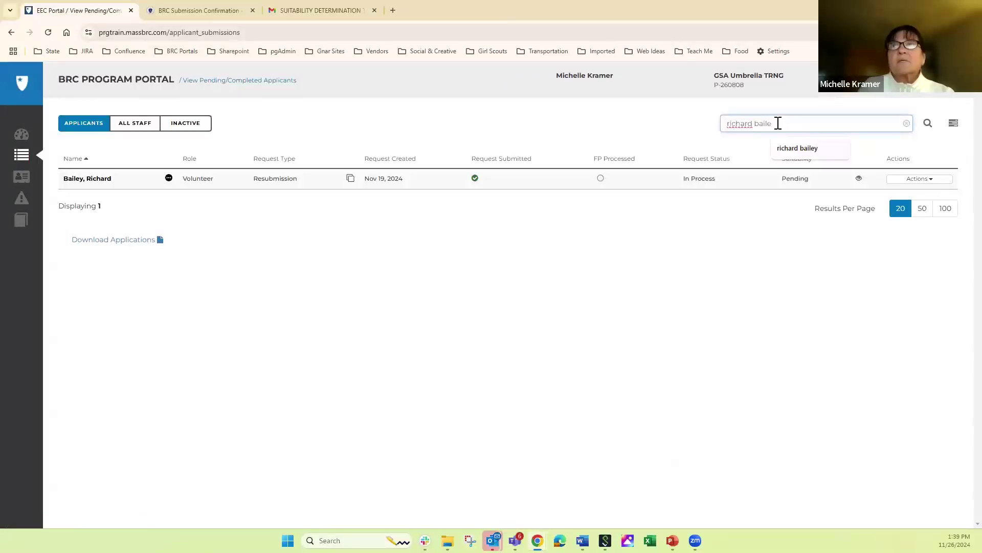
key(BackSpace)
click(22, 133)
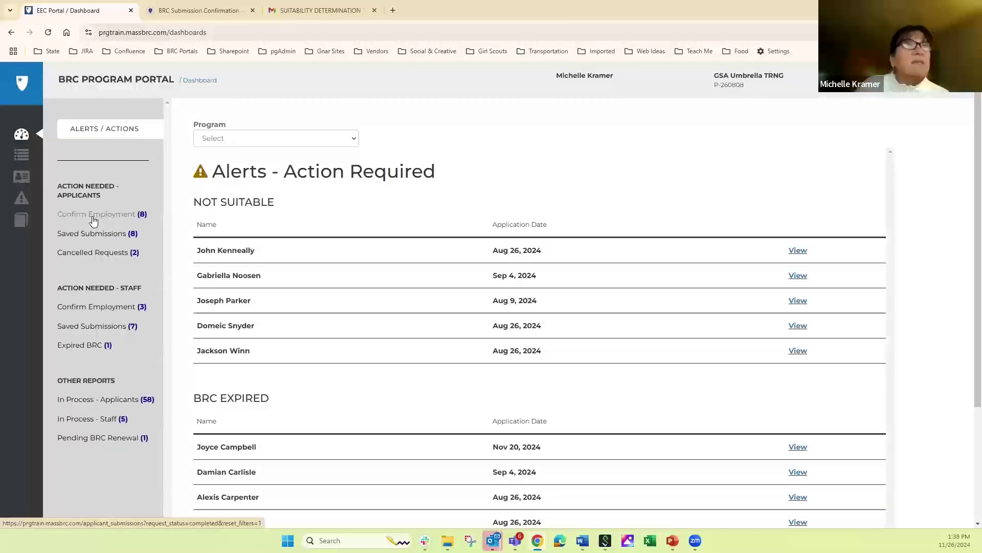
click(88, 219)
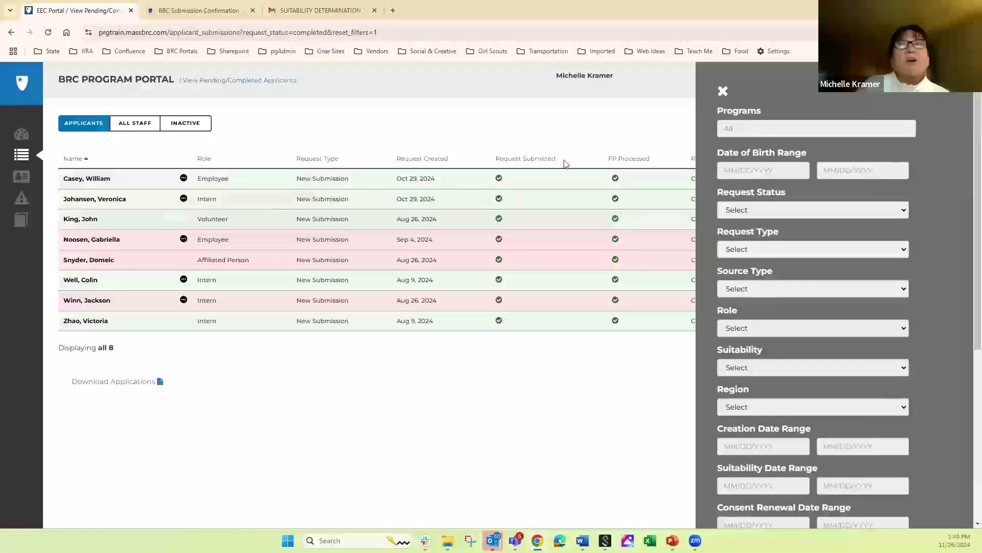
click(724, 91)
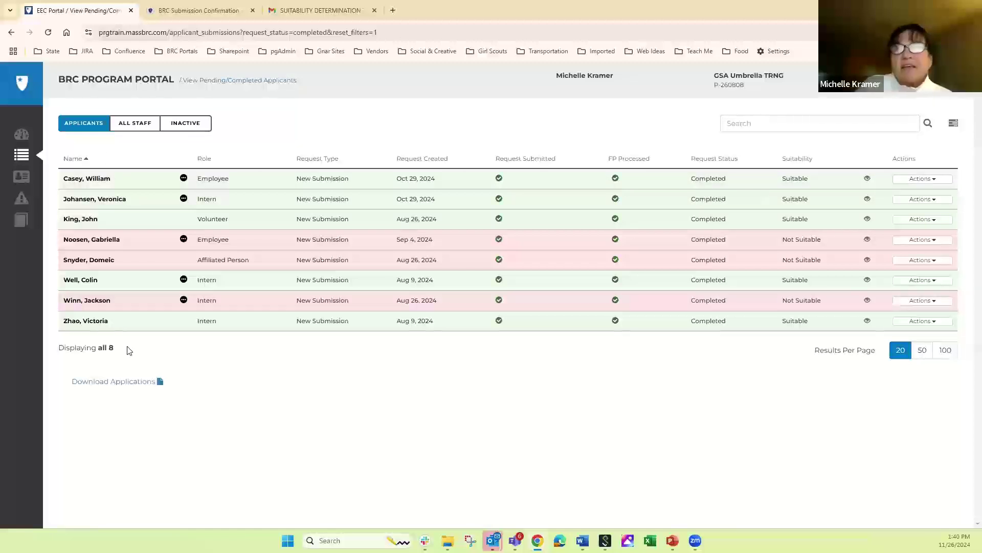
click(21, 134)
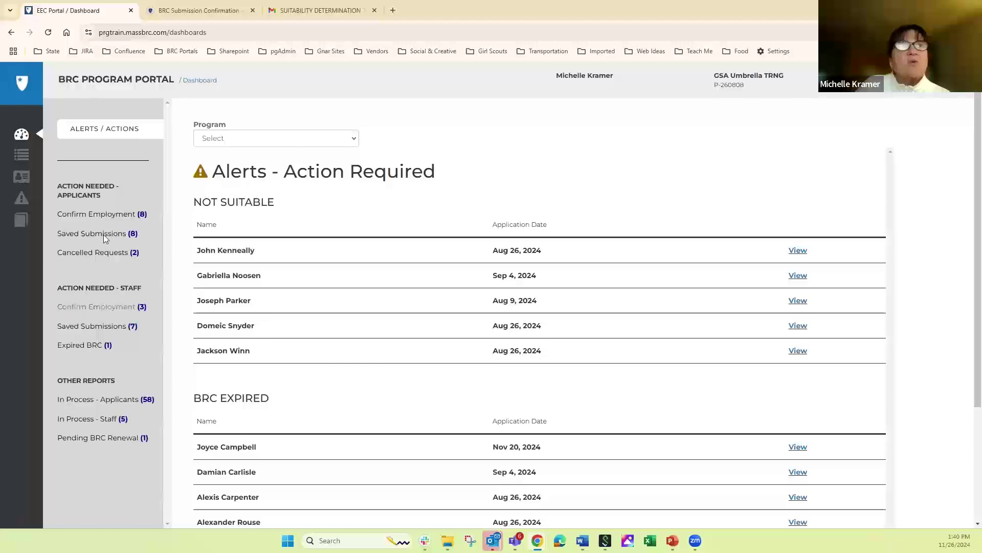
- List staff awaiting employment confirmation and confirm the renewal employee's employment status
click(88, 309)
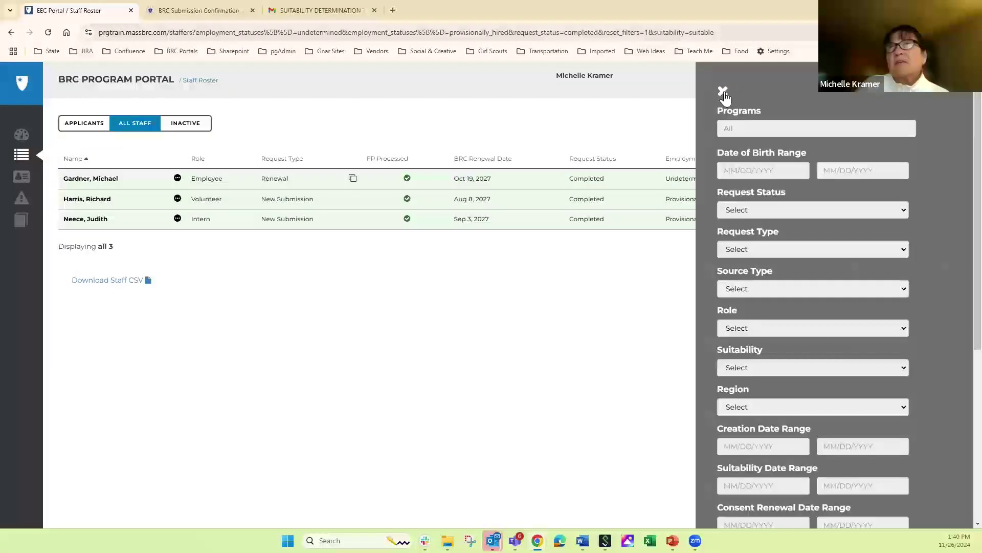
click(723, 91)
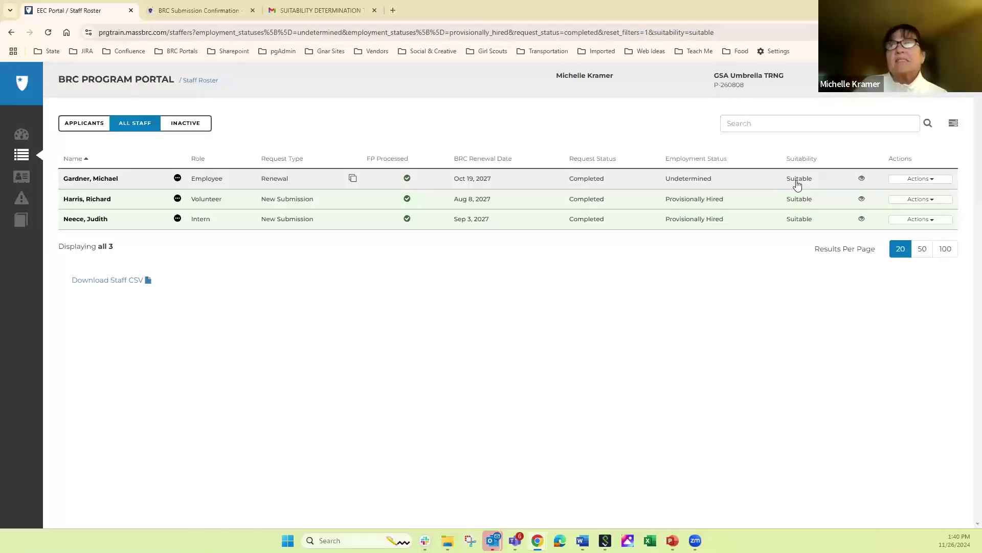
mouse_move(797, 183)
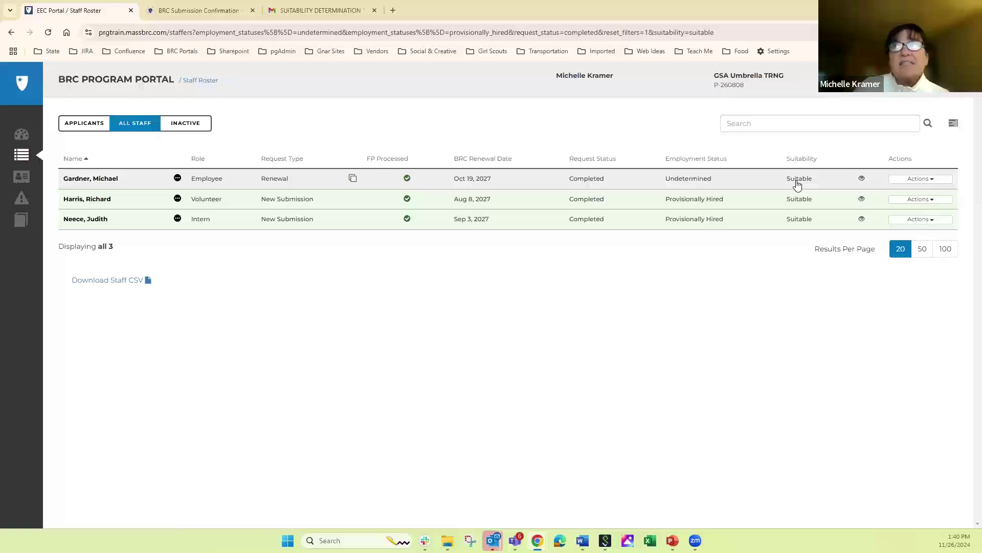
click(911, 184)
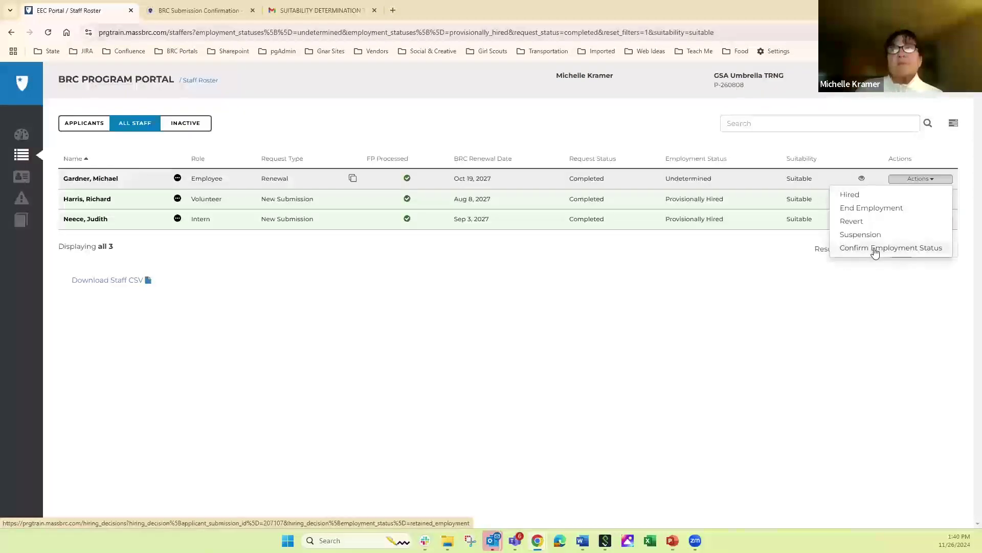
click(875, 249)
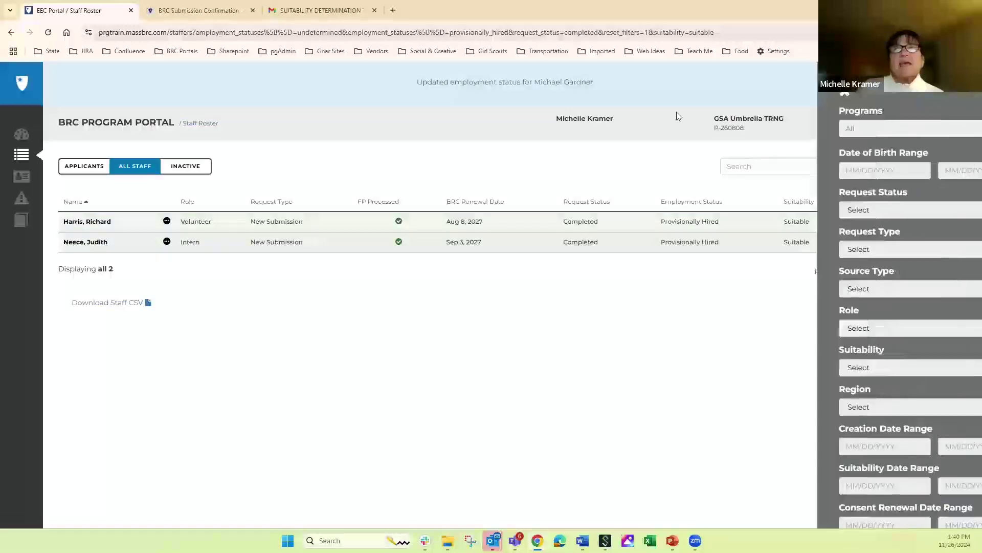
click(726, 91)
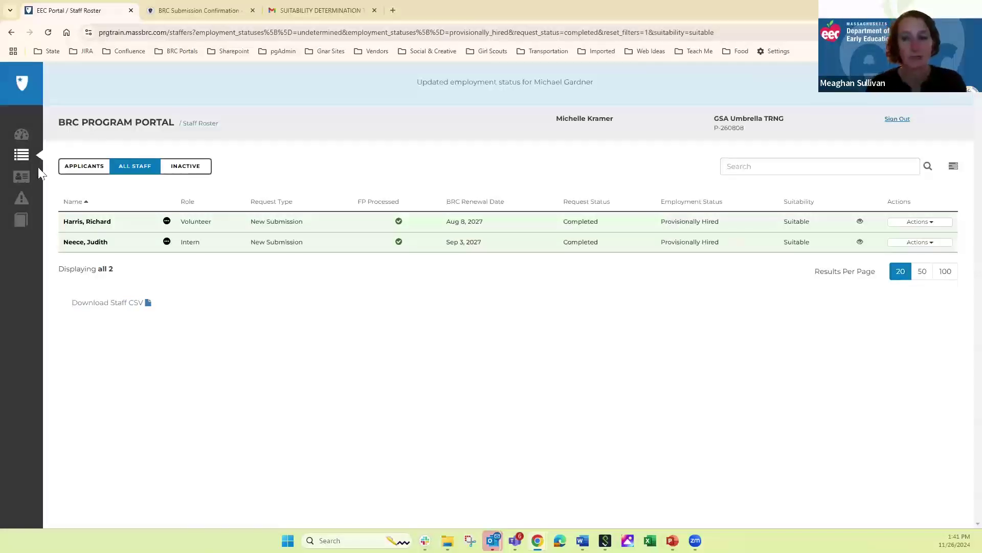
- From the Dashboard's Saved Submissions list, open the saved renewal applicant's record for editing
click(23, 136)
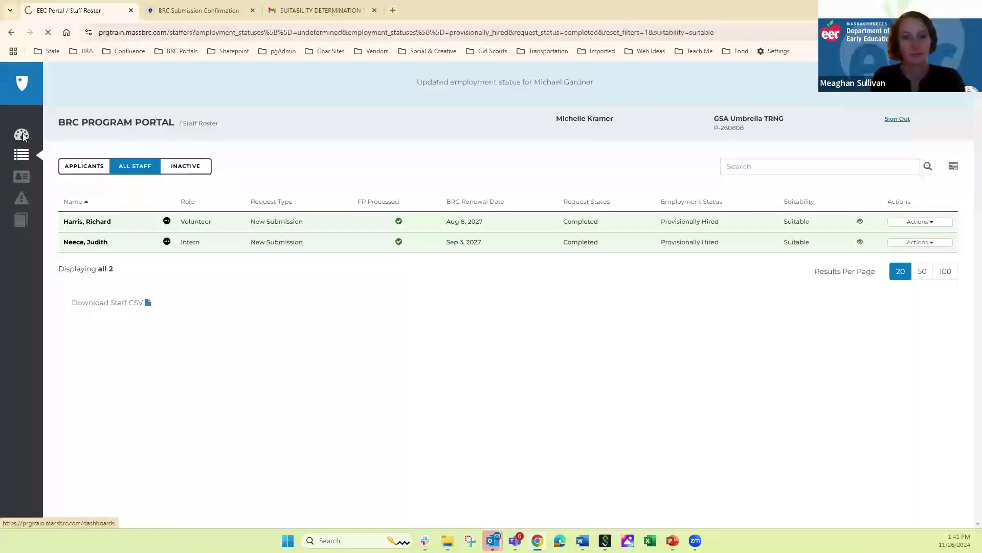
click(94, 230)
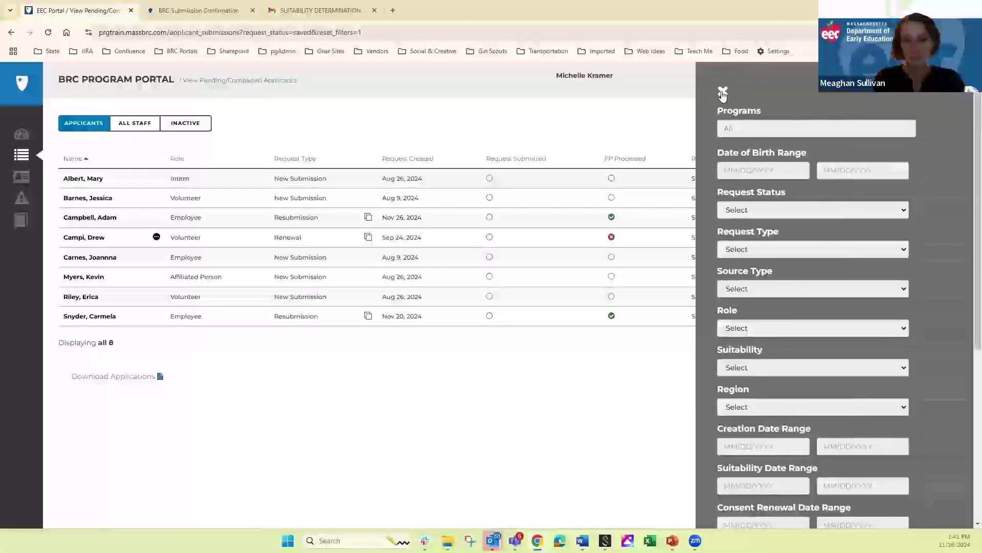
click(722, 93)
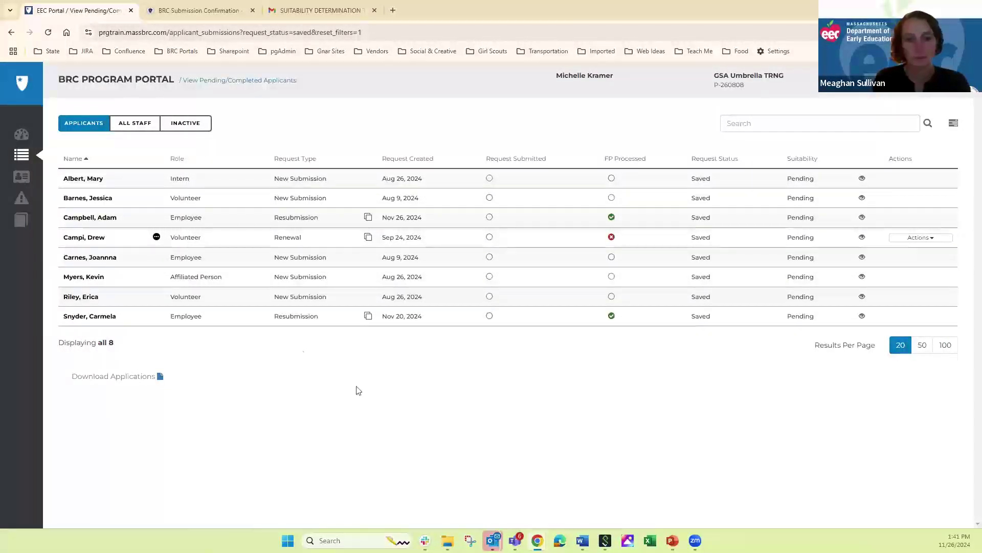
click(90, 241)
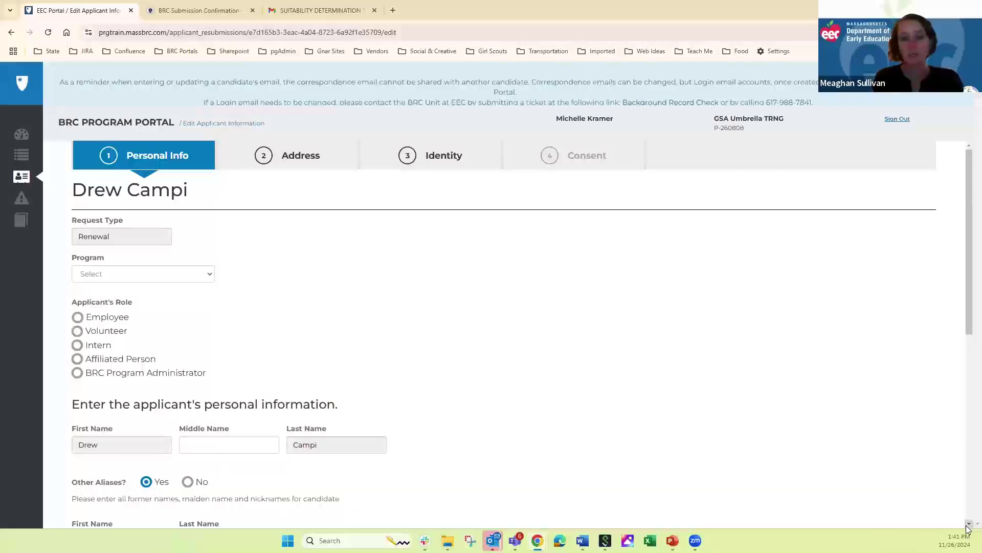
- Scroll through the renewal applicant form, then return to the Dashboard's Alerts - Action Required lists
scroll(368, 460, down, 1)
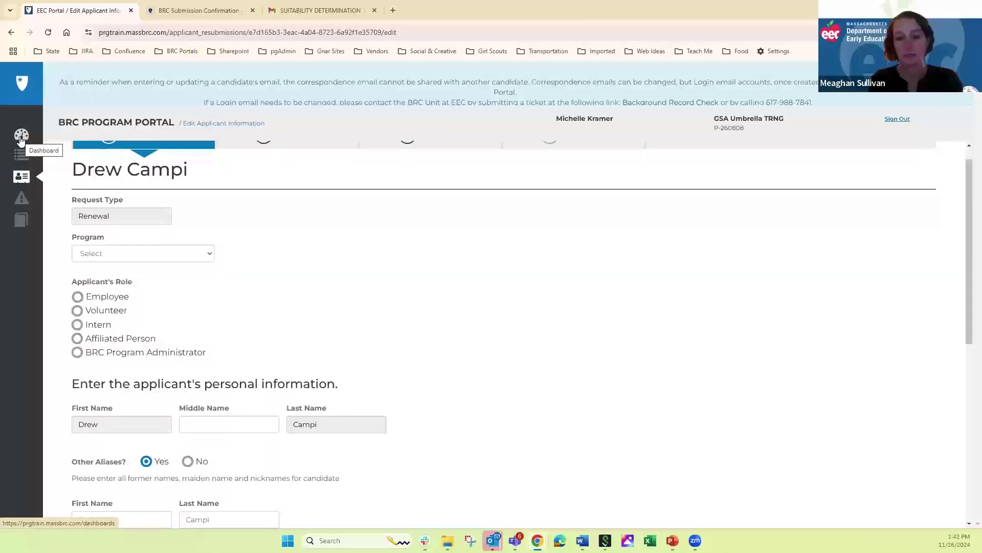
click(20, 137)
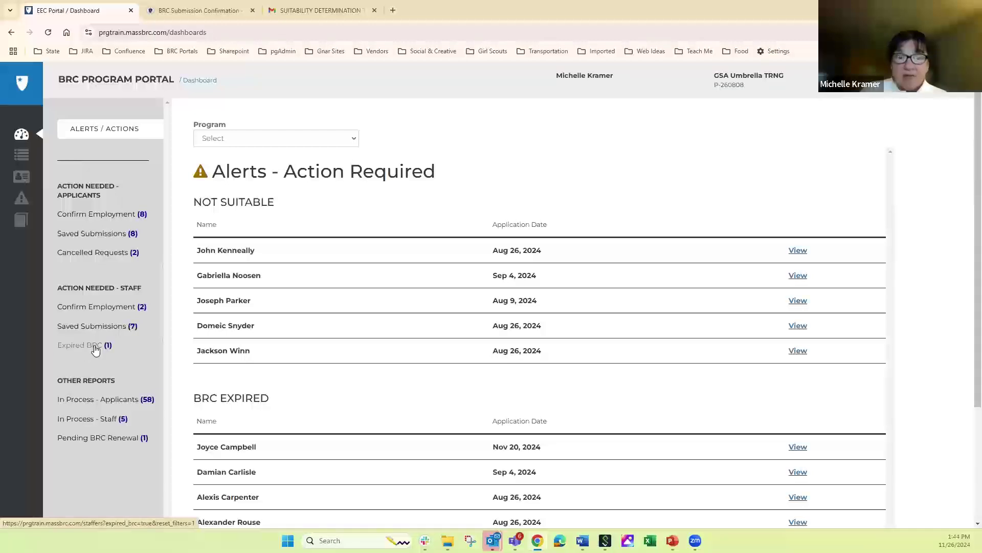
click(95, 441)
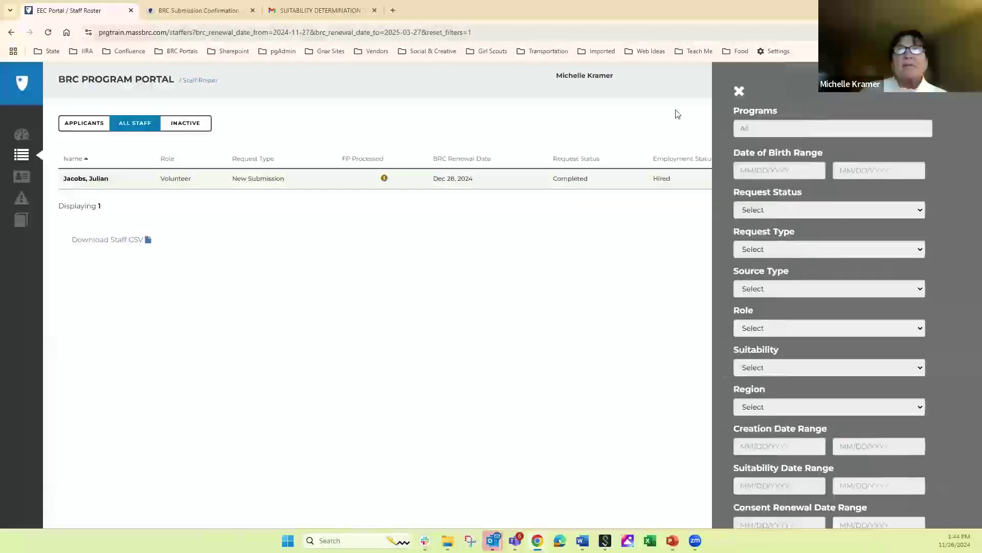
click(724, 93)
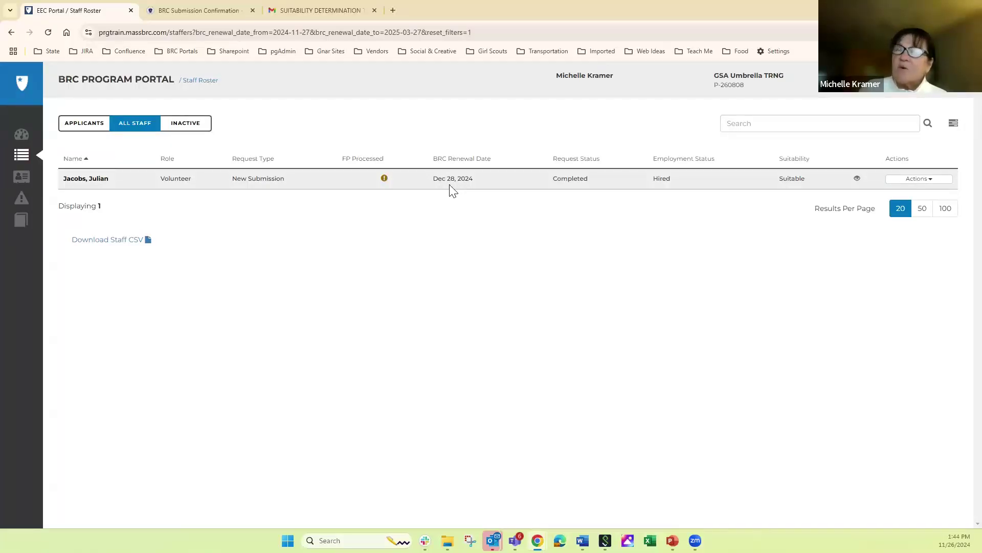
click(915, 180)
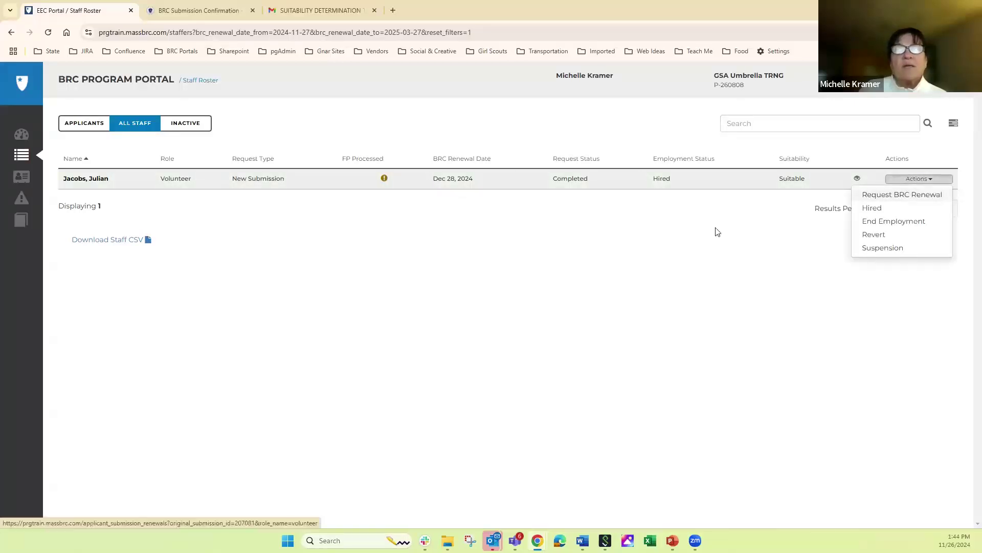
click(653, 233)
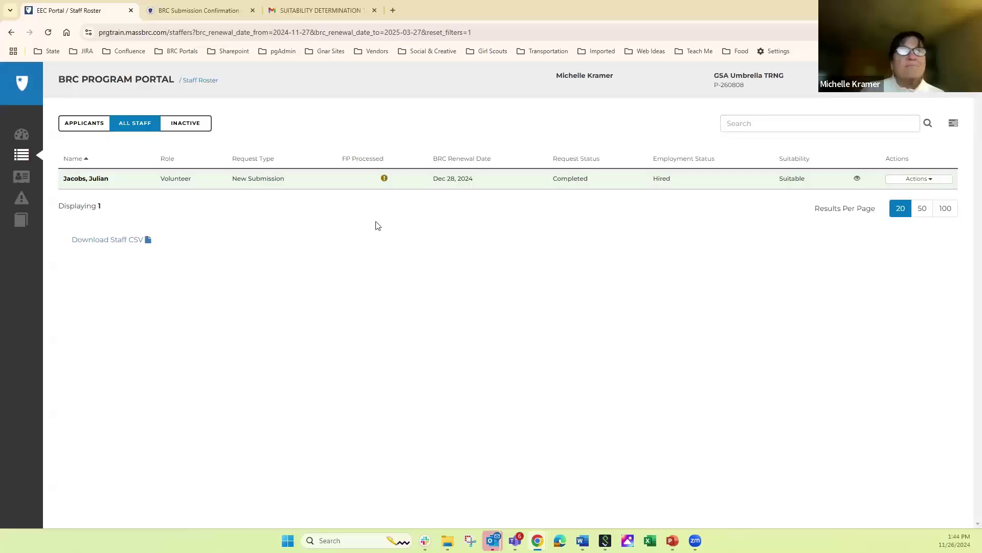
click(22, 135)
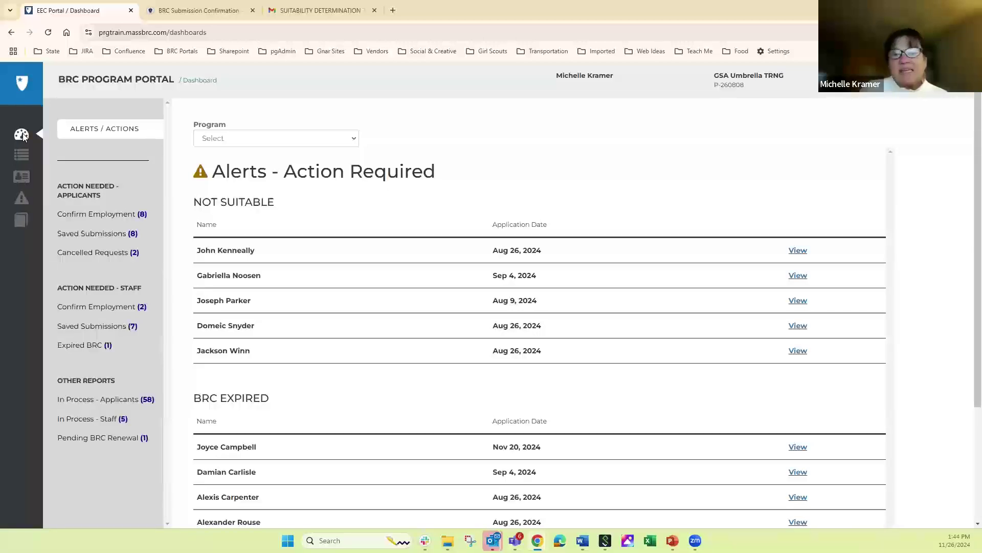
- Start a new applicant lookup, typing a partial first name and then clearing it
click(22, 174)
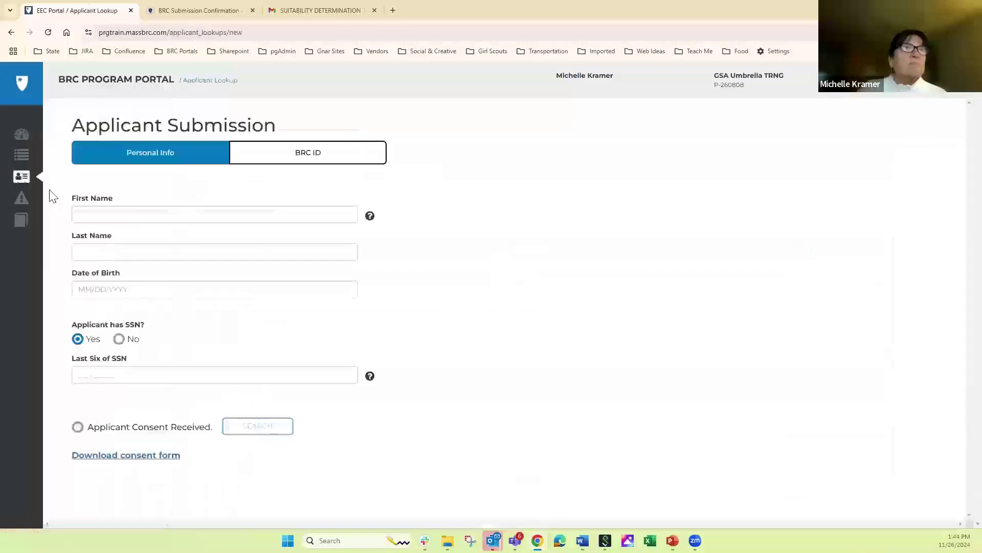
click(83, 214)
text(rya)
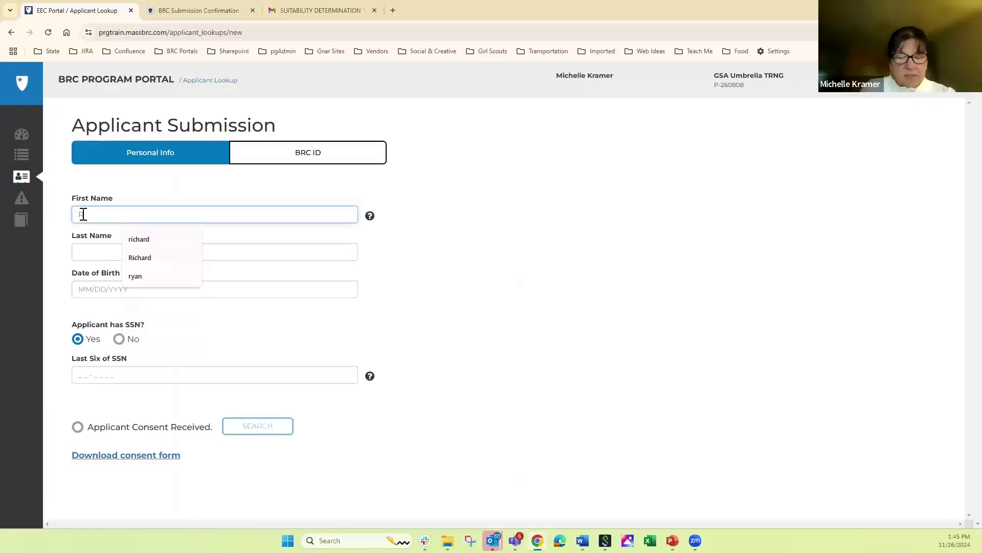
key(BackSpace)
key(BackSpace)
key(BackSpace)
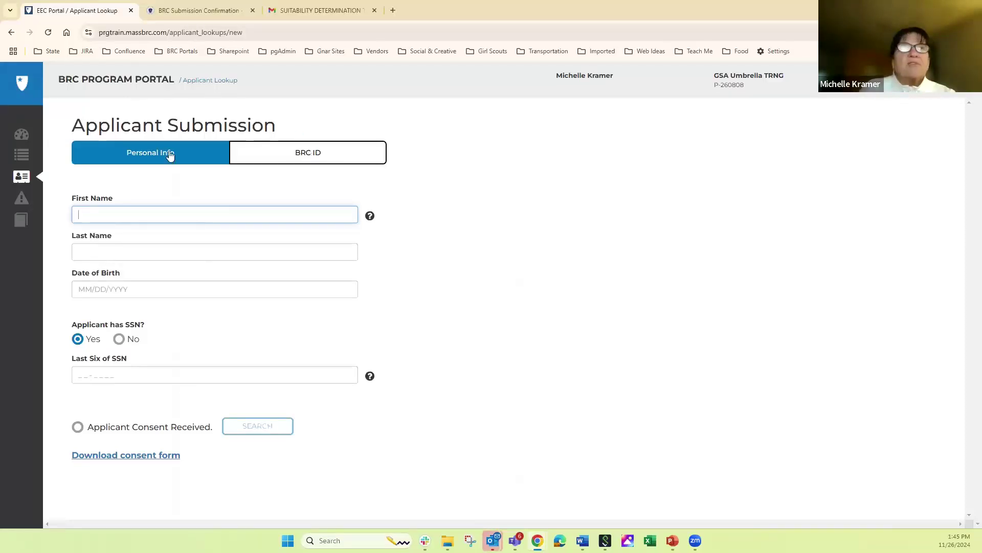
- Switch to lookup by BRC ID and enter the applicant's BRC ID and date of birth
click(292, 162)
click(93, 209)
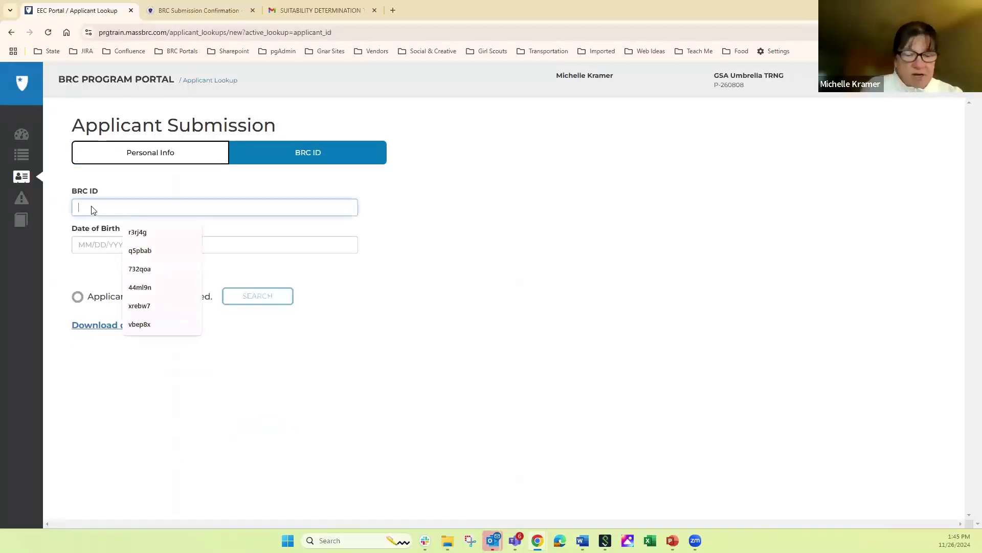
text(65erg)
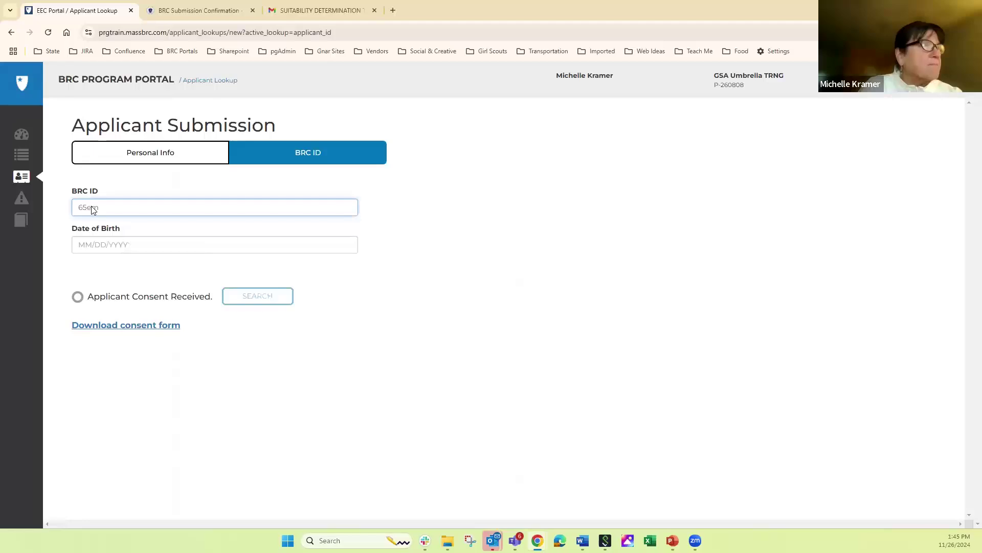
click(91, 245)
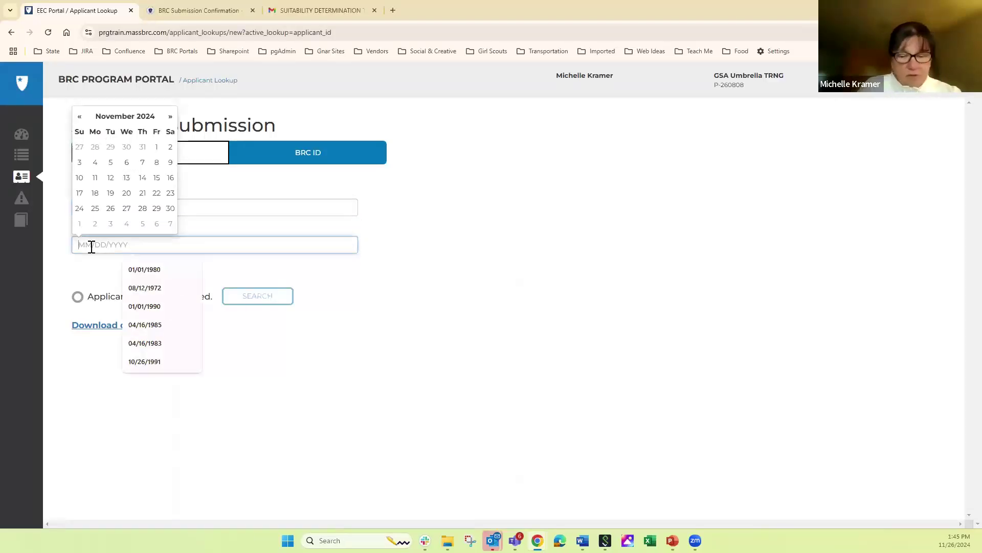
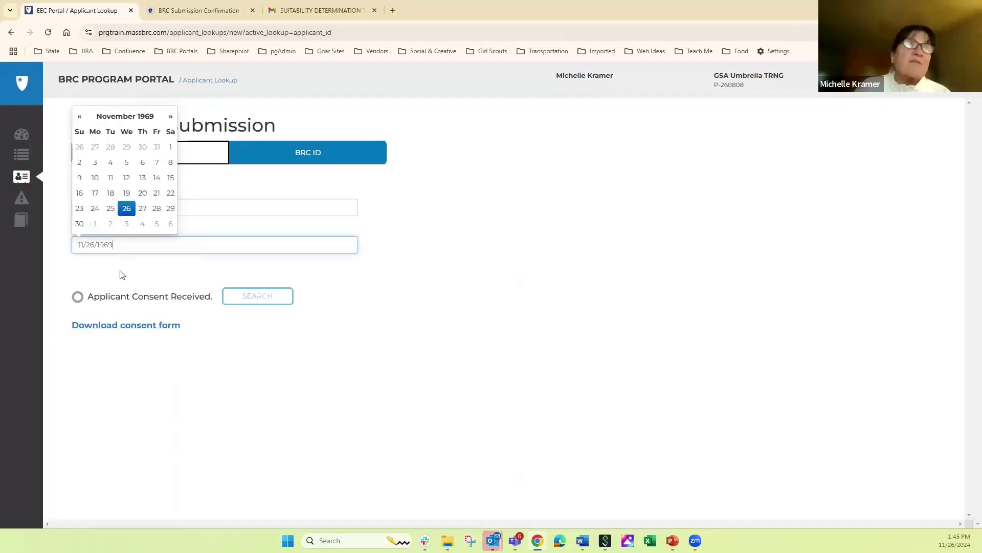
click(122, 275)
- Confirm consent and search, revealing the one applicant flagged not eligible for employment
click(78, 298)
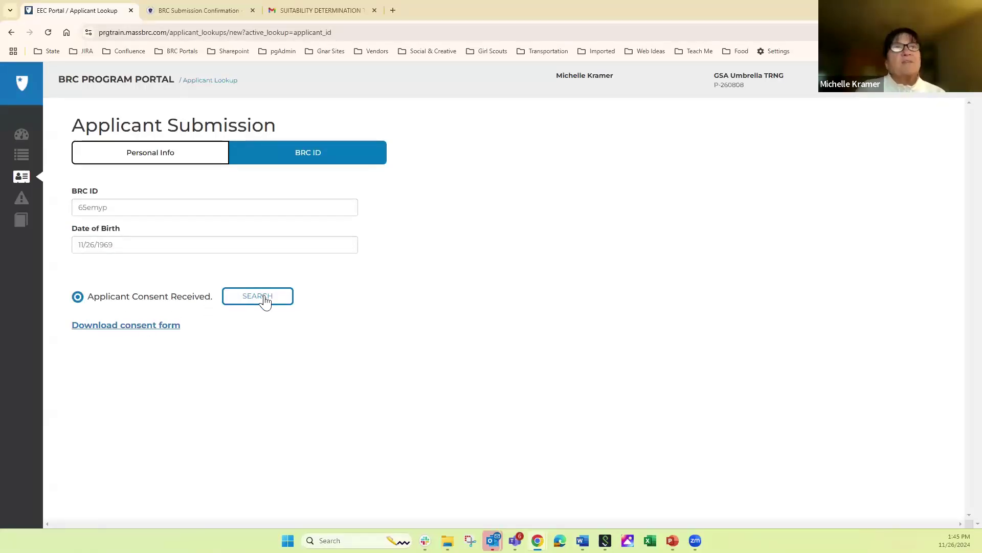
click(264, 299)
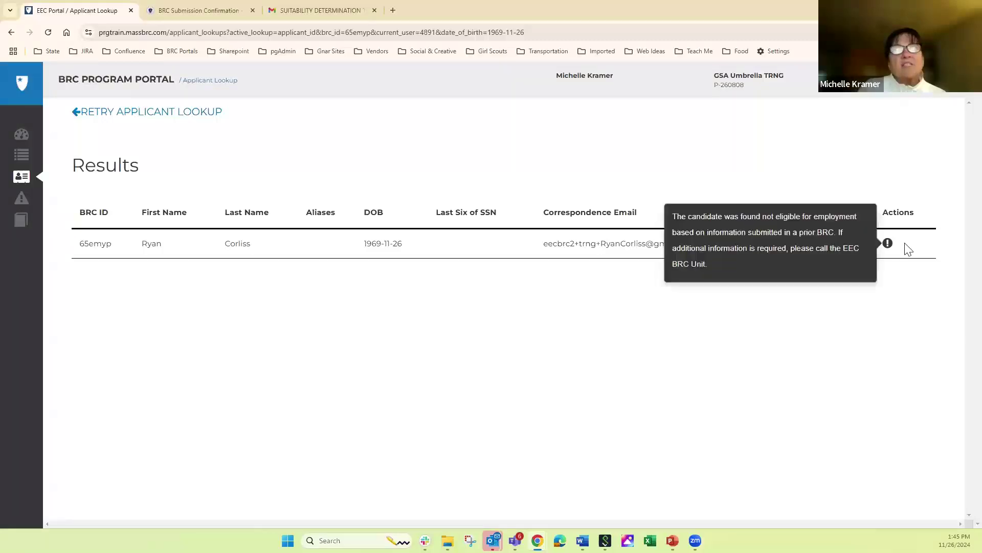
mouse_move(888, 246)
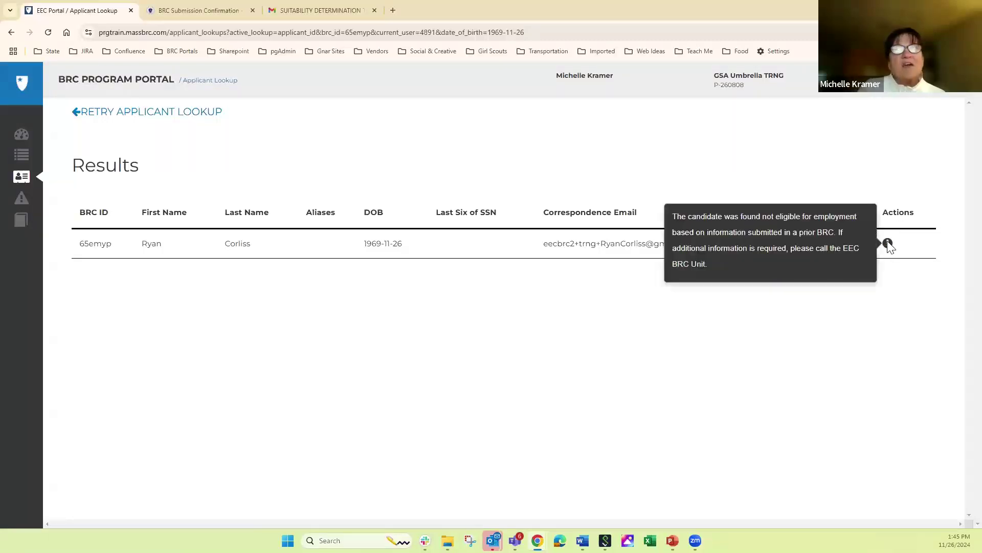
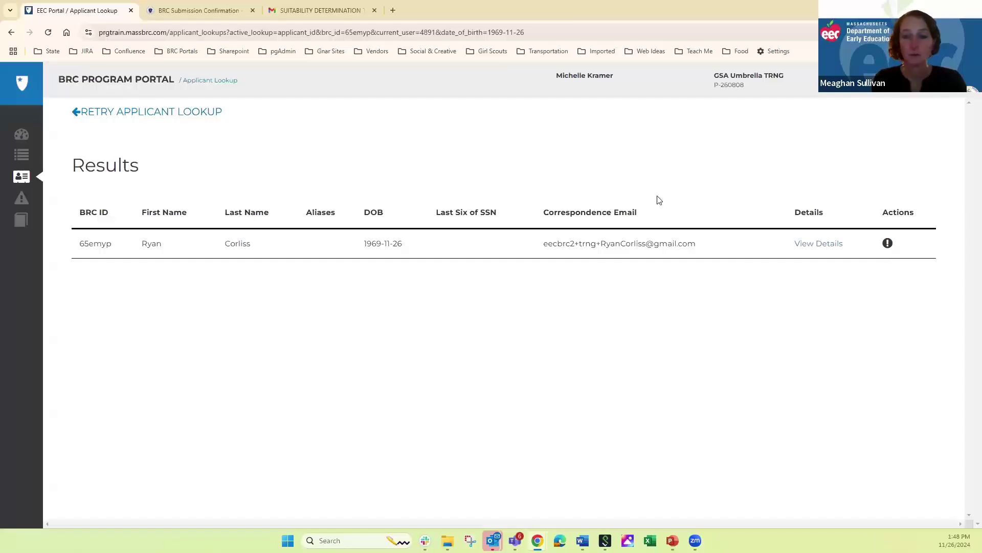
- Open the View Pending/Completed Applicants list from the Submissions Index in the sidebar
click(21, 156)
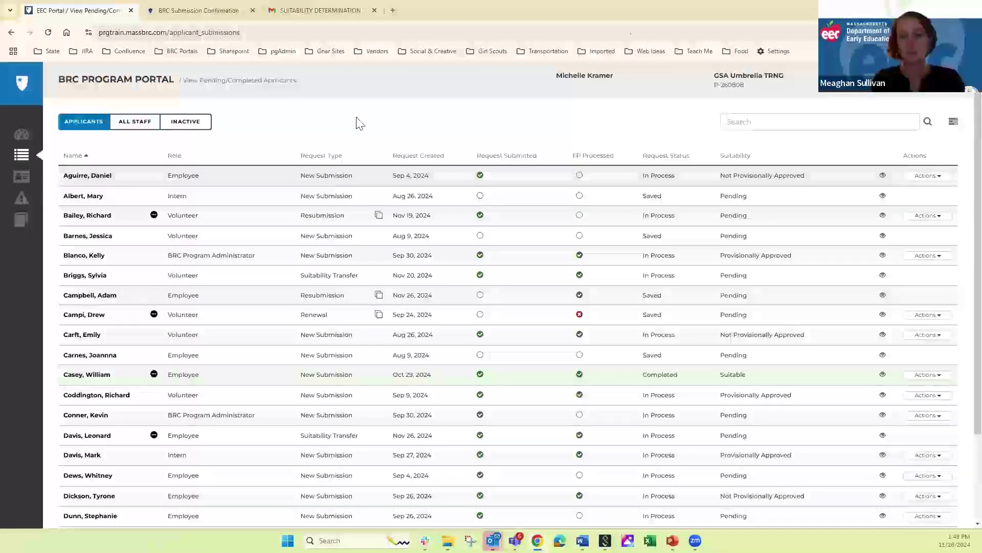
- Search the applicant list for the inactive applicant's full name, getting No records found
click(786, 122)
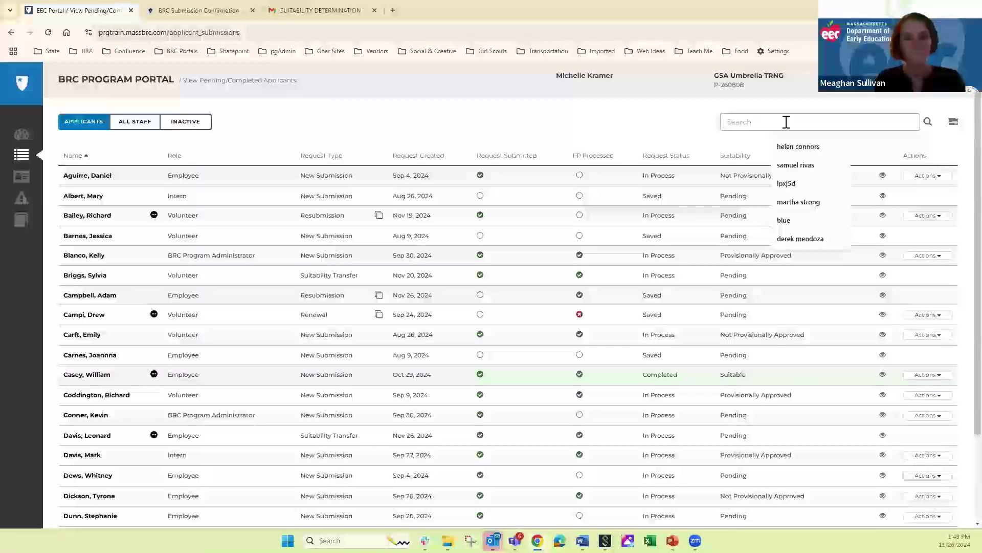
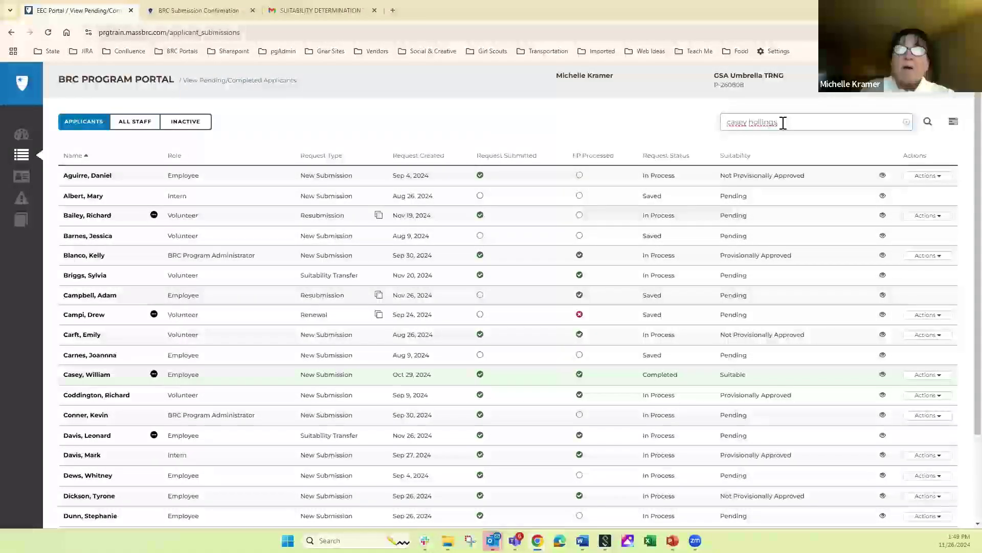
key(Return)
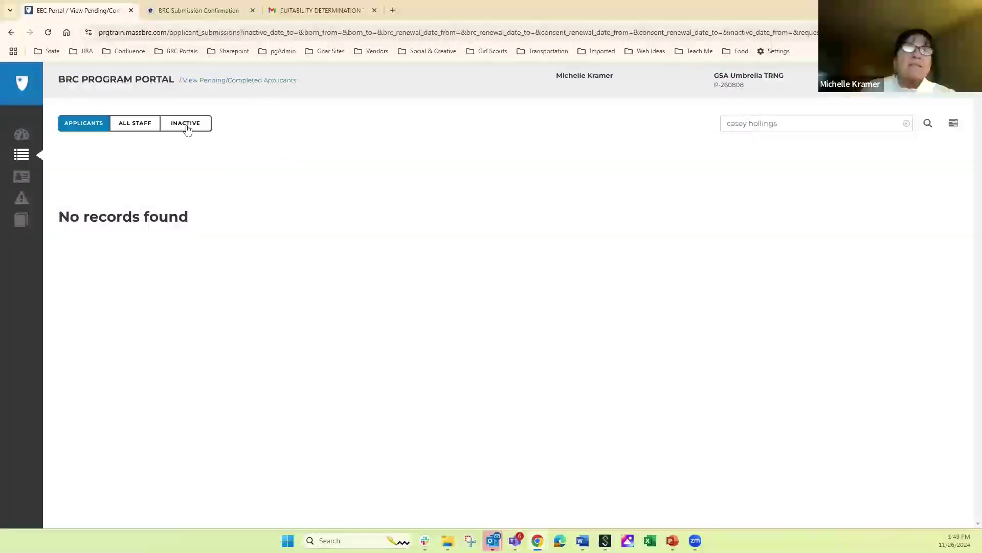
- Filter to ALL STAFF, INACTIVE and open Actions on the applicant's Not Hired Volunteer record
click(136, 129)
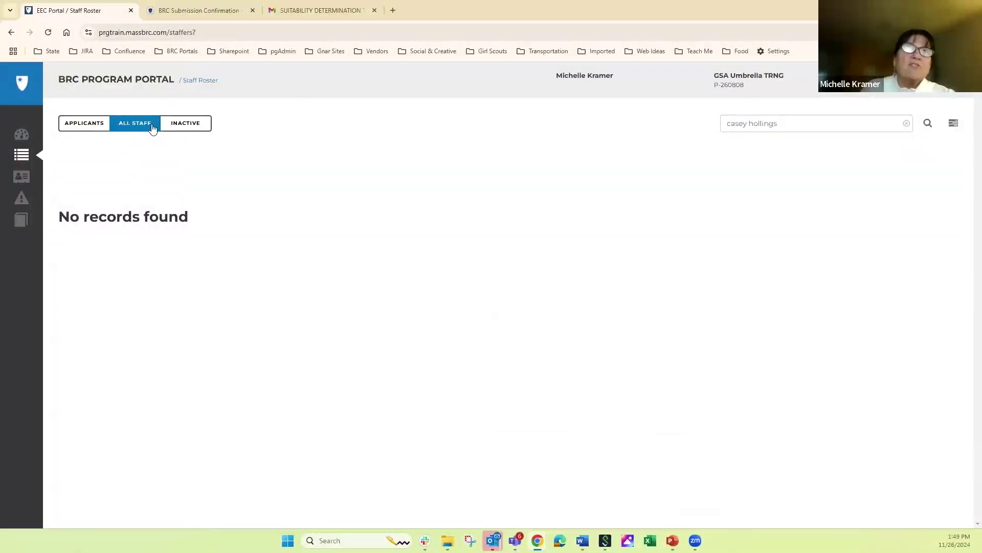
click(189, 131)
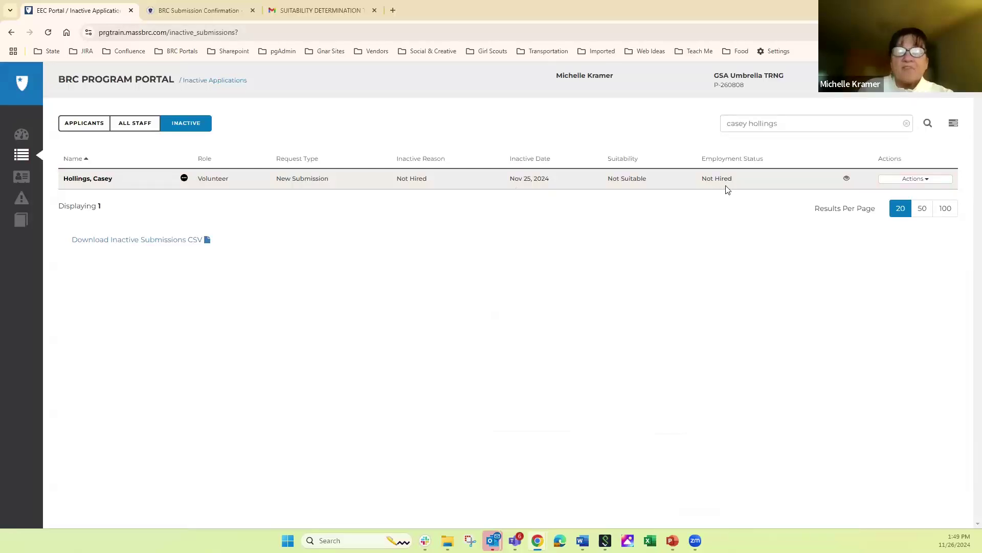
click(914, 183)
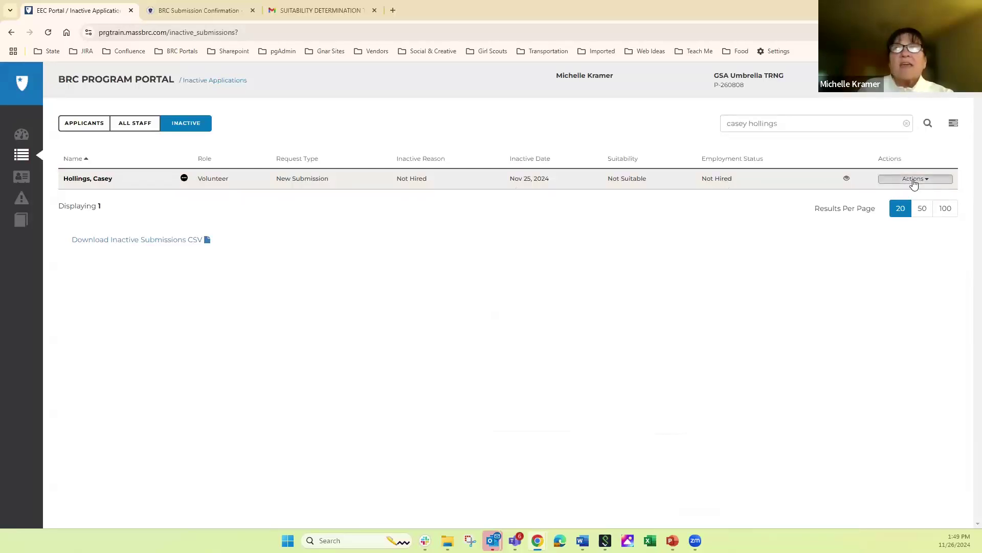
click(914, 183)
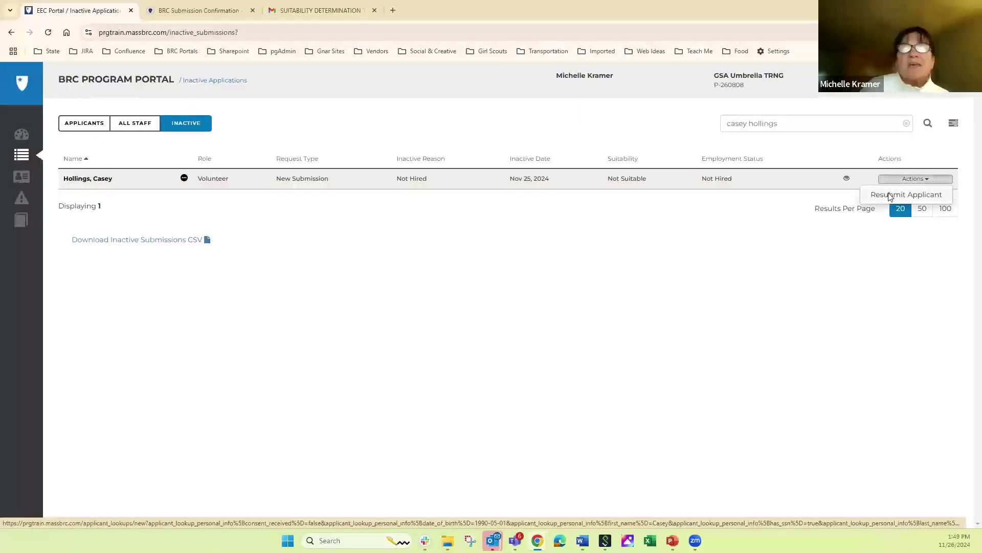
- Resubmit the applicant, mark Applicant Consent Received, and search the prefilled details
click(889, 195)
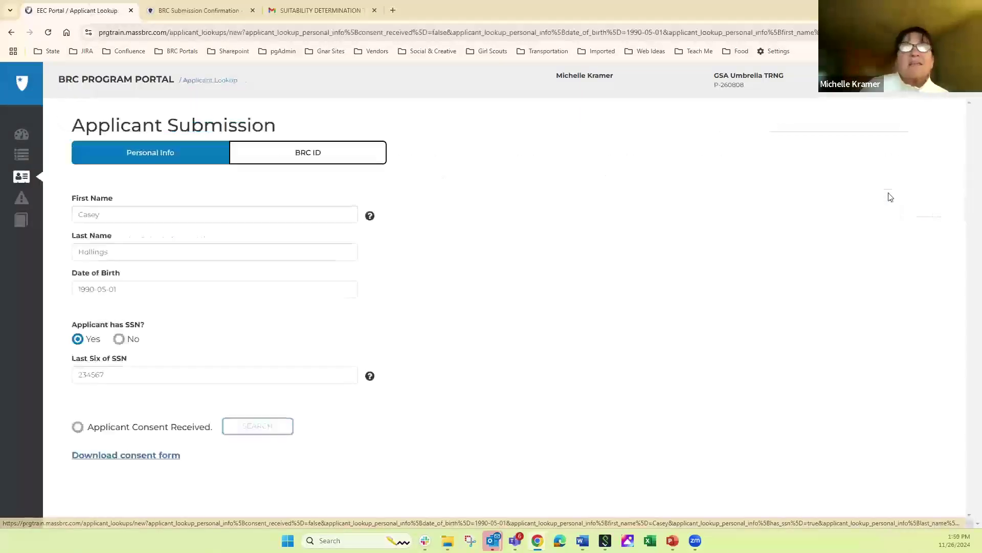
click(79, 430)
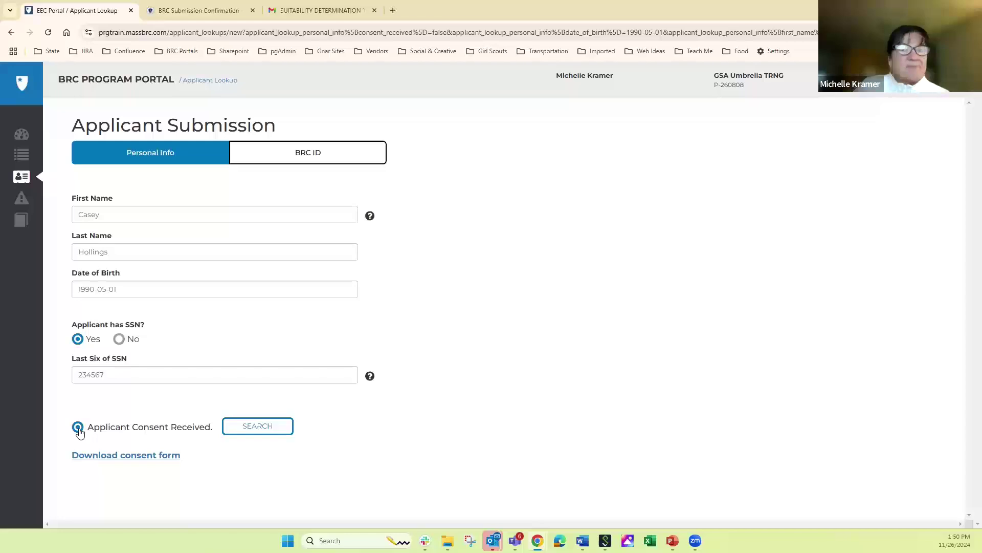
click(259, 431)
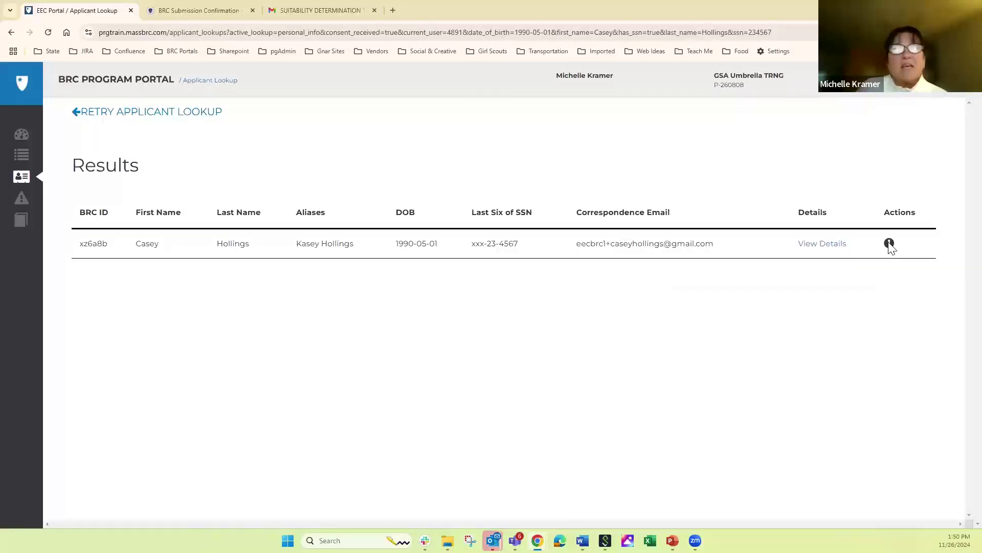
mouse_move(891, 246)
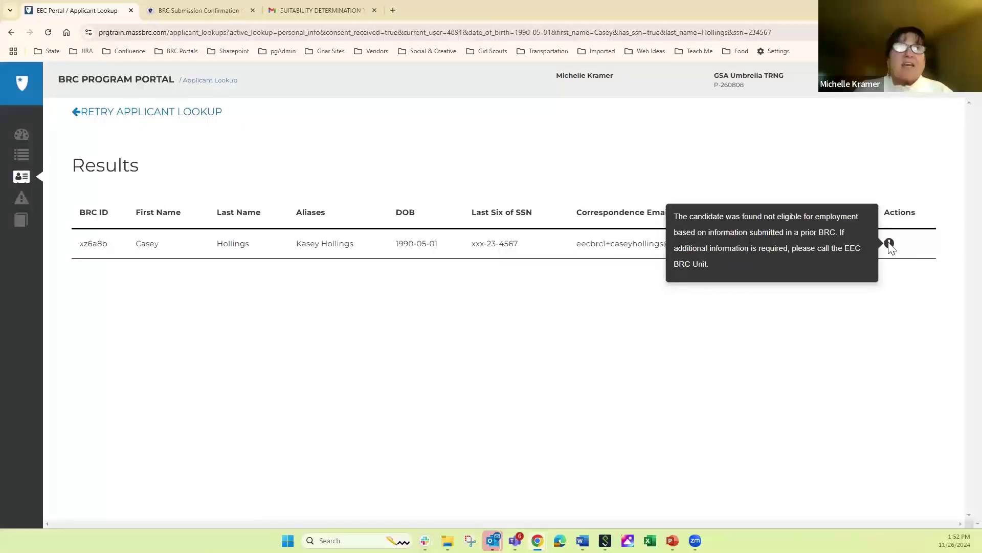
- Return to the portal Dashboard, then bring up the EEC Contact Center slide
click(23, 134)
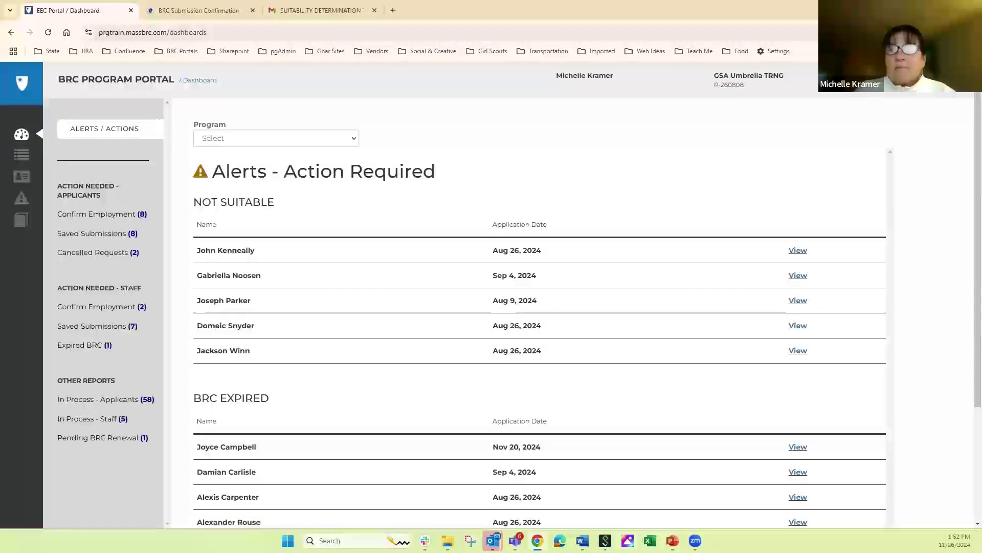
click(672, 540)
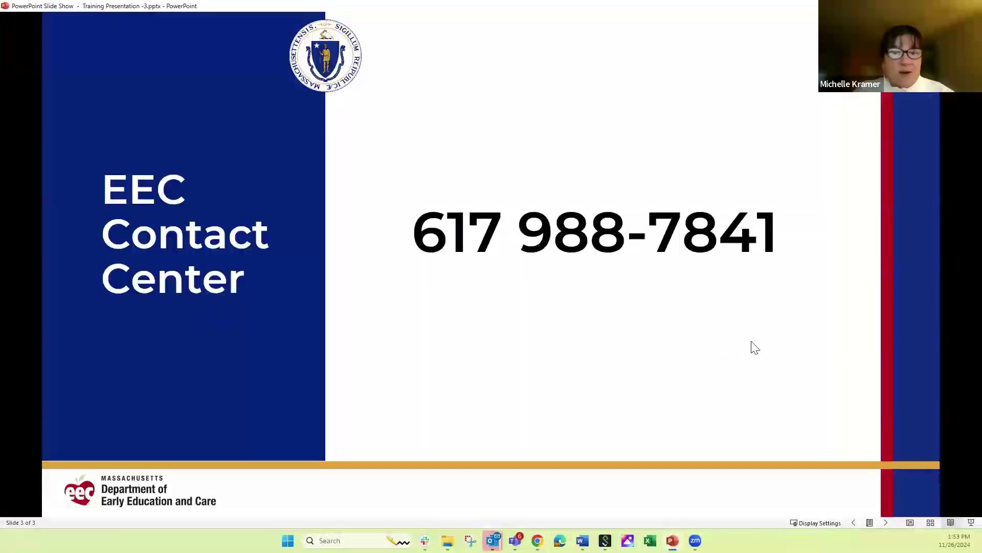